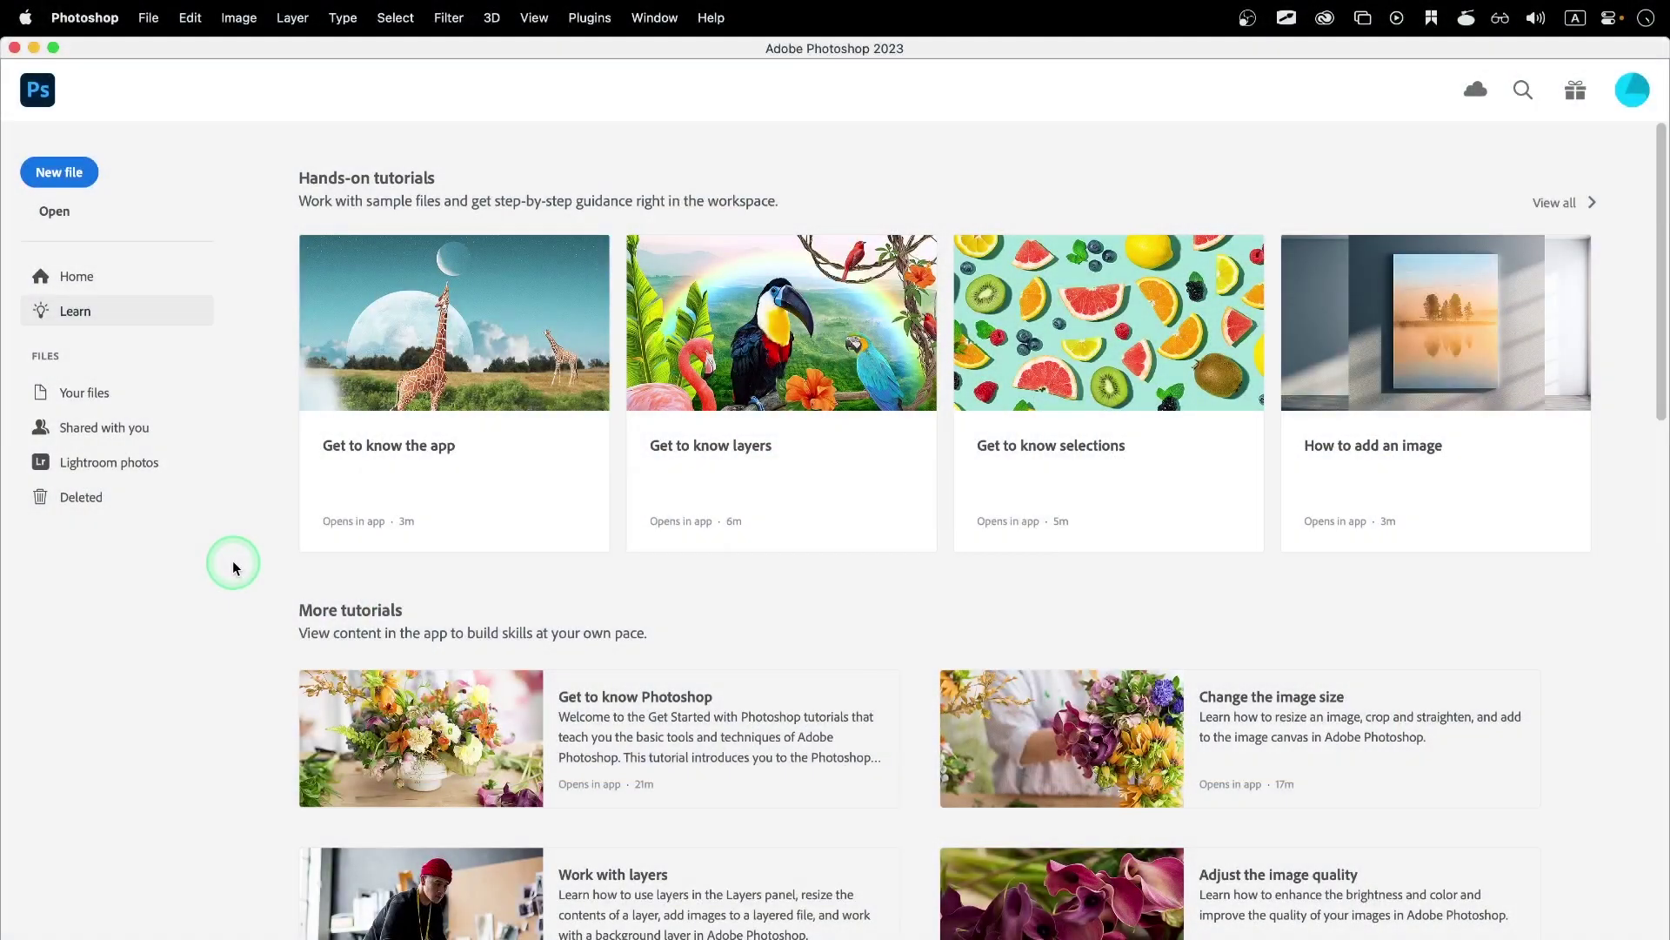
Step: Open 성형 및 왜곡-Liquify.jpeg from the Chapter 2 folder and start the Liquify filter on it
{"action": "left_click", "coordinate": [63, 215]}
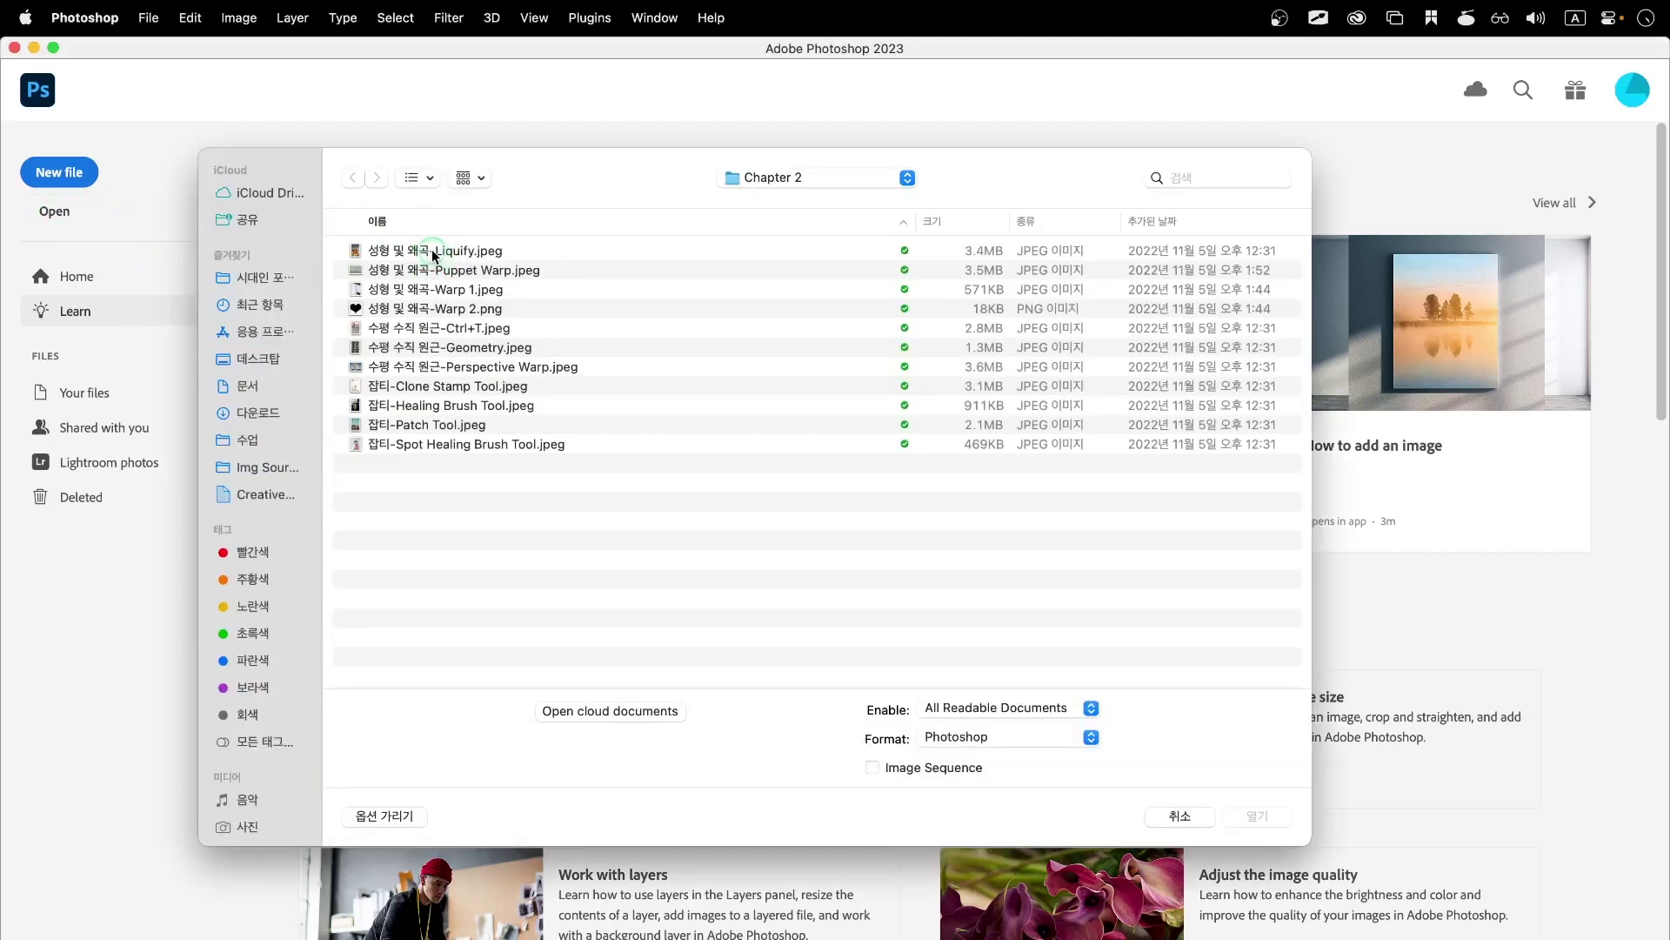
{"action": "left_click", "coordinate": [509, 254]}
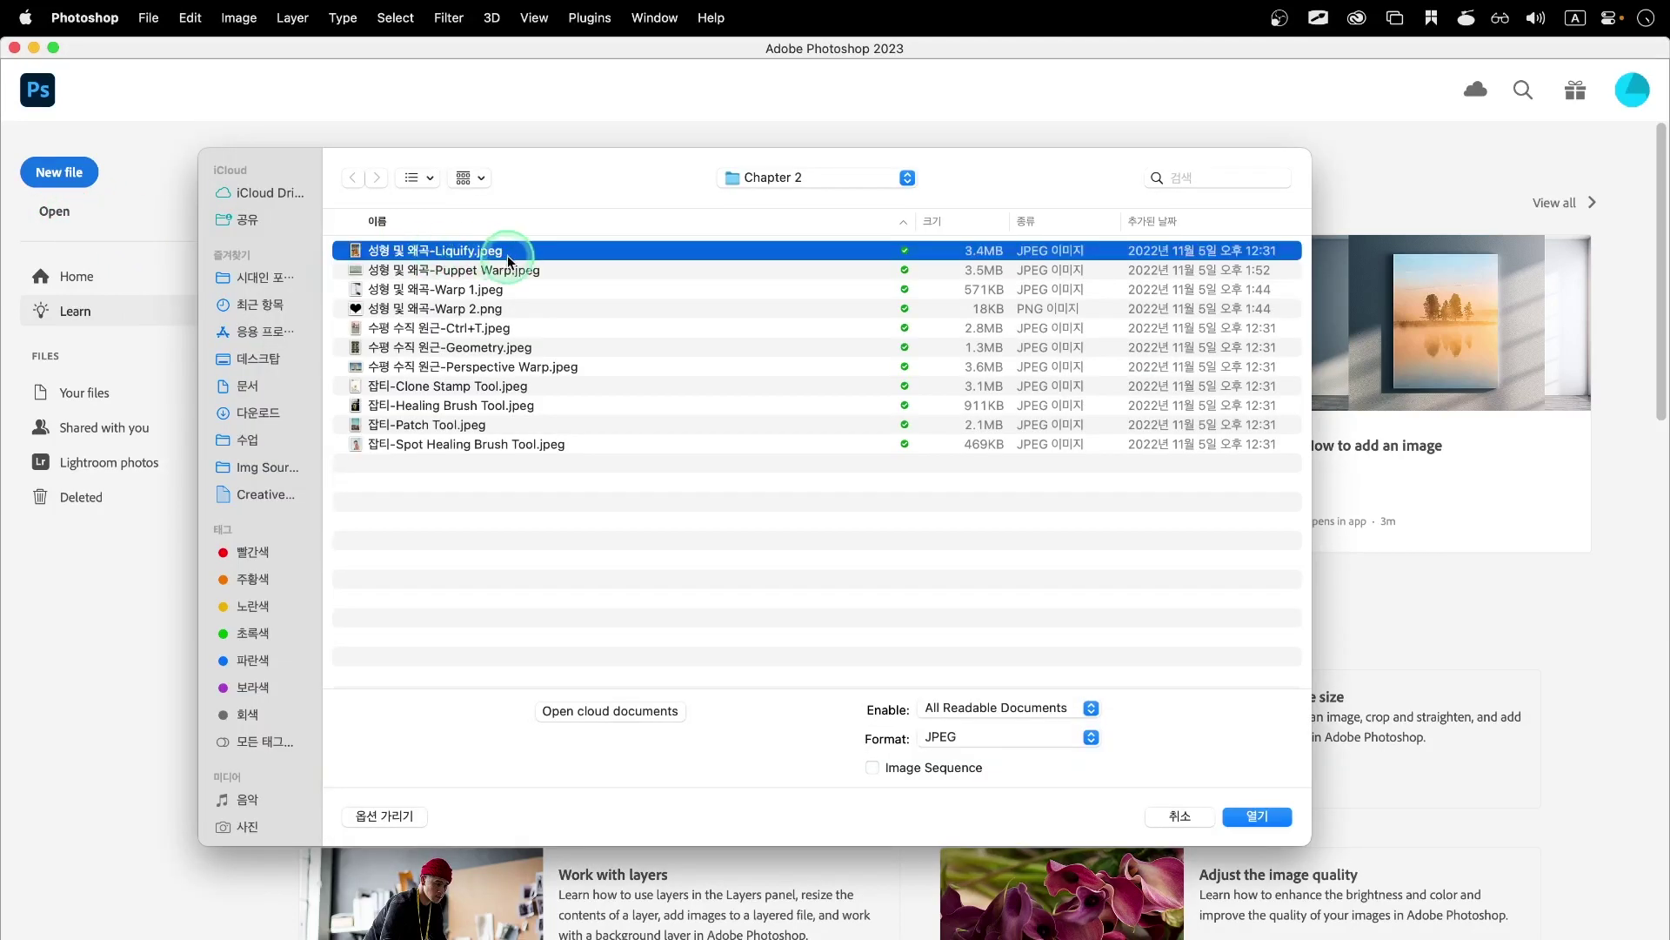
{"action": "double_click", "coordinate": [508, 254]}
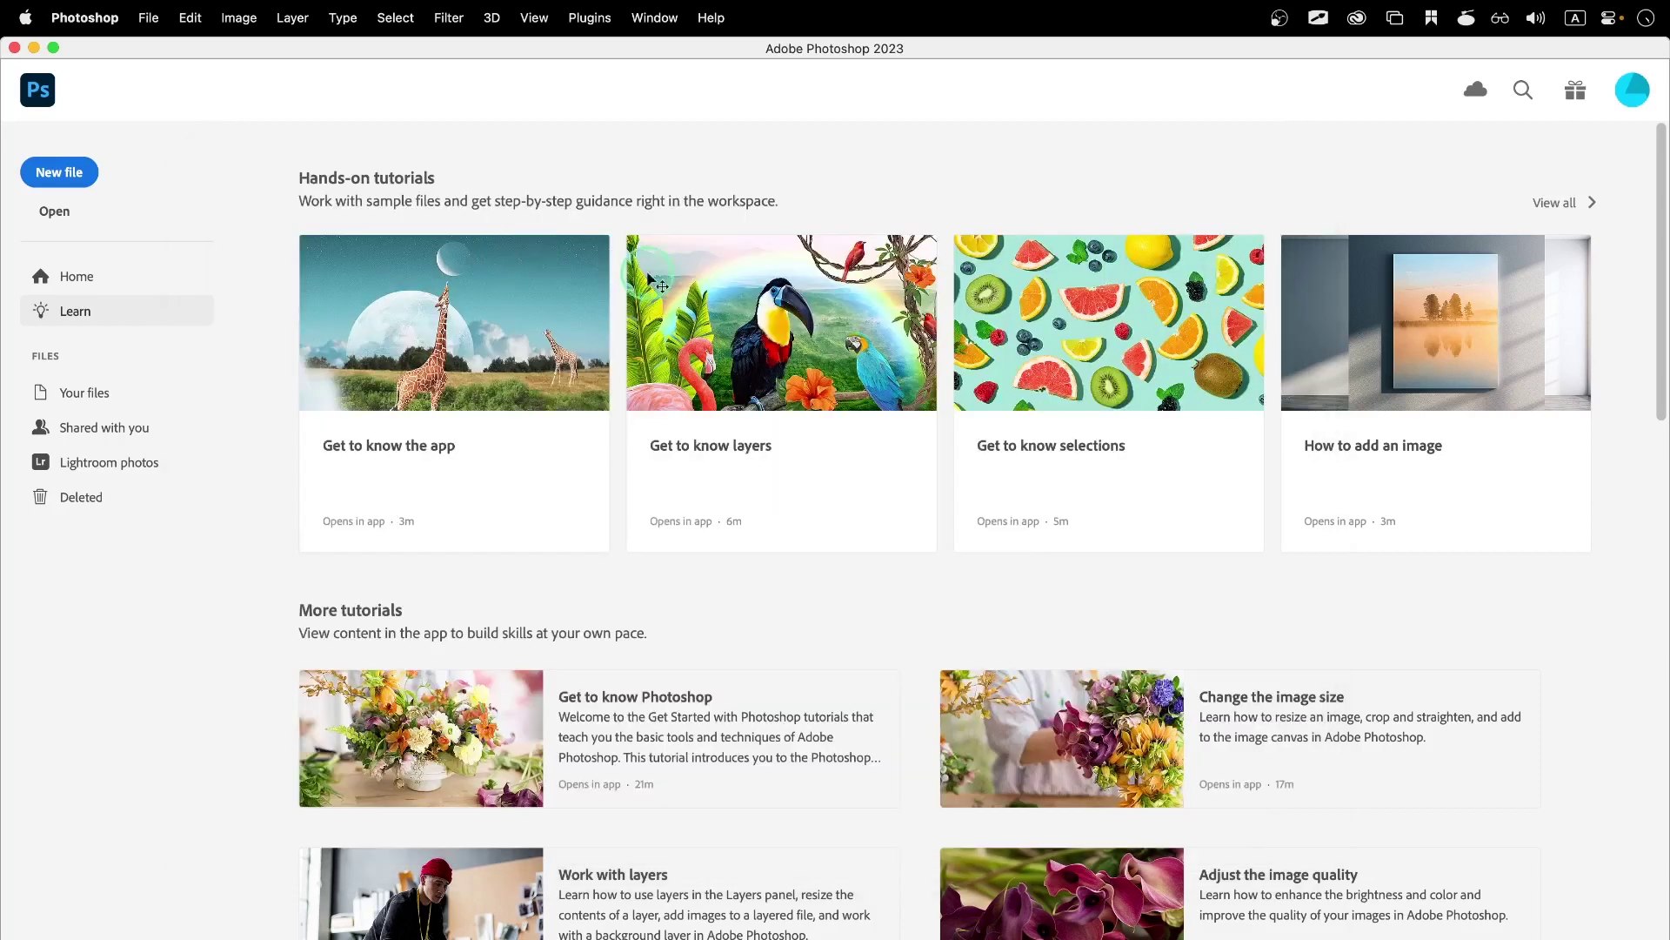
{"action": "left_click", "coordinate": [449, 18]}
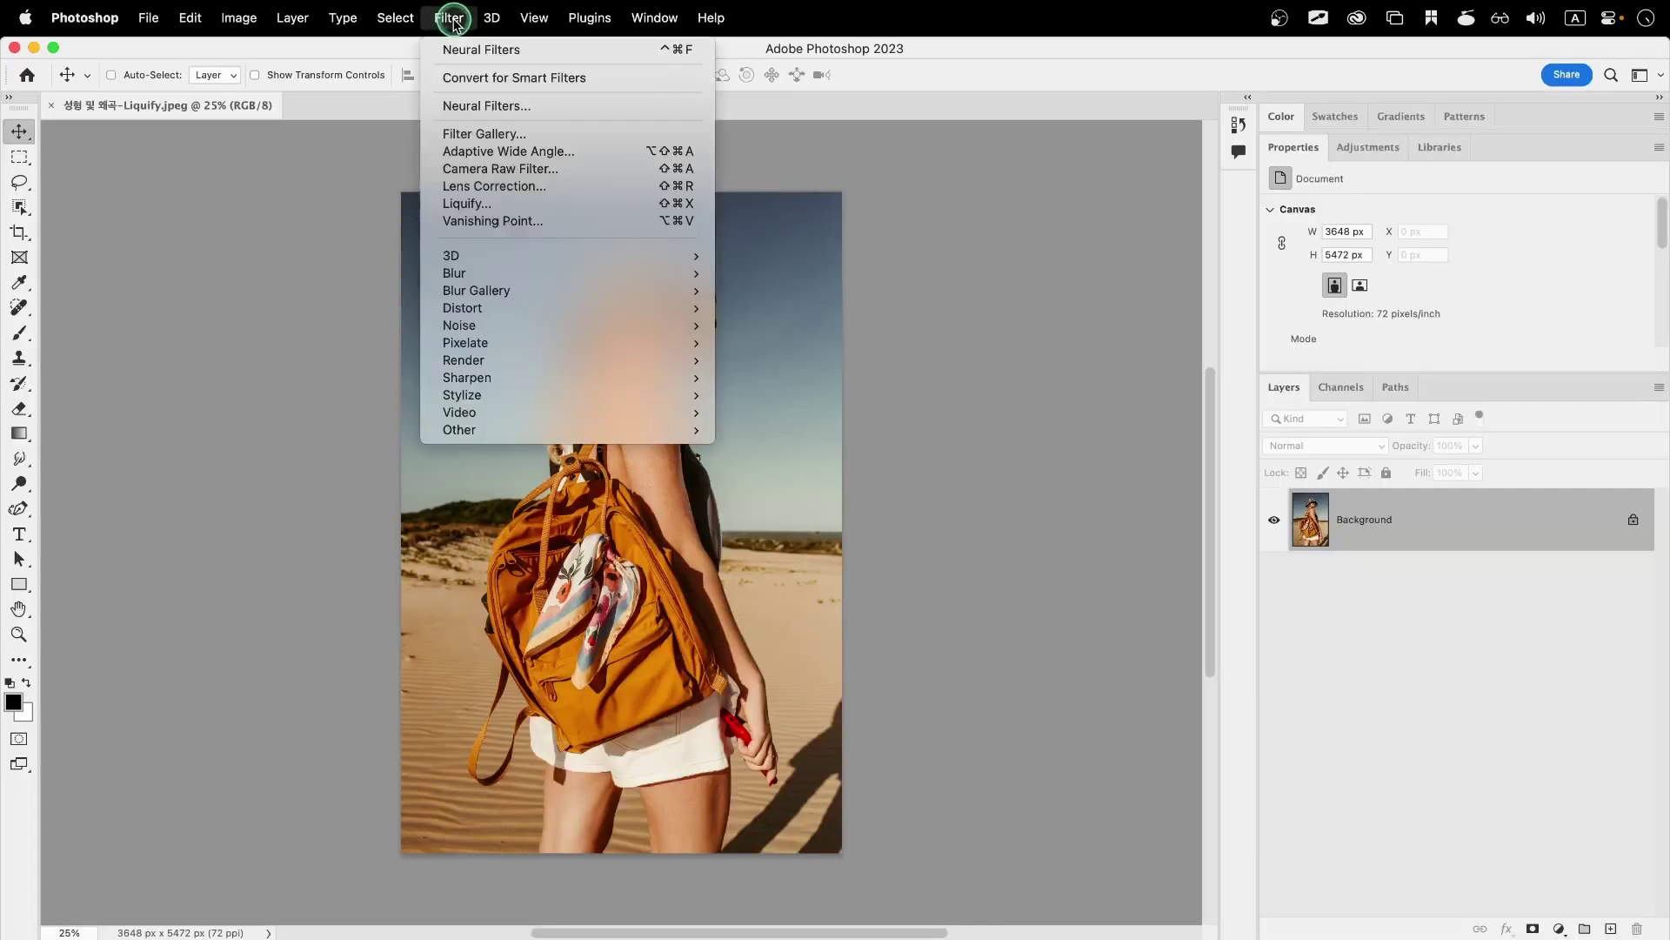
{"action": "left_click", "coordinate": [498, 211]}
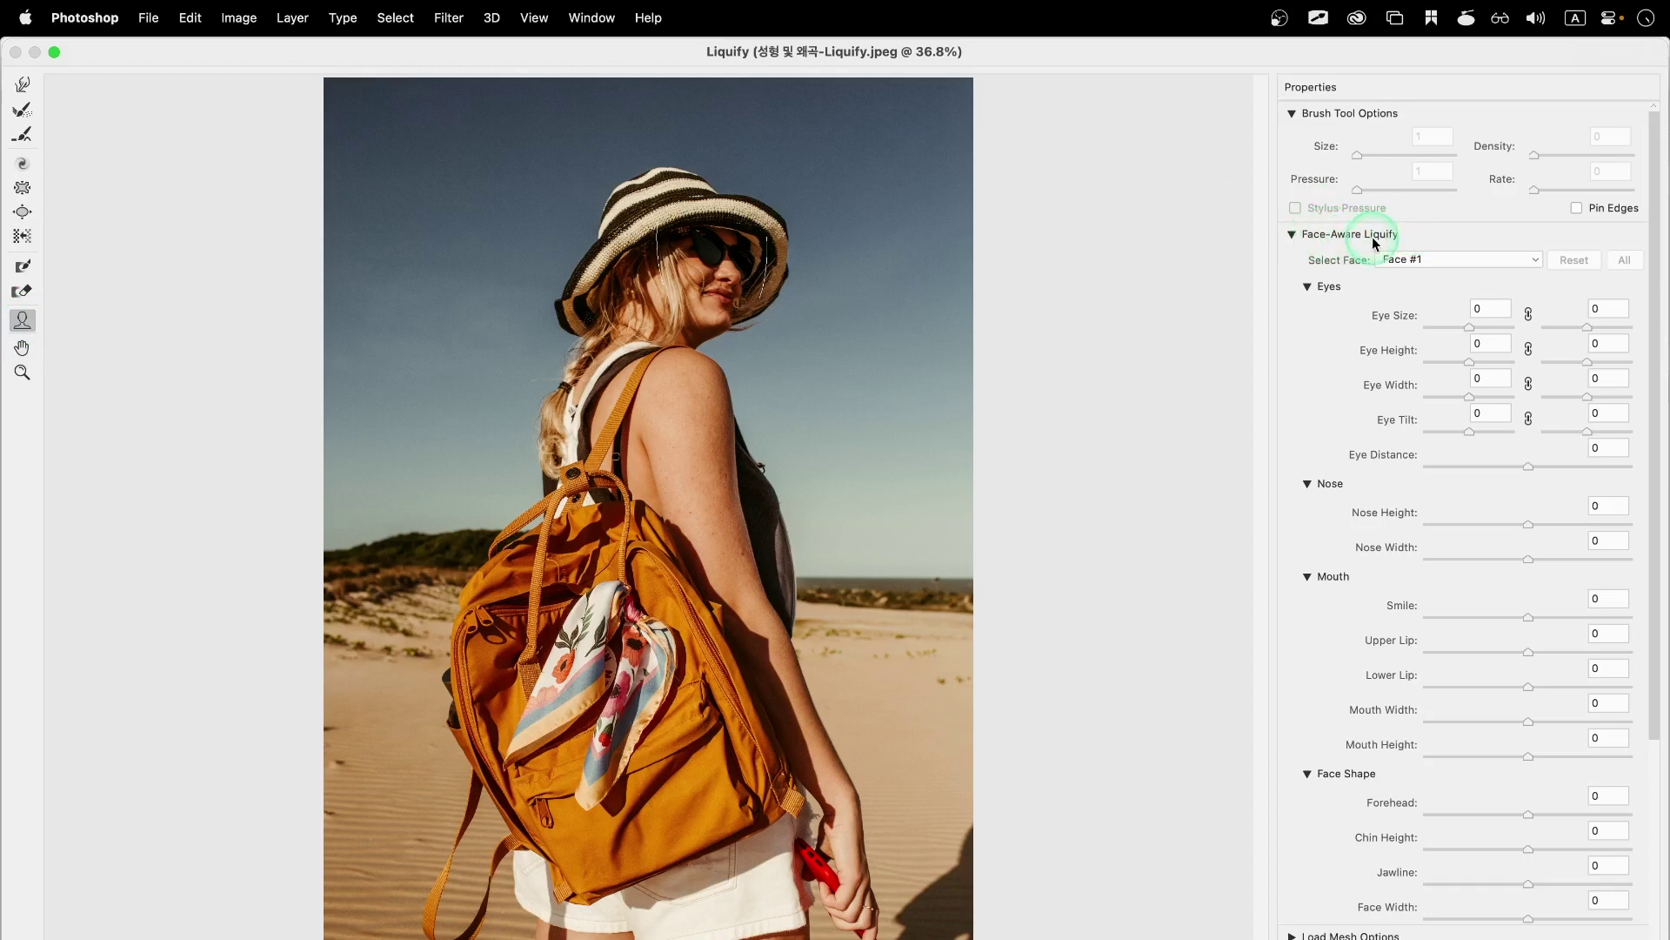
Step: Look over the Face-Aware Liquify options and check which faces are available for selection
{"action": "left_click", "coordinate": [1293, 236]}
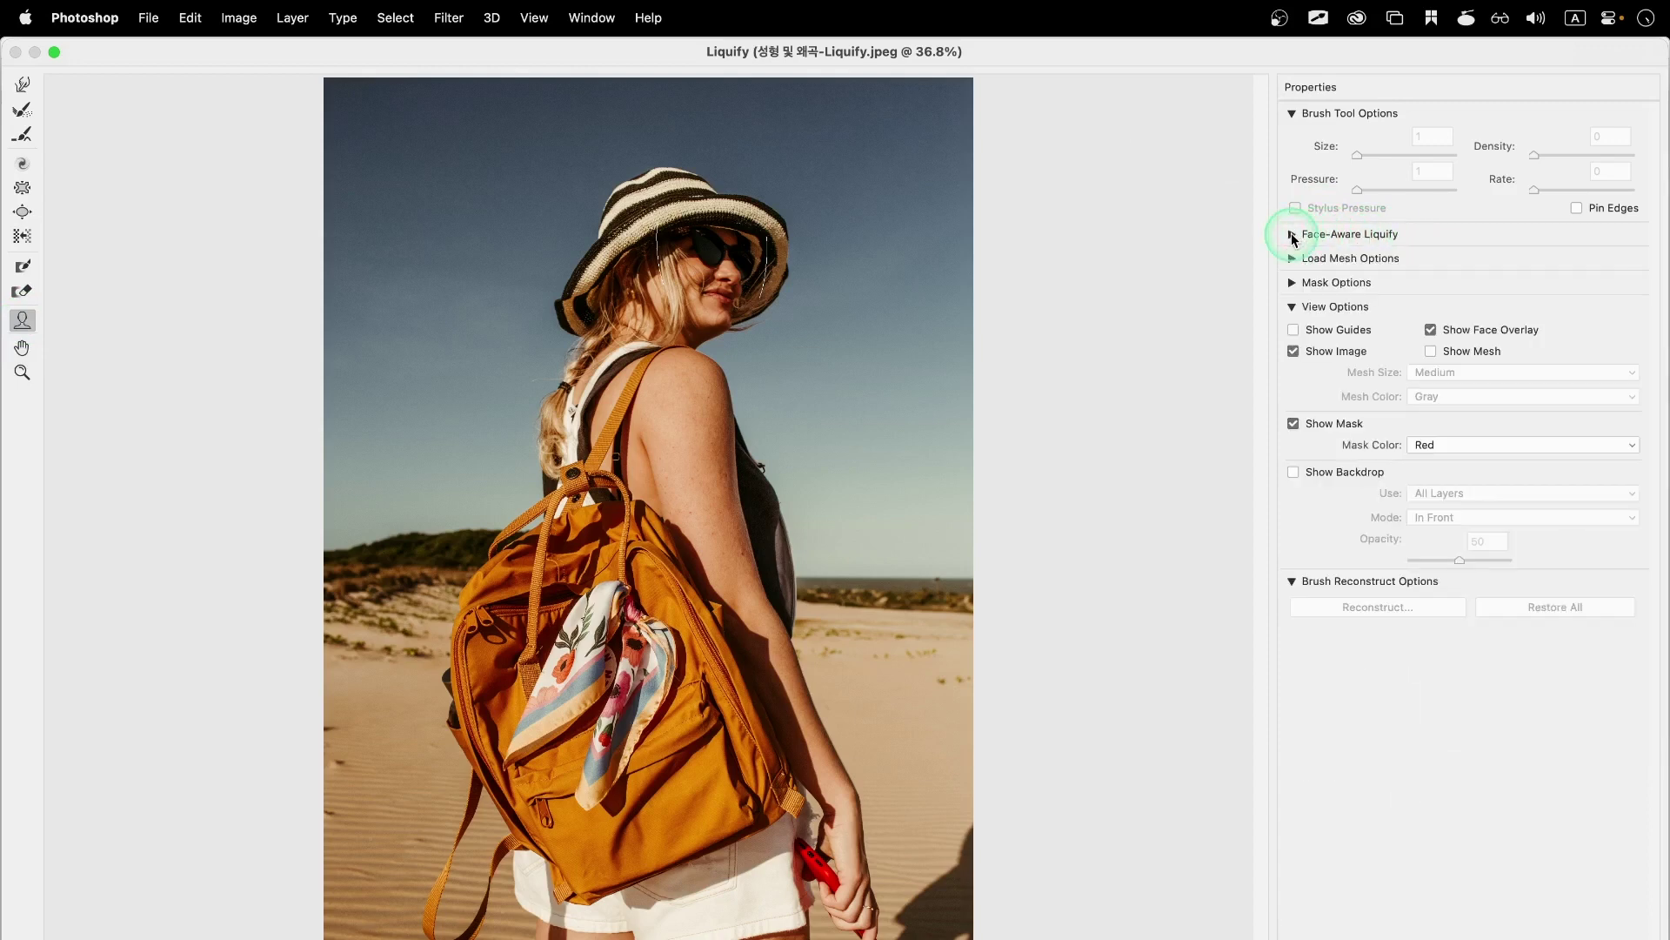
{"action": "left_click", "coordinate": [1293, 236]}
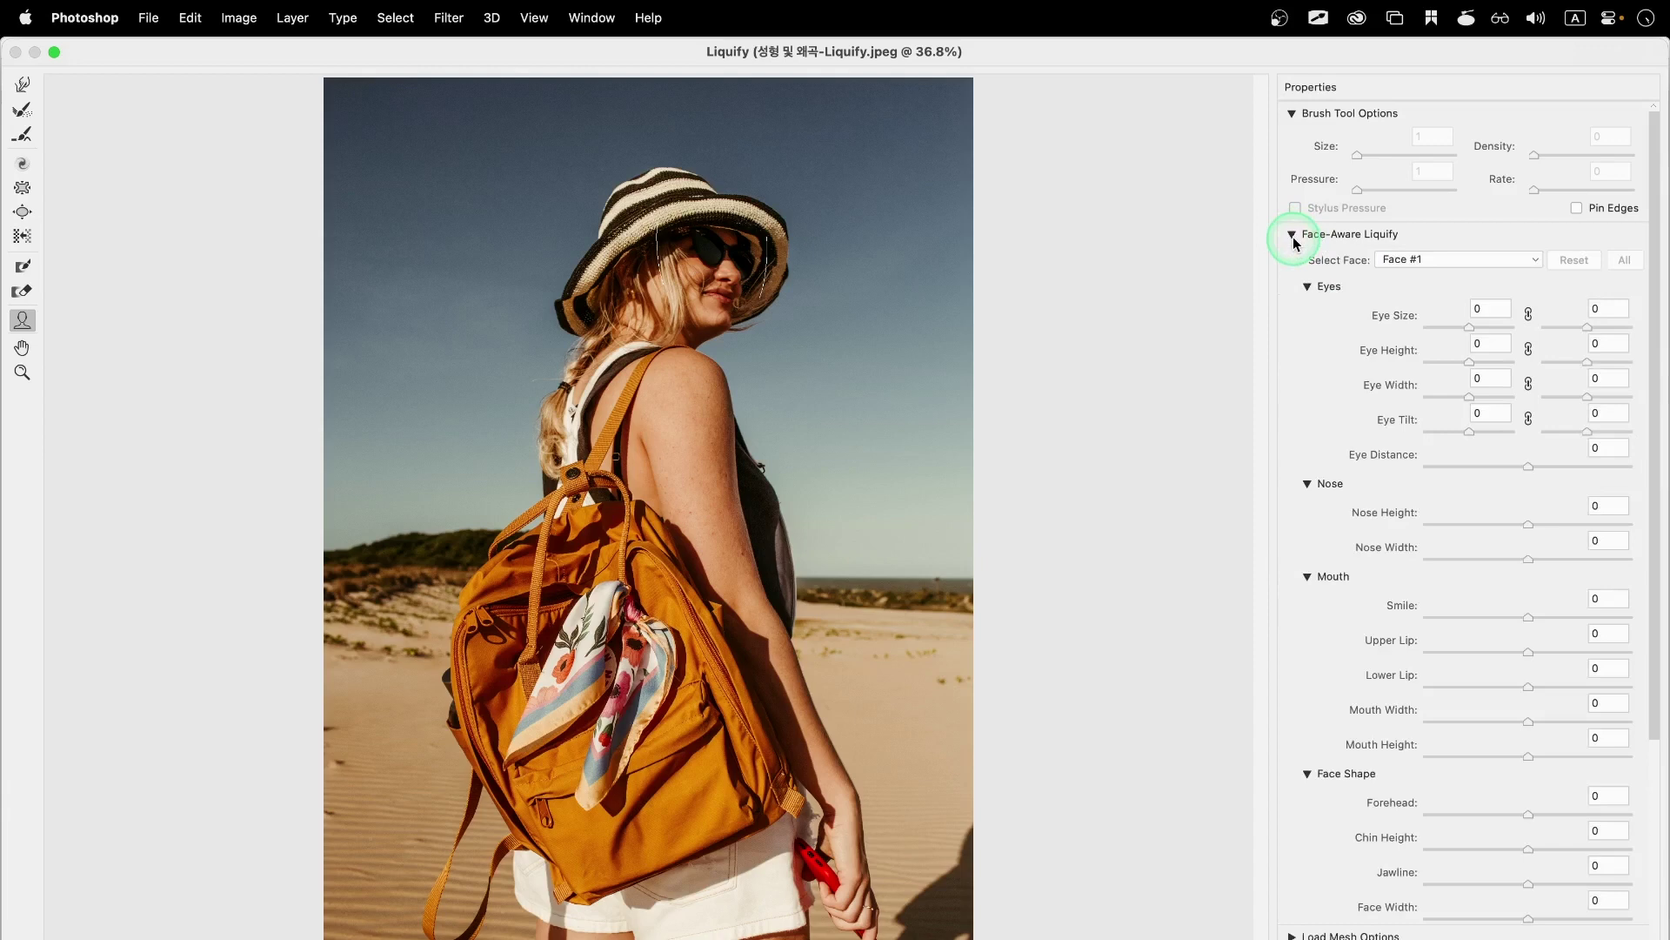
{"action": "left_click", "coordinate": [1422, 260]}
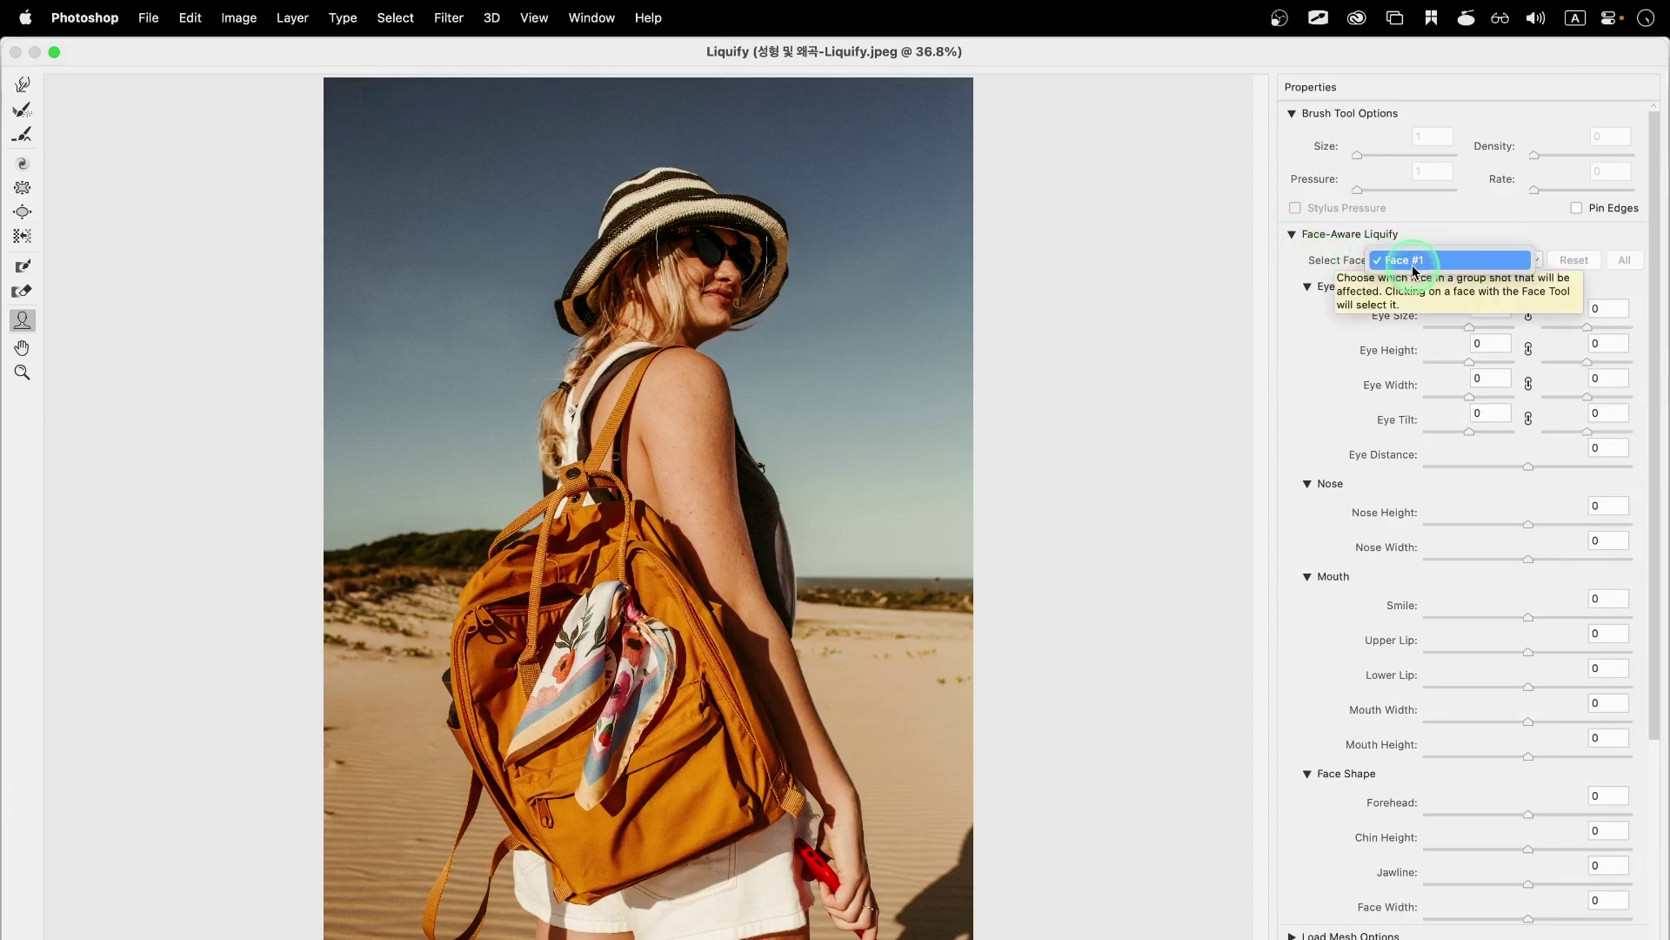
{"action": "left_click", "coordinate": [1412, 264]}
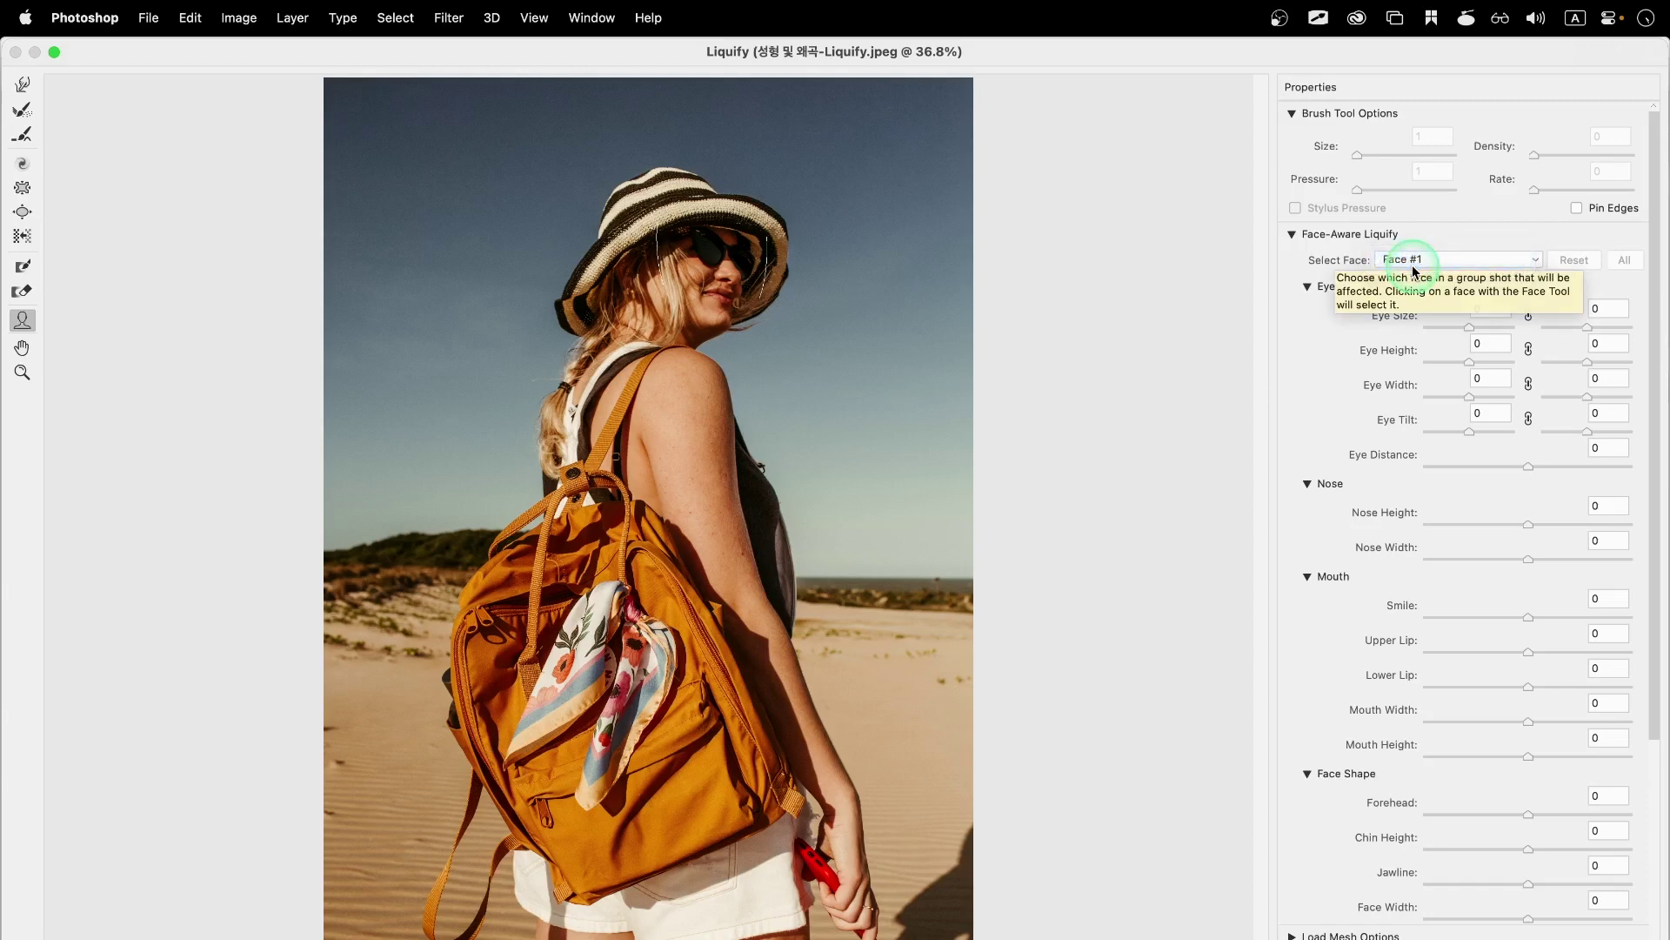
{"action": "left_click", "coordinate": [1414, 261]}
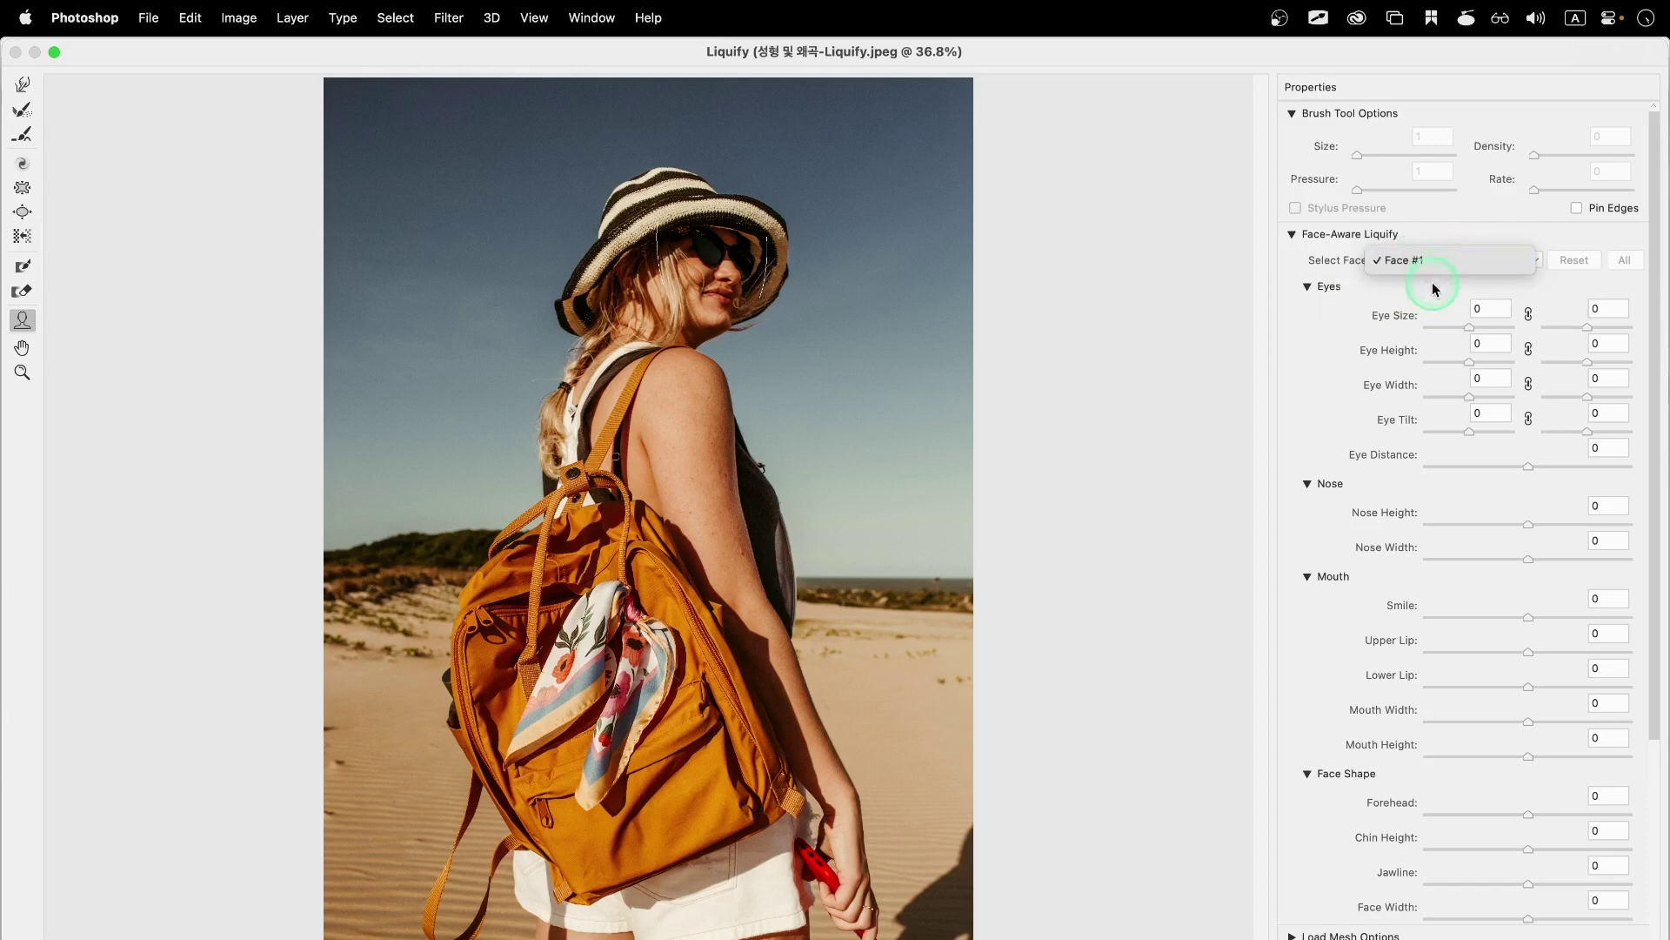
{"action": "left_click", "coordinate": [1319, 296]}
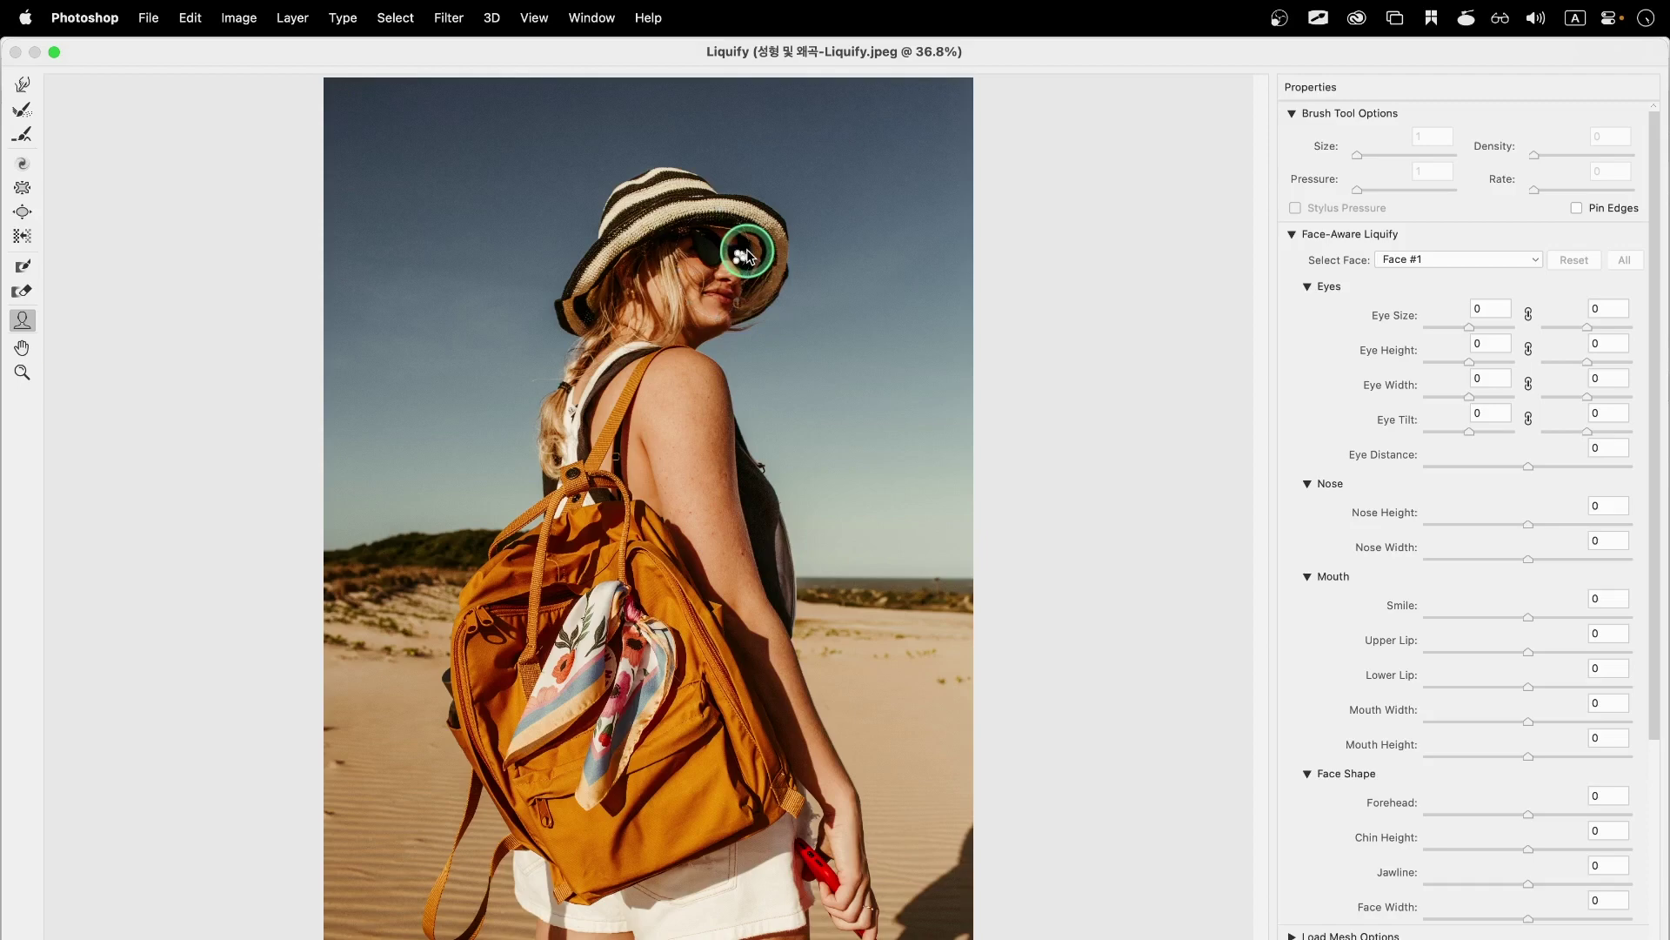
Step: Widen the woman's mouth on the photo with the Face tool to a Mouth Width of 100
{"action": "left_click", "coordinate": [22, 373]}
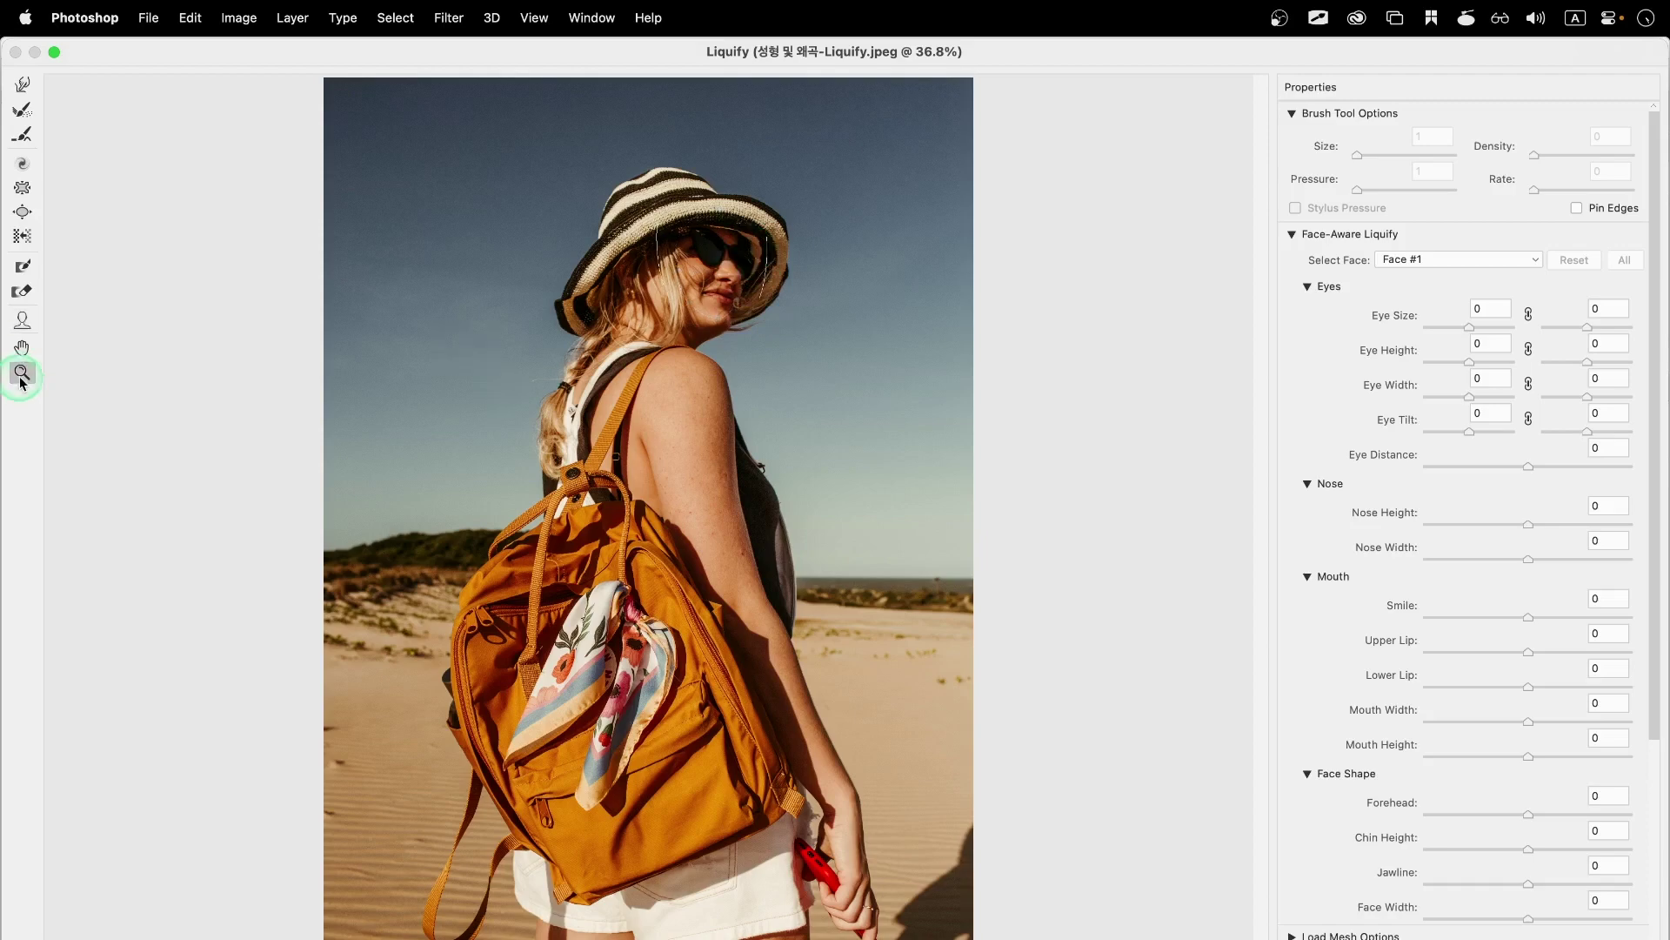
{"action": "left_click", "coordinate": [735, 236]}
{"action": "left_click", "coordinate": [738, 239]}
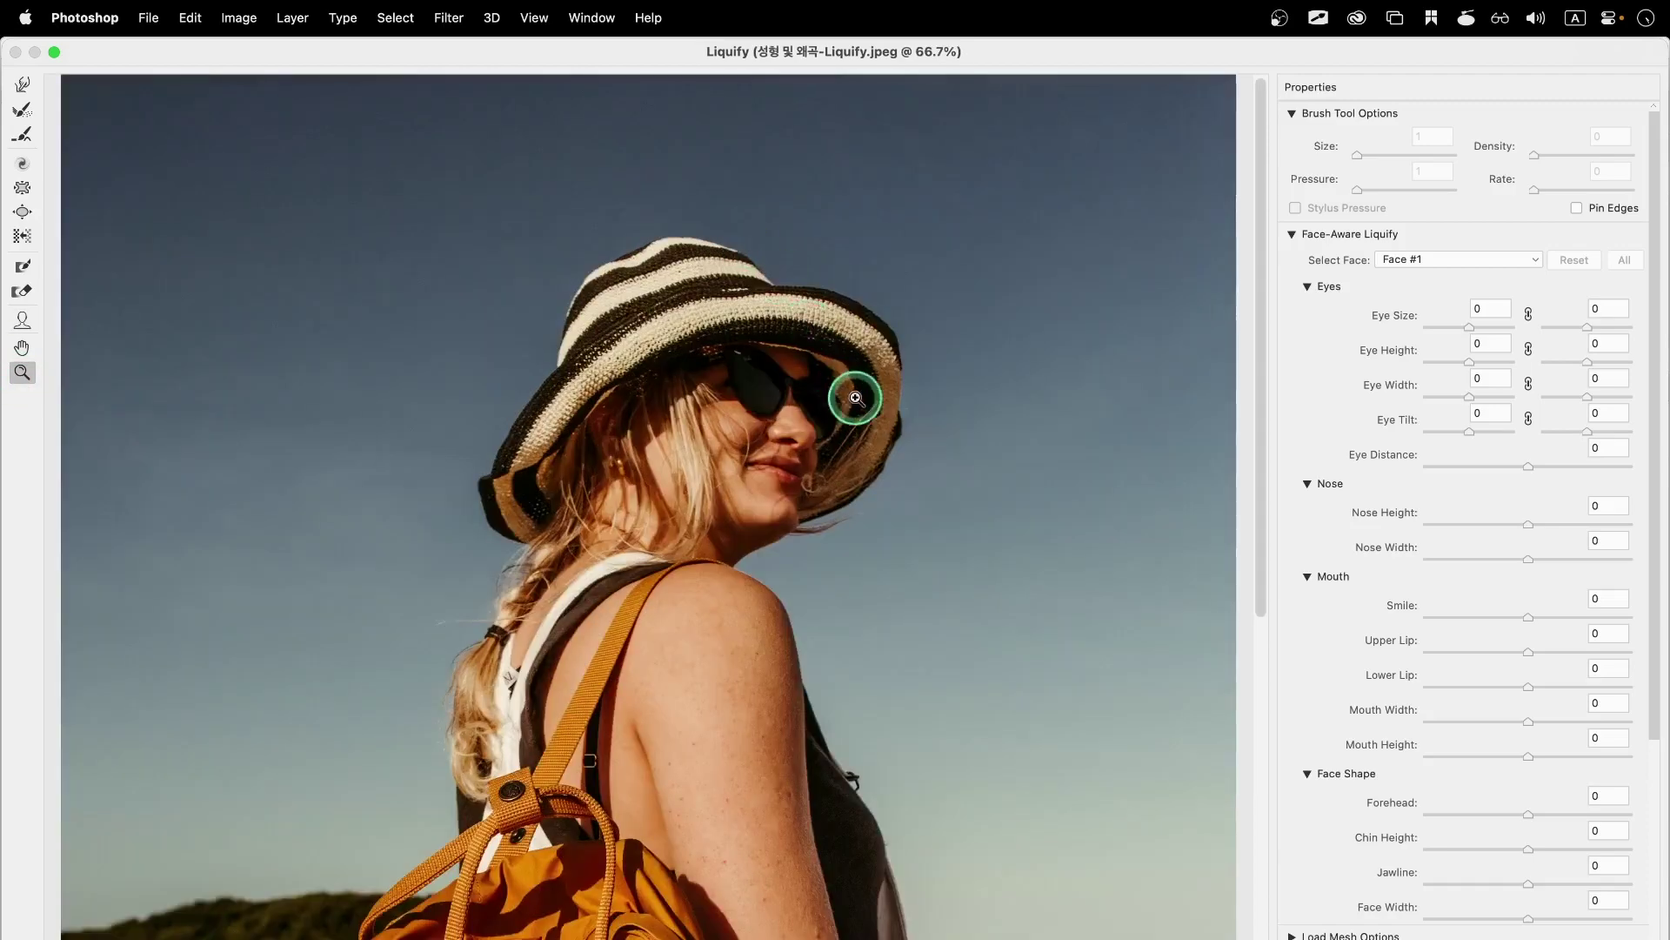
{"action": "left_click", "coordinate": [855, 398]}
{"action": "left_click", "coordinate": [22, 349]}
{"action": "mouse_move", "coordinate": [470, 623]}
{"action": "left_mouse_down"}
{"action": "mouse_move", "coordinate": [645, 521]}
{"action": "mouse_move", "coordinate": [664, 481]}
{"action": "left_mouse_up"}
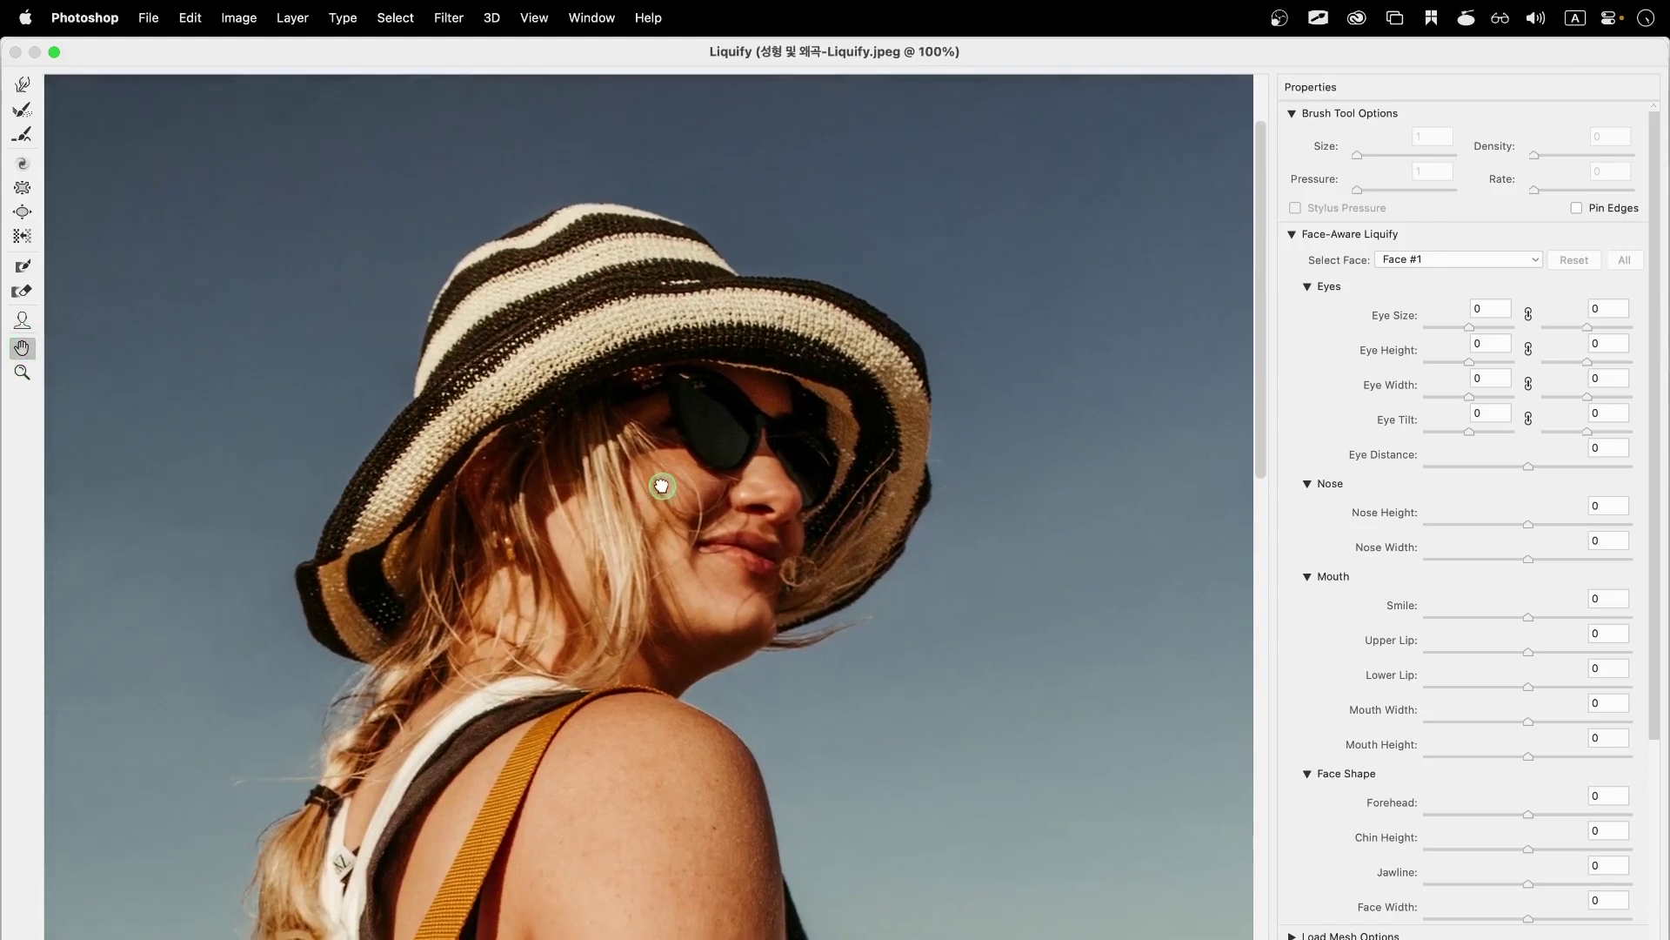
{"action": "left_click", "coordinate": [23, 322]}
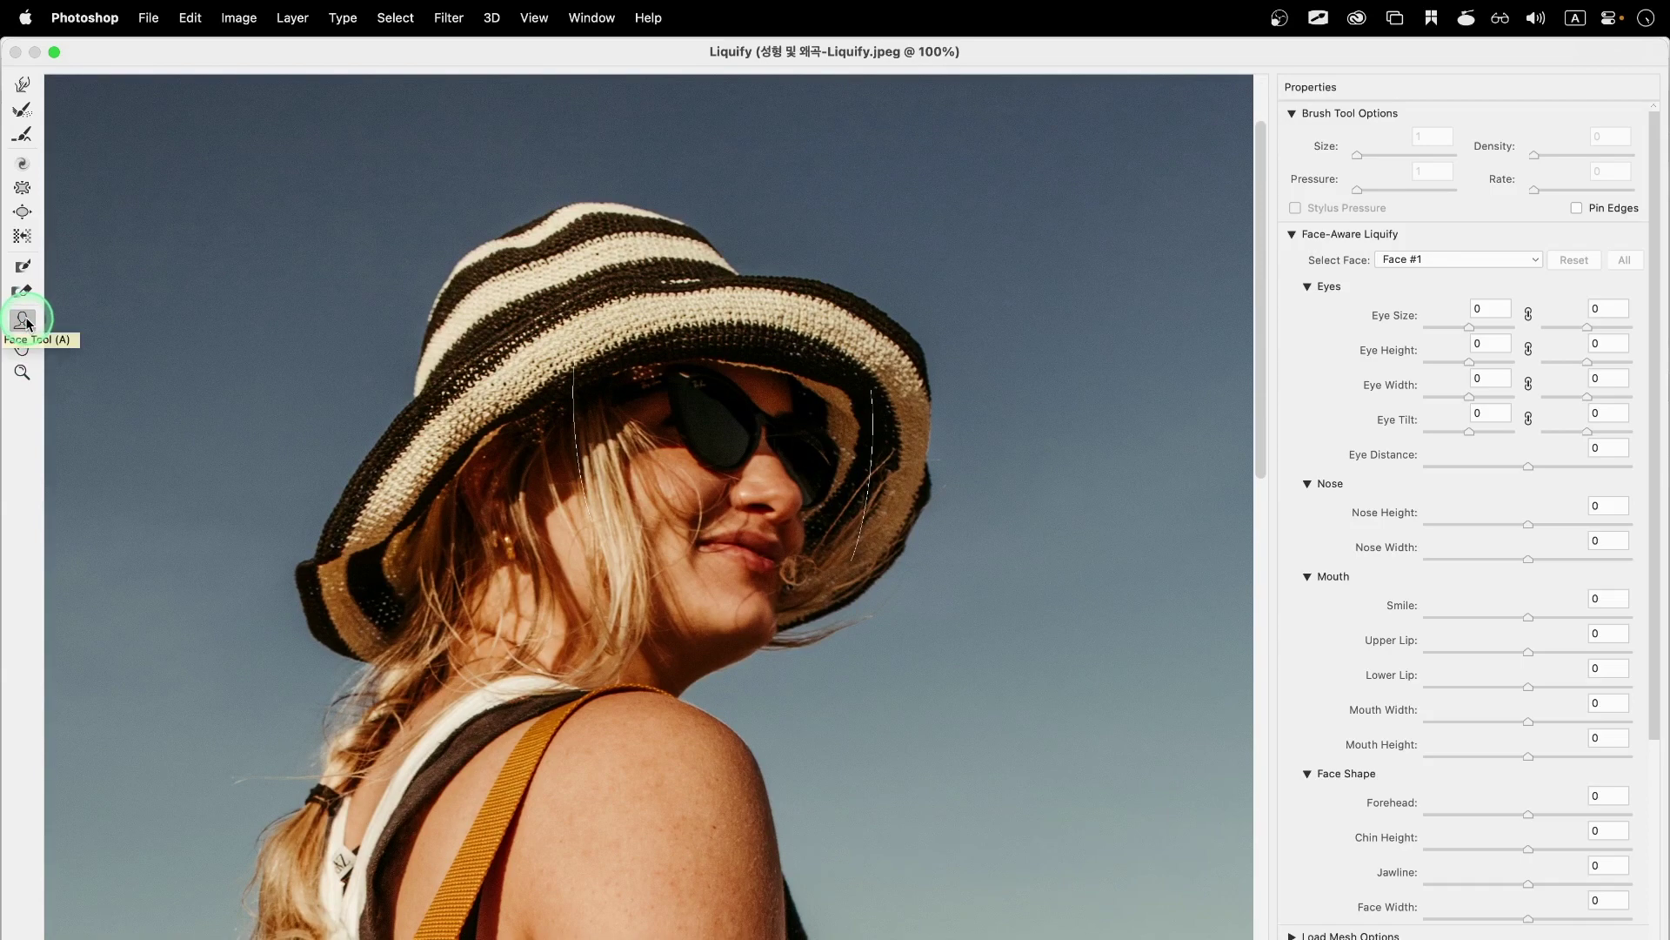
{"action": "mouse_move", "coordinate": [742, 552]}
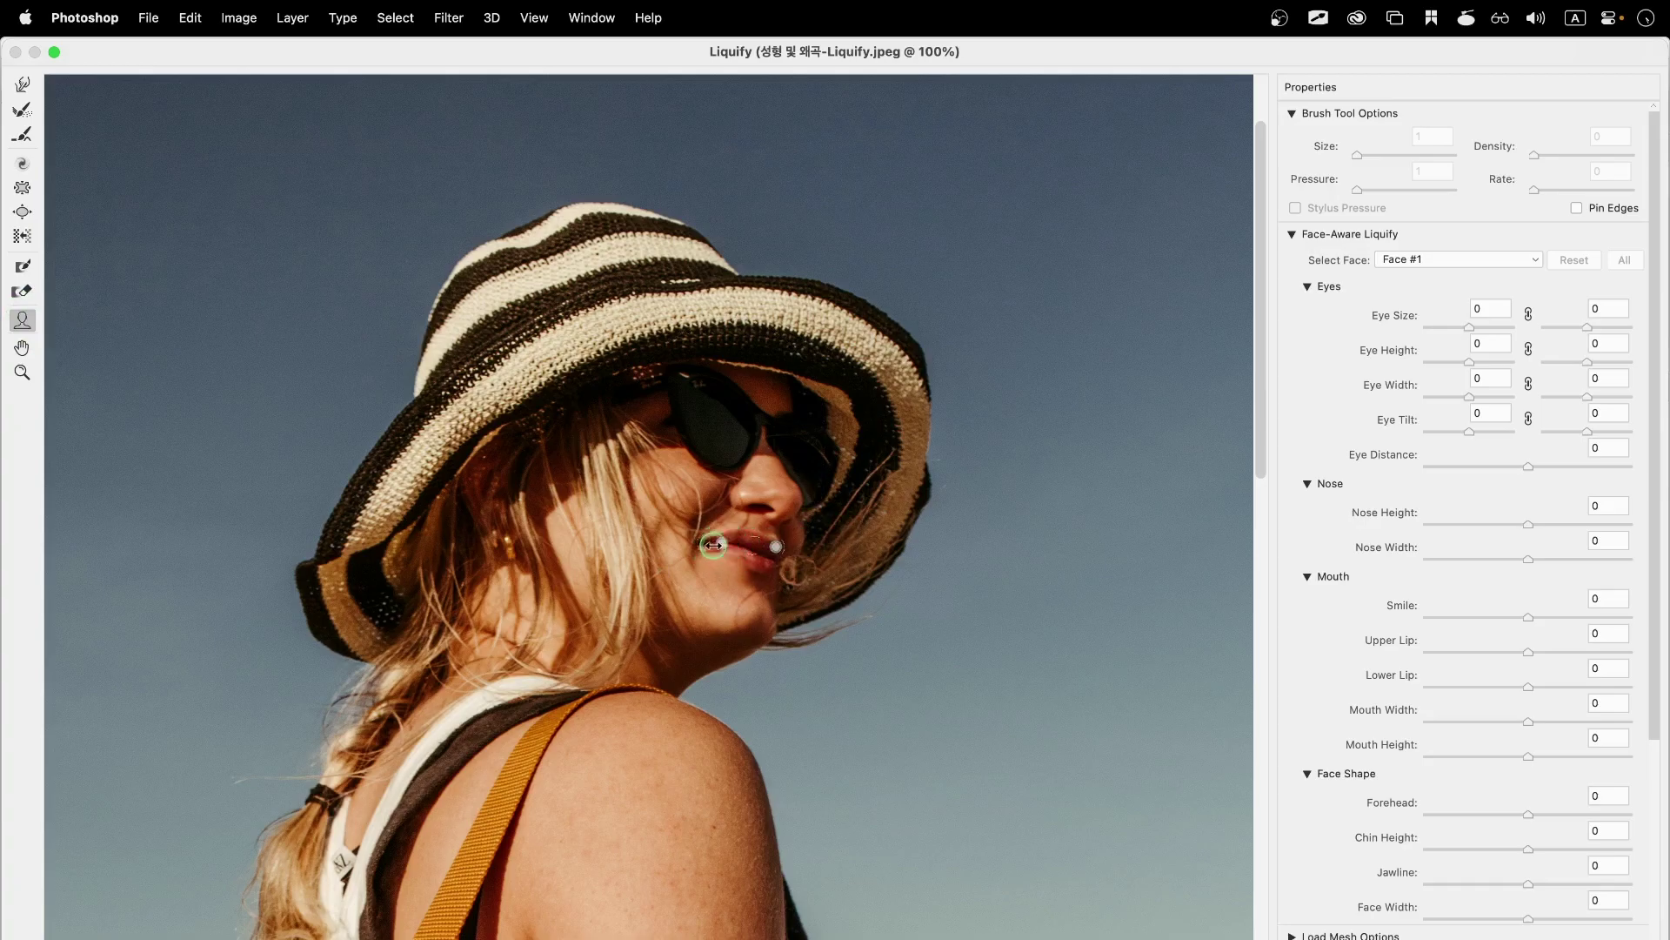
{"action": "left_click_drag", "start_coordinate": [669, 540], "coordinate": [659, 541]}
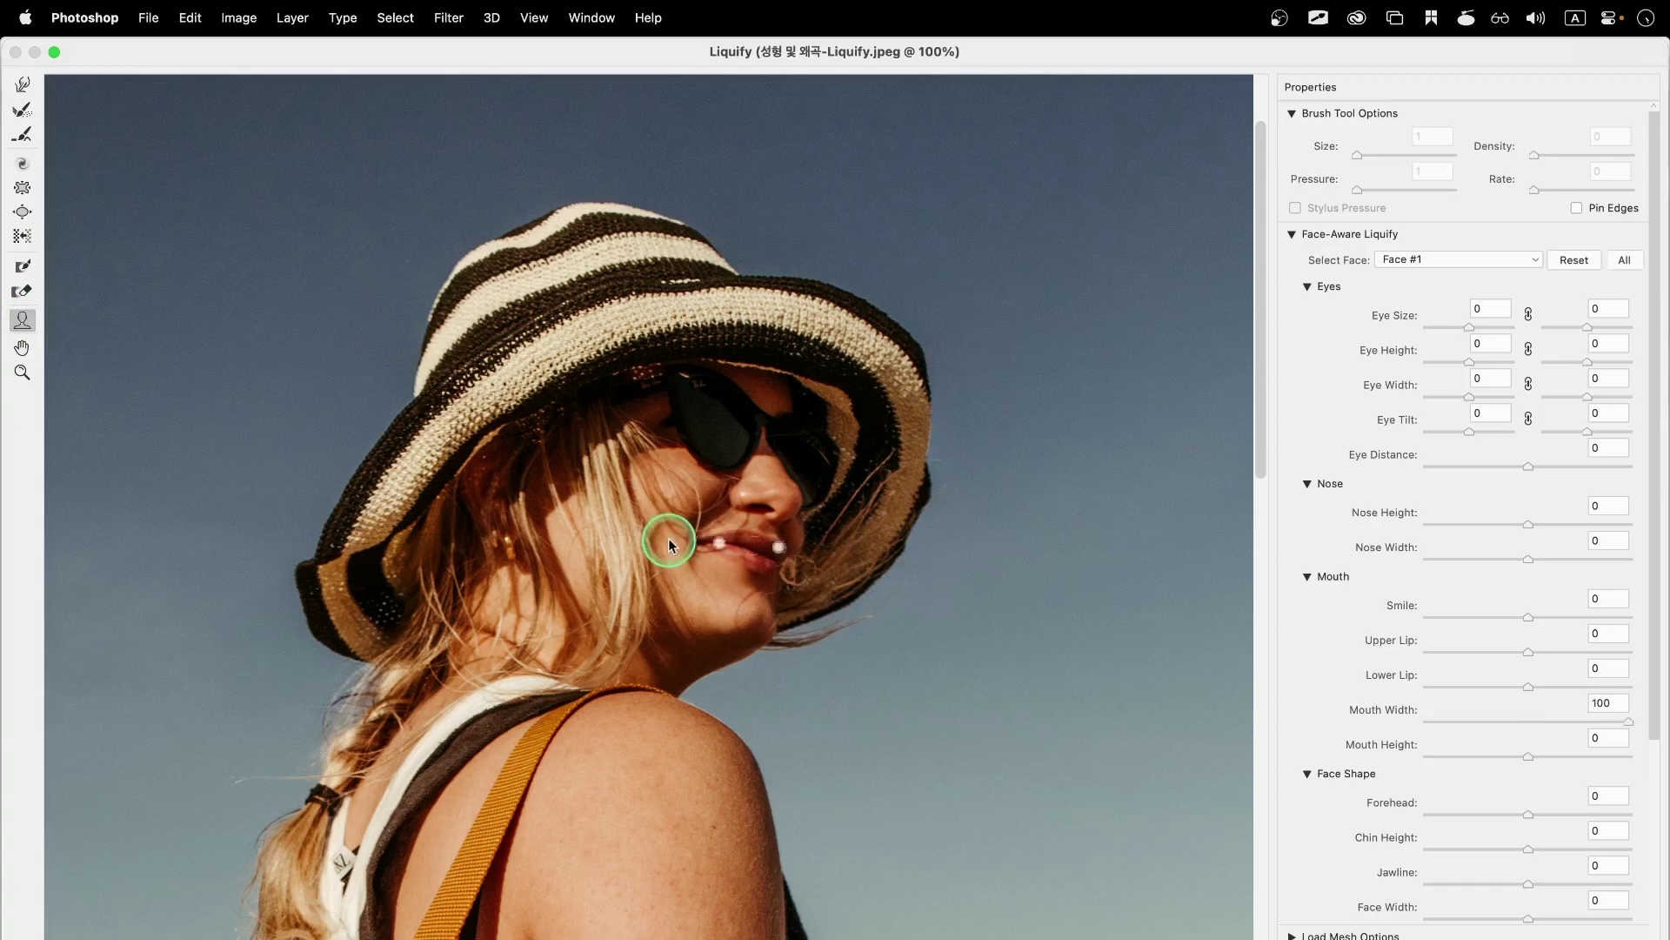
Step: Reshape the lips directly on the face to Lower Lip -100 and Smile 97
{"action": "mouse_move", "coordinate": [753, 563]}
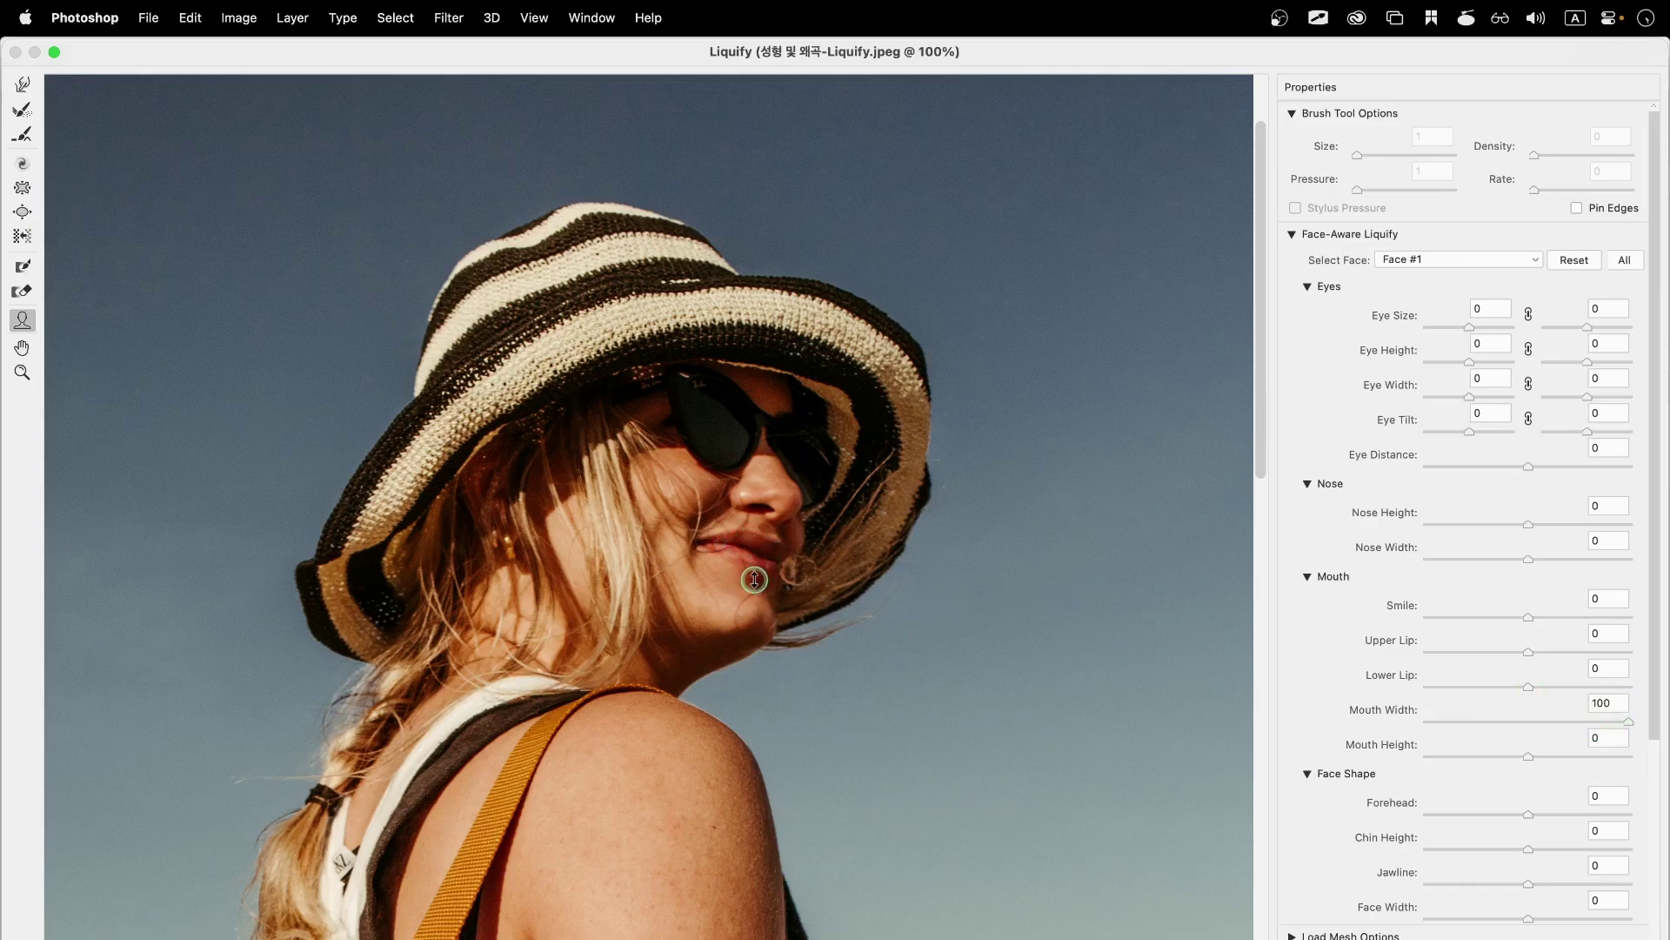
{"action": "left_click_drag", "start_coordinate": [754, 588], "coordinate": [767, 552]}
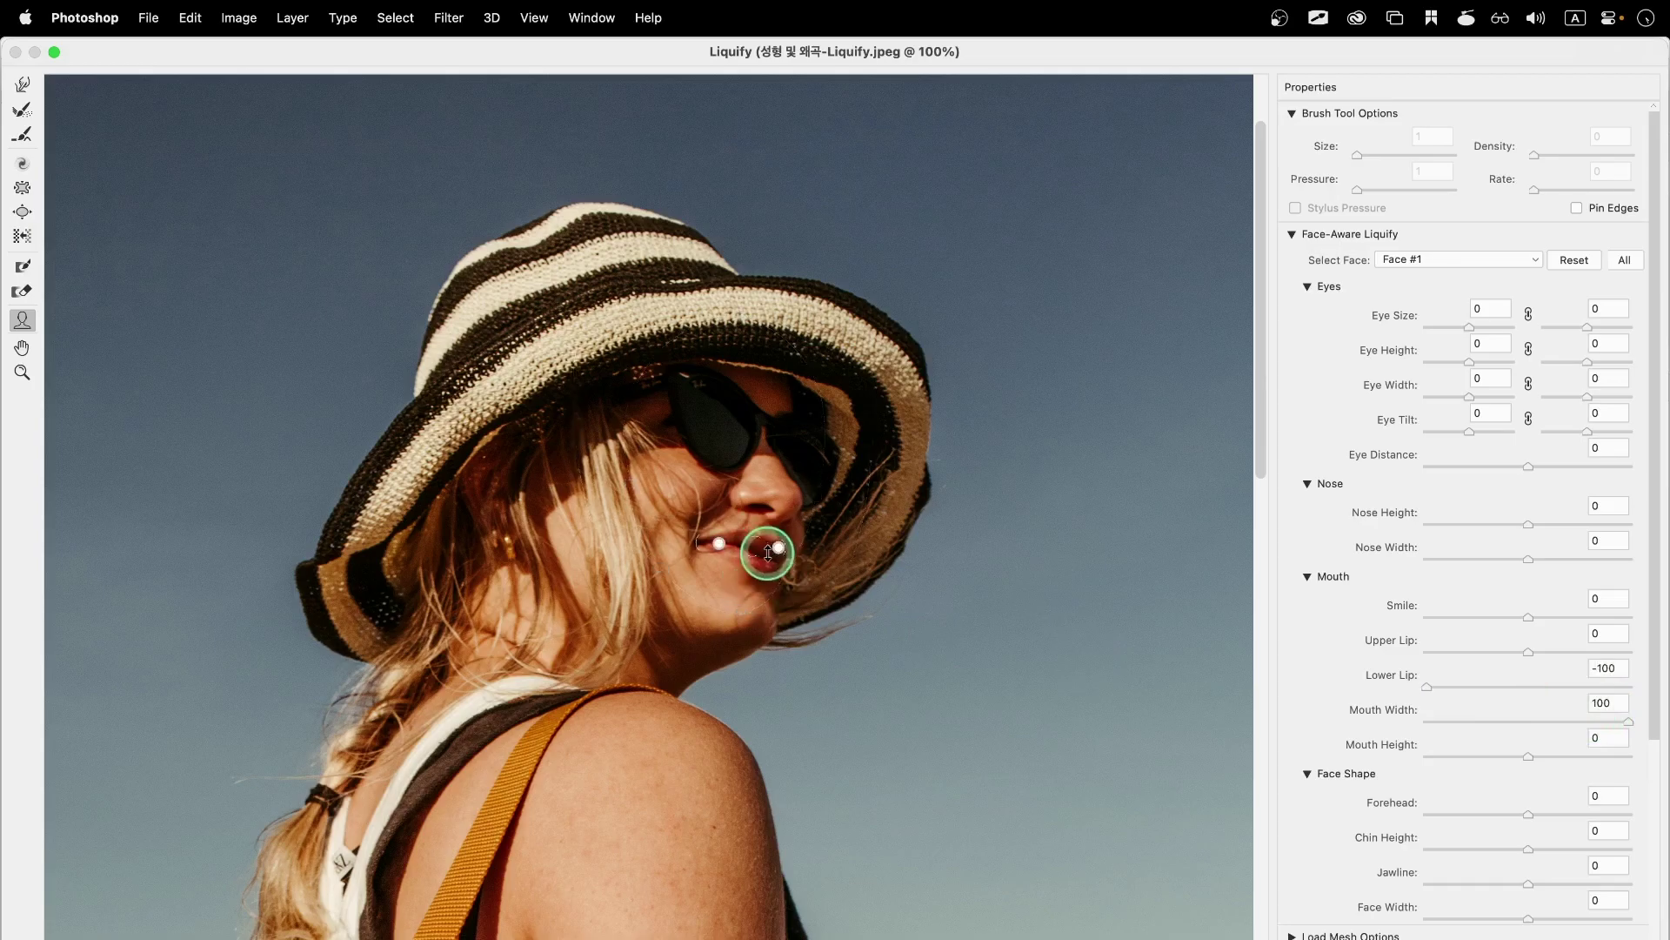
{"action": "left_click_drag", "start_coordinate": [687, 540], "coordinate": [683, 522]}
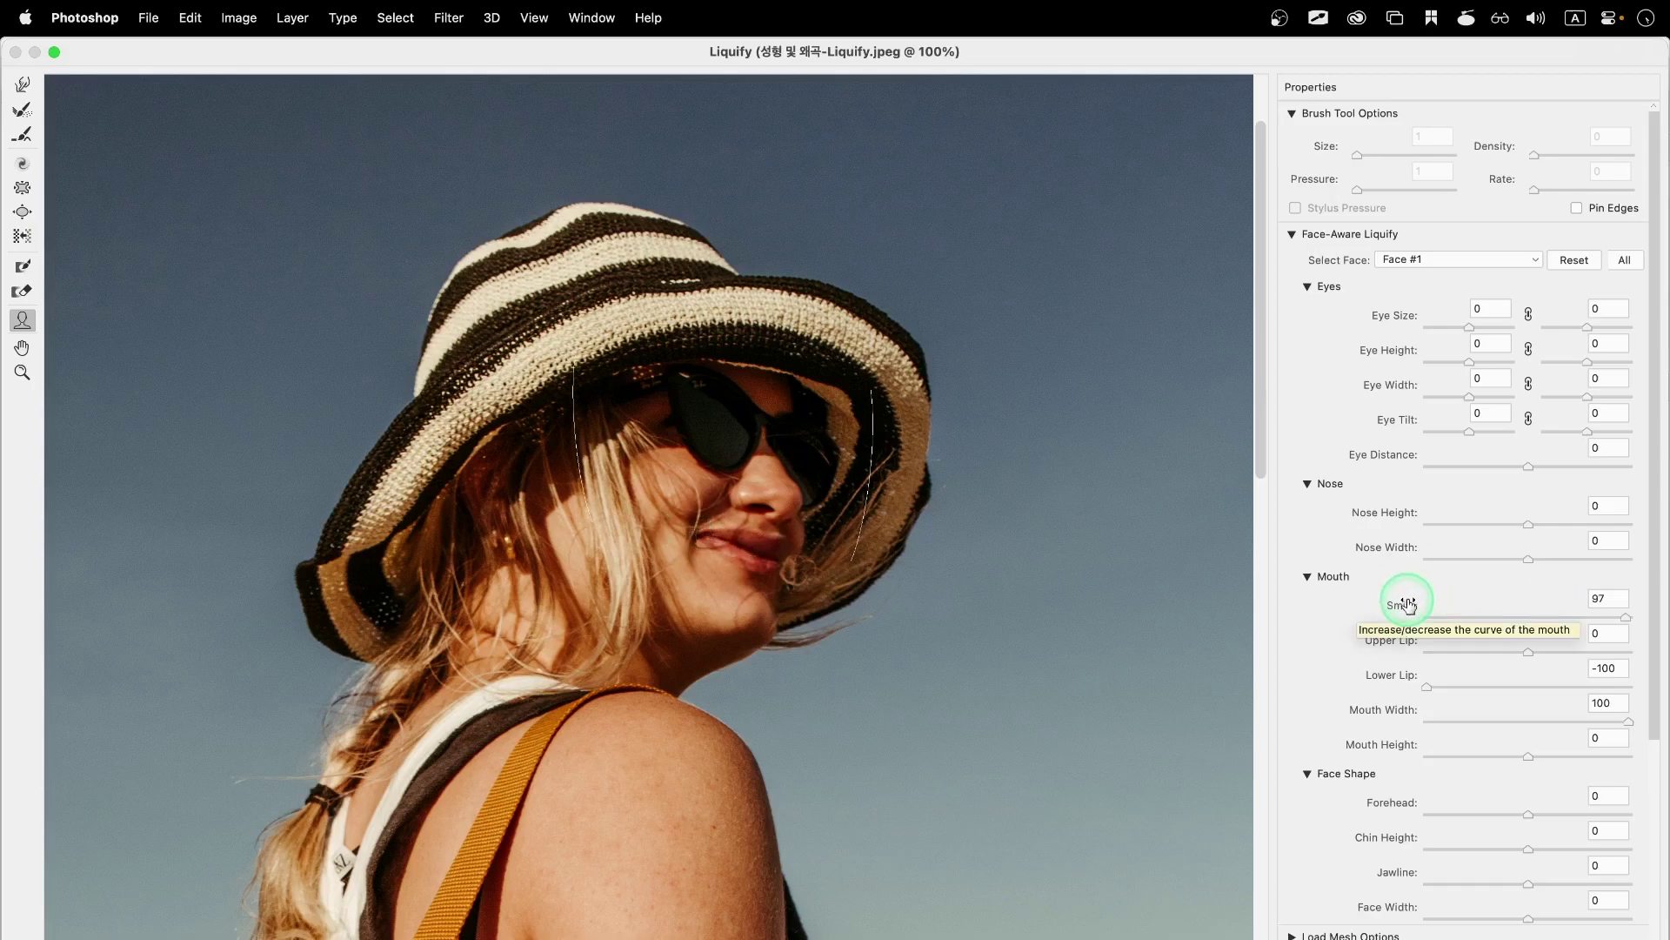
Step: Adjust the face contour on the photo to Chin Height 22 and Face Width 100
{"action": "mouse_move", "coordinate": [735, 615]}
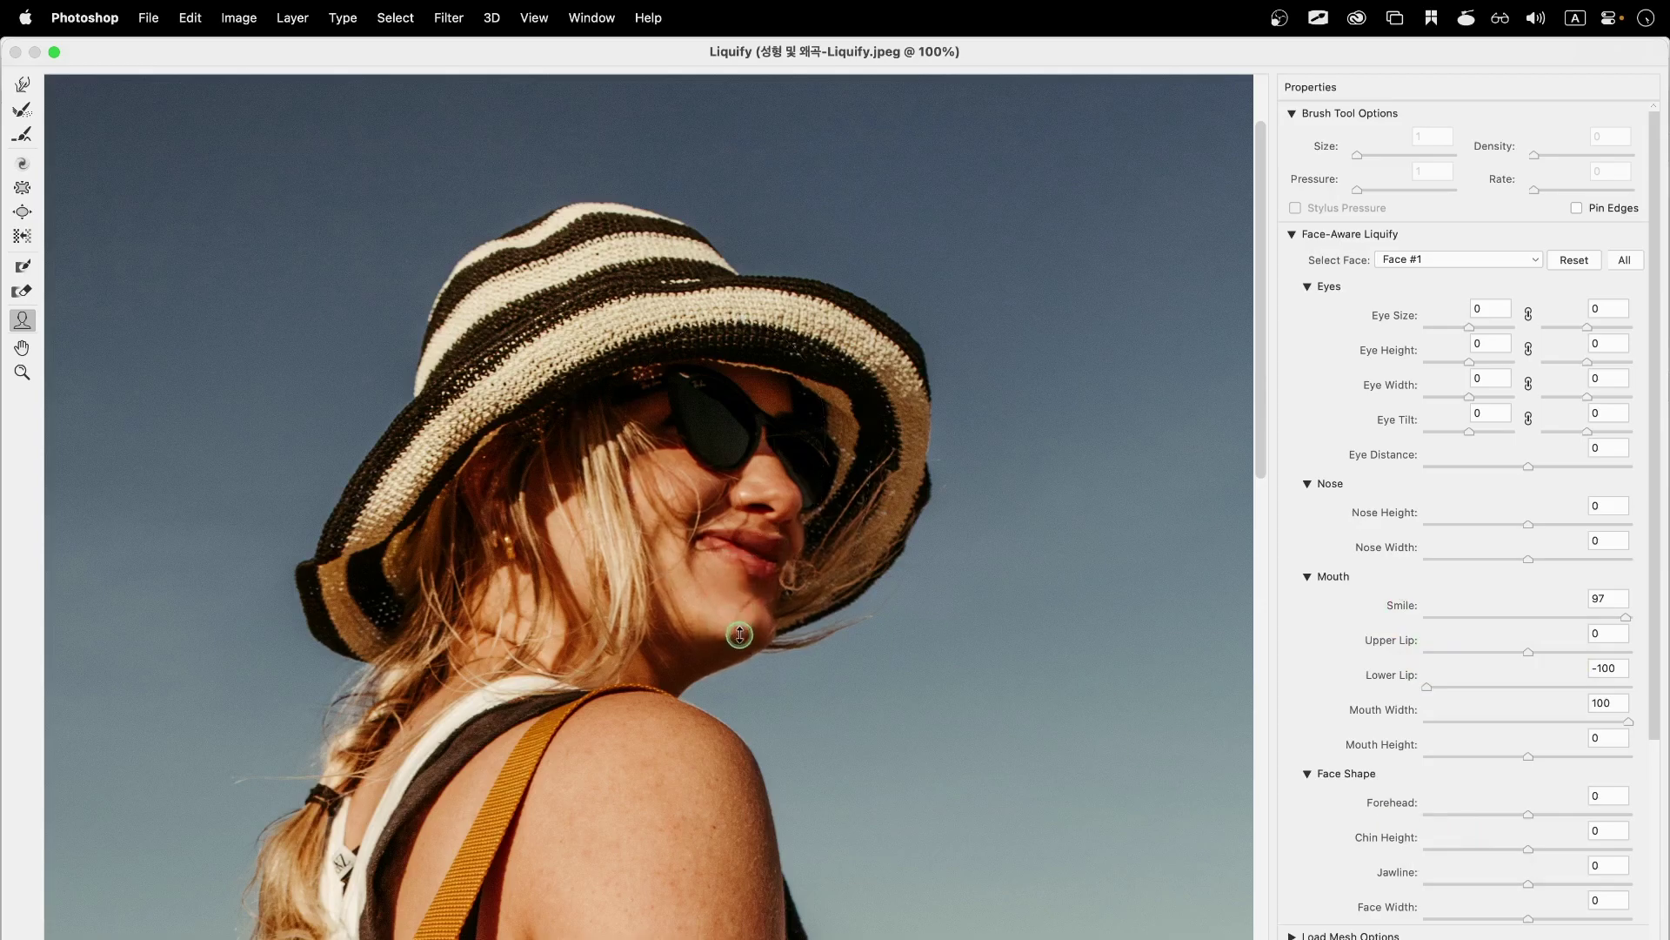
{"action": "left_click_drag", "start_coordinate": [736, 620], "coordinate": [734, 608]}
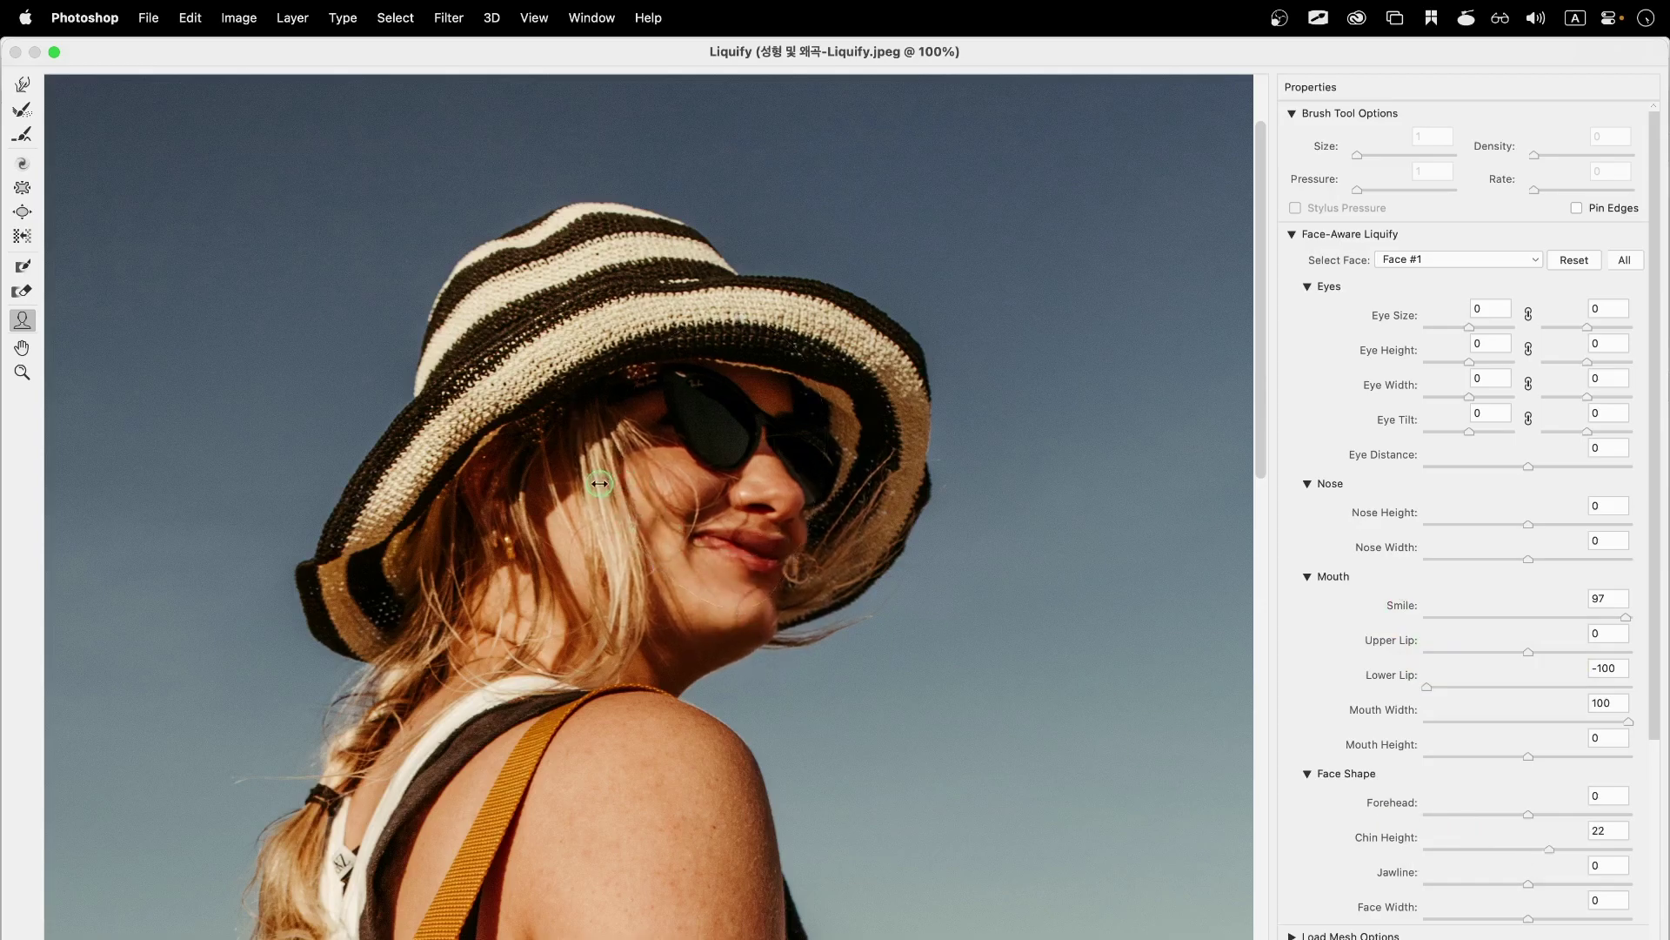
{"action": "left_click_drag", "start_coordinate": [636, 482], "coordinate": [613, 484]}
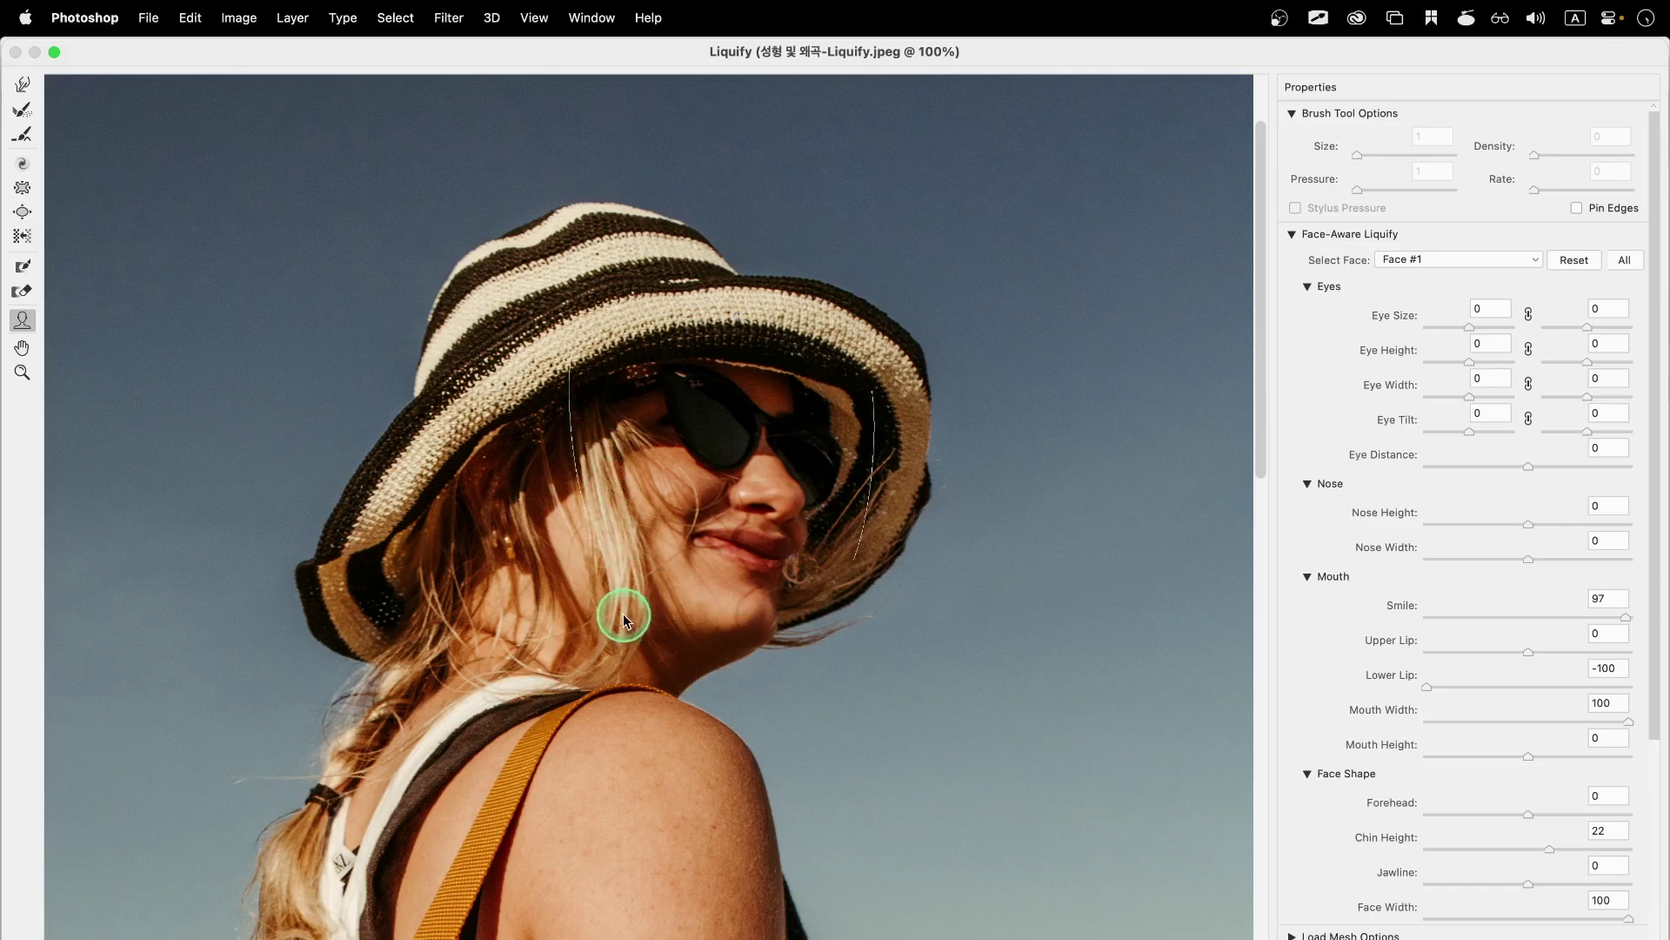
Step: Set up the Forward Warp tool with brush size 250, pressure 40 and density 30 for reshaping the body
{"action": "scroll", "coordinate": [593, 656], "scroll_direction": "down", "scroll_amount": 15}
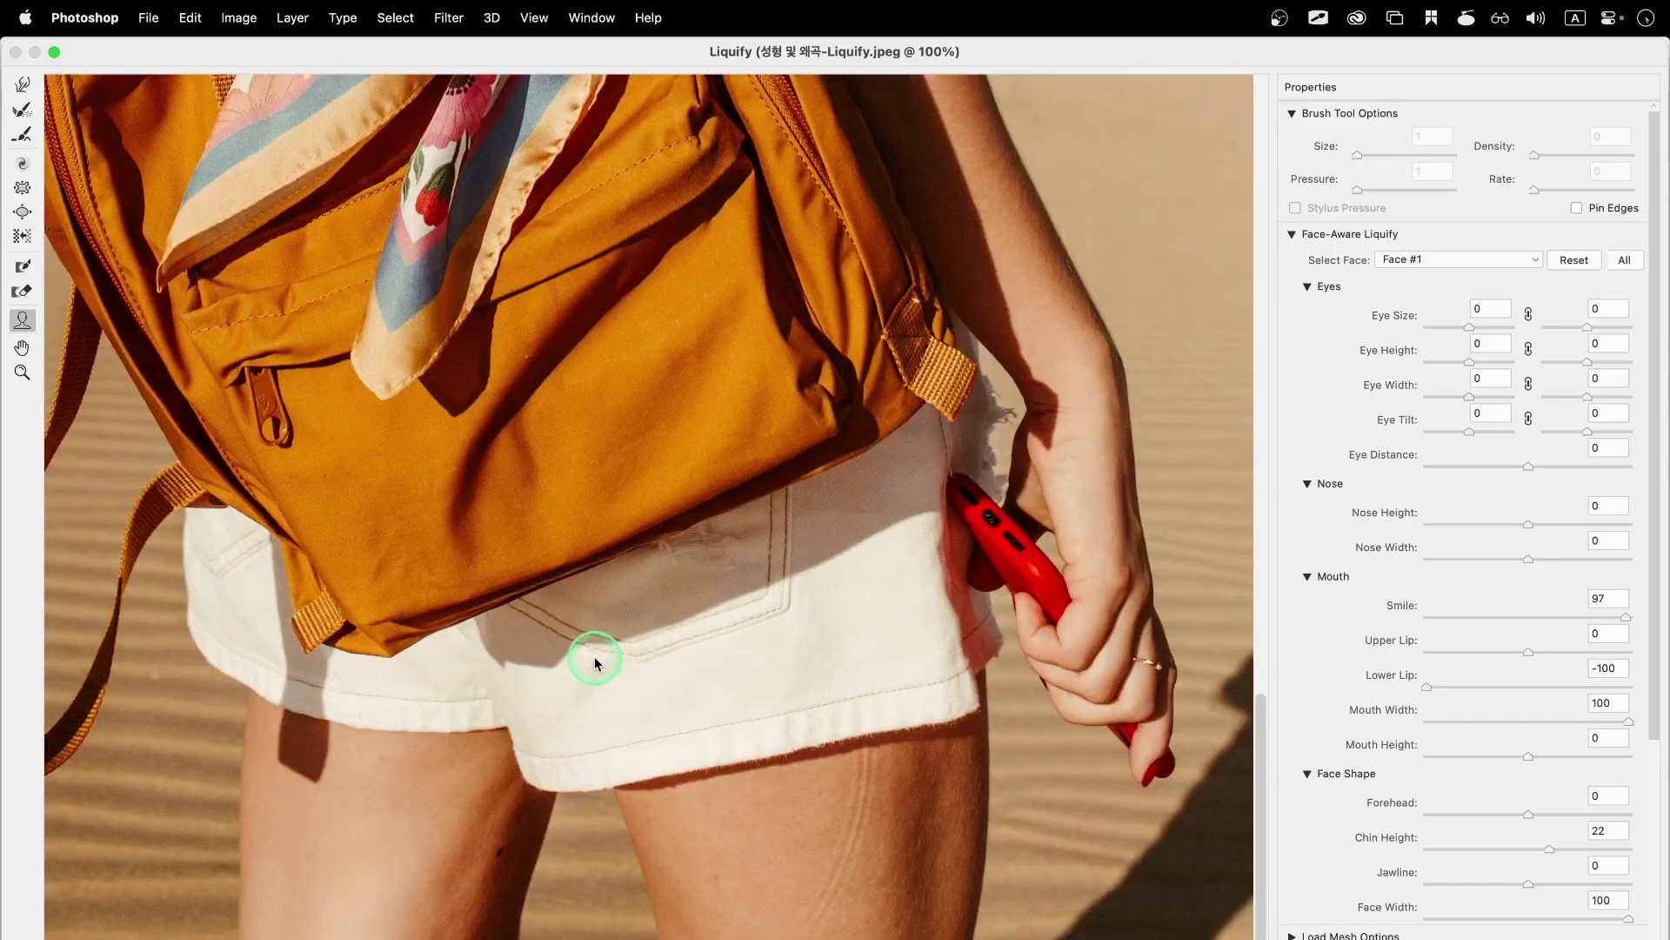
{"action": "left_click", "coordinate": [21, 372]}
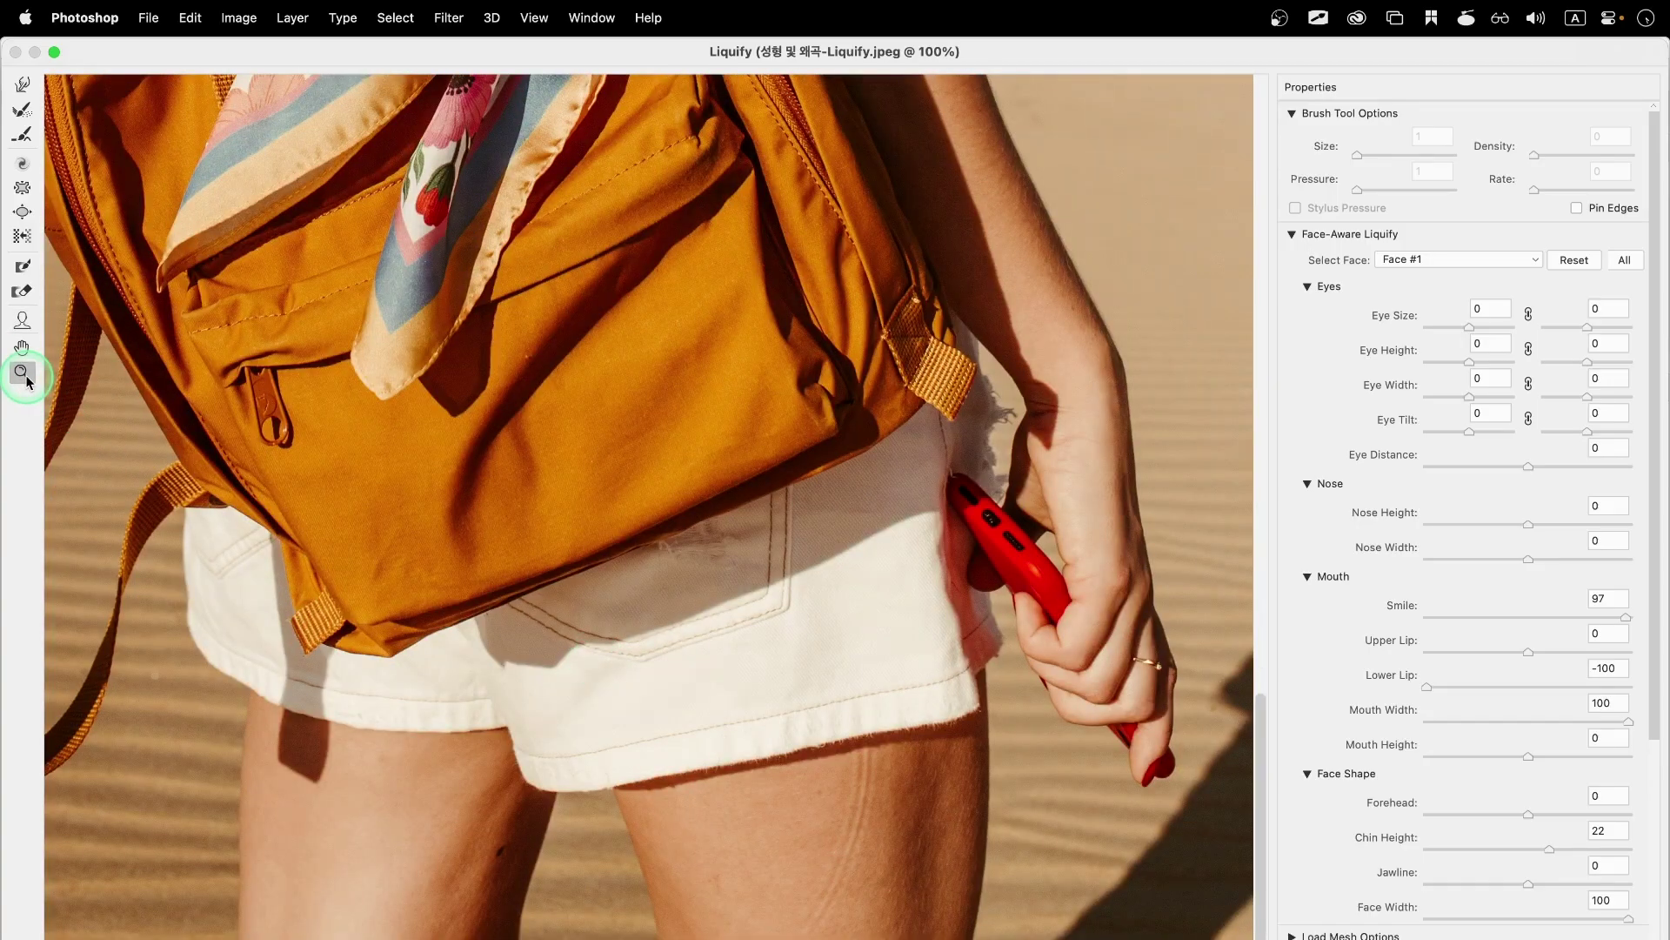
{"action": "left_click", "coordinate": [481, 451], "text": "alt"}
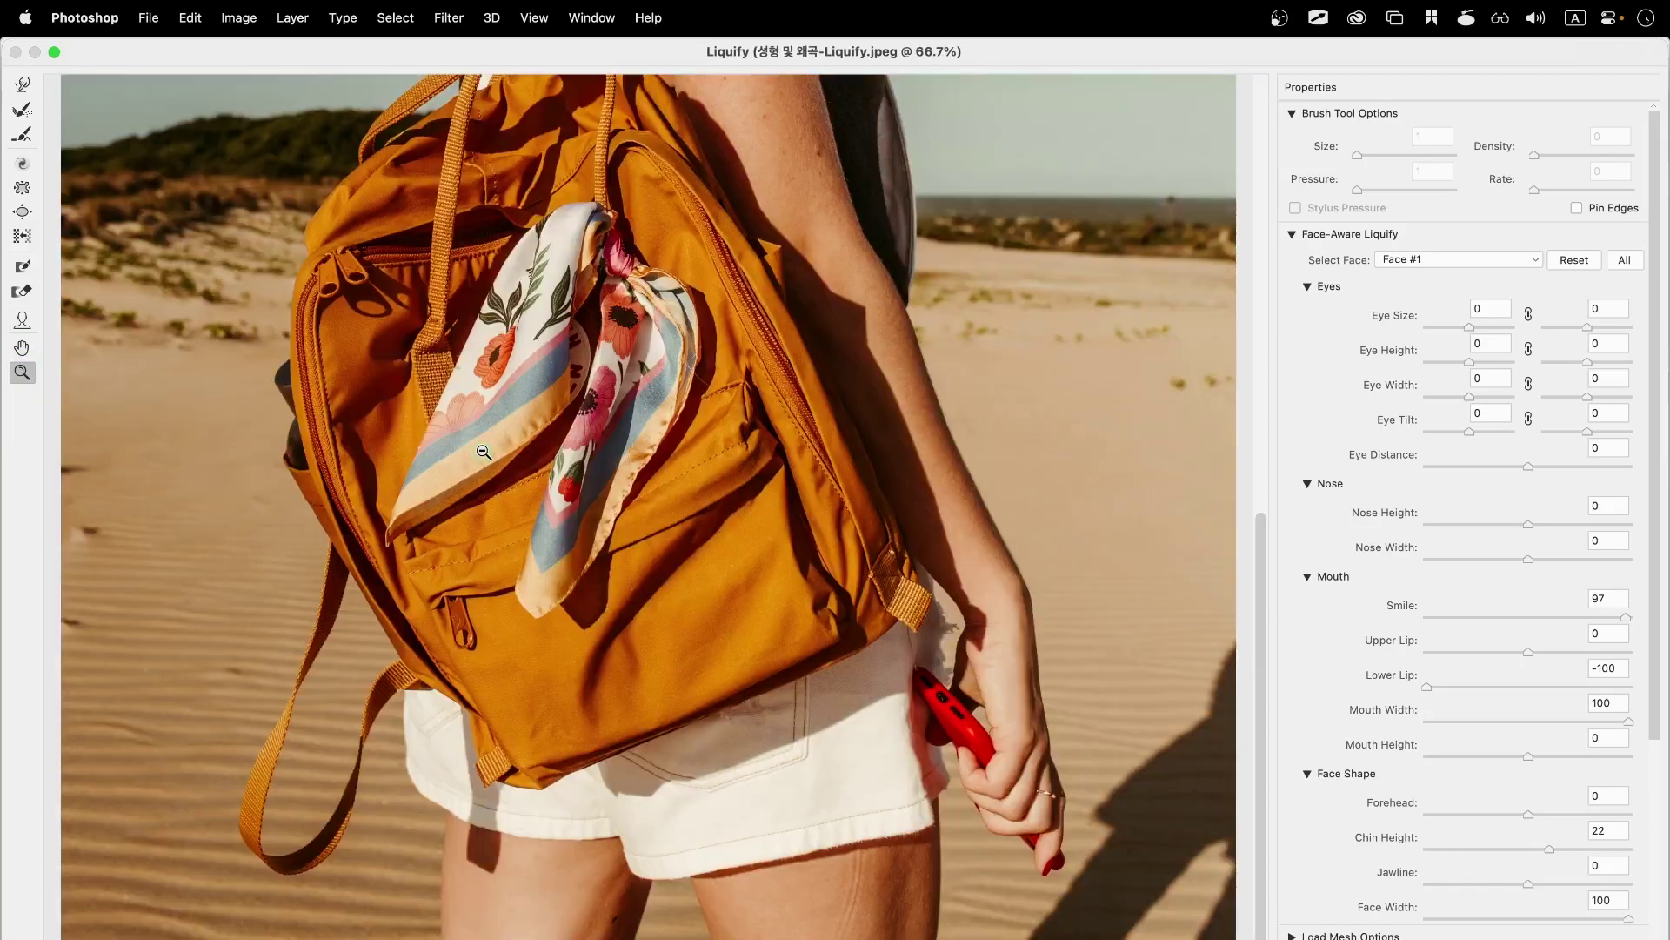
{"action": "left_click", "coordinate": [482, 451], "text": "alt"}
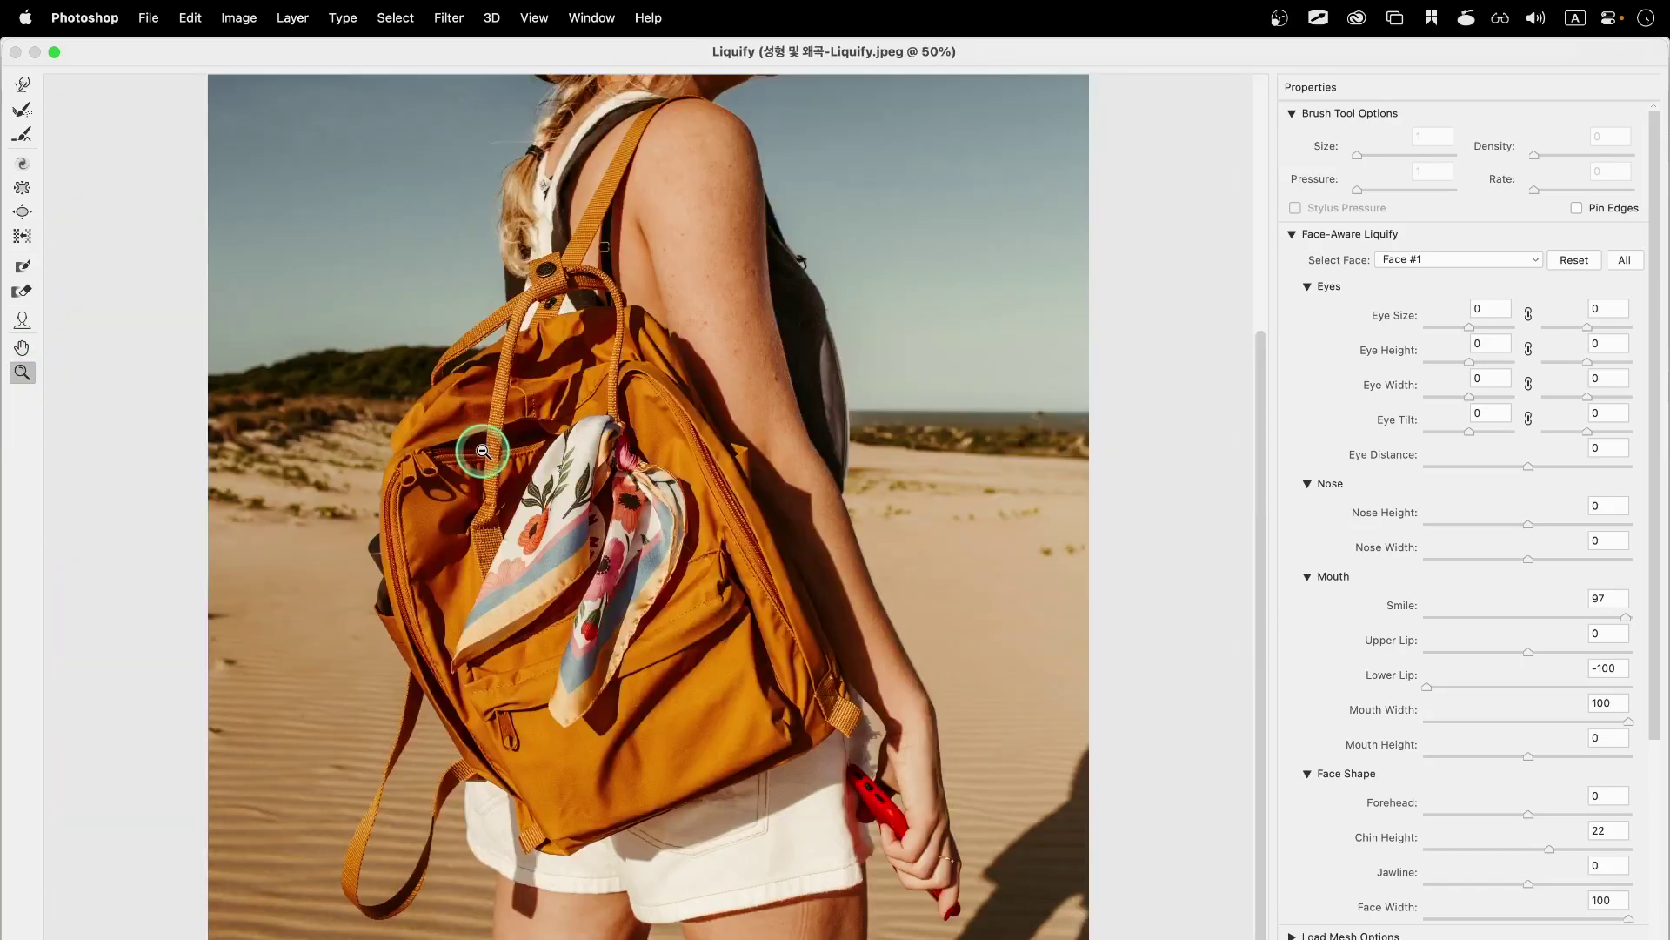
{"action": "left_click", "coordinate": [24, 85]}
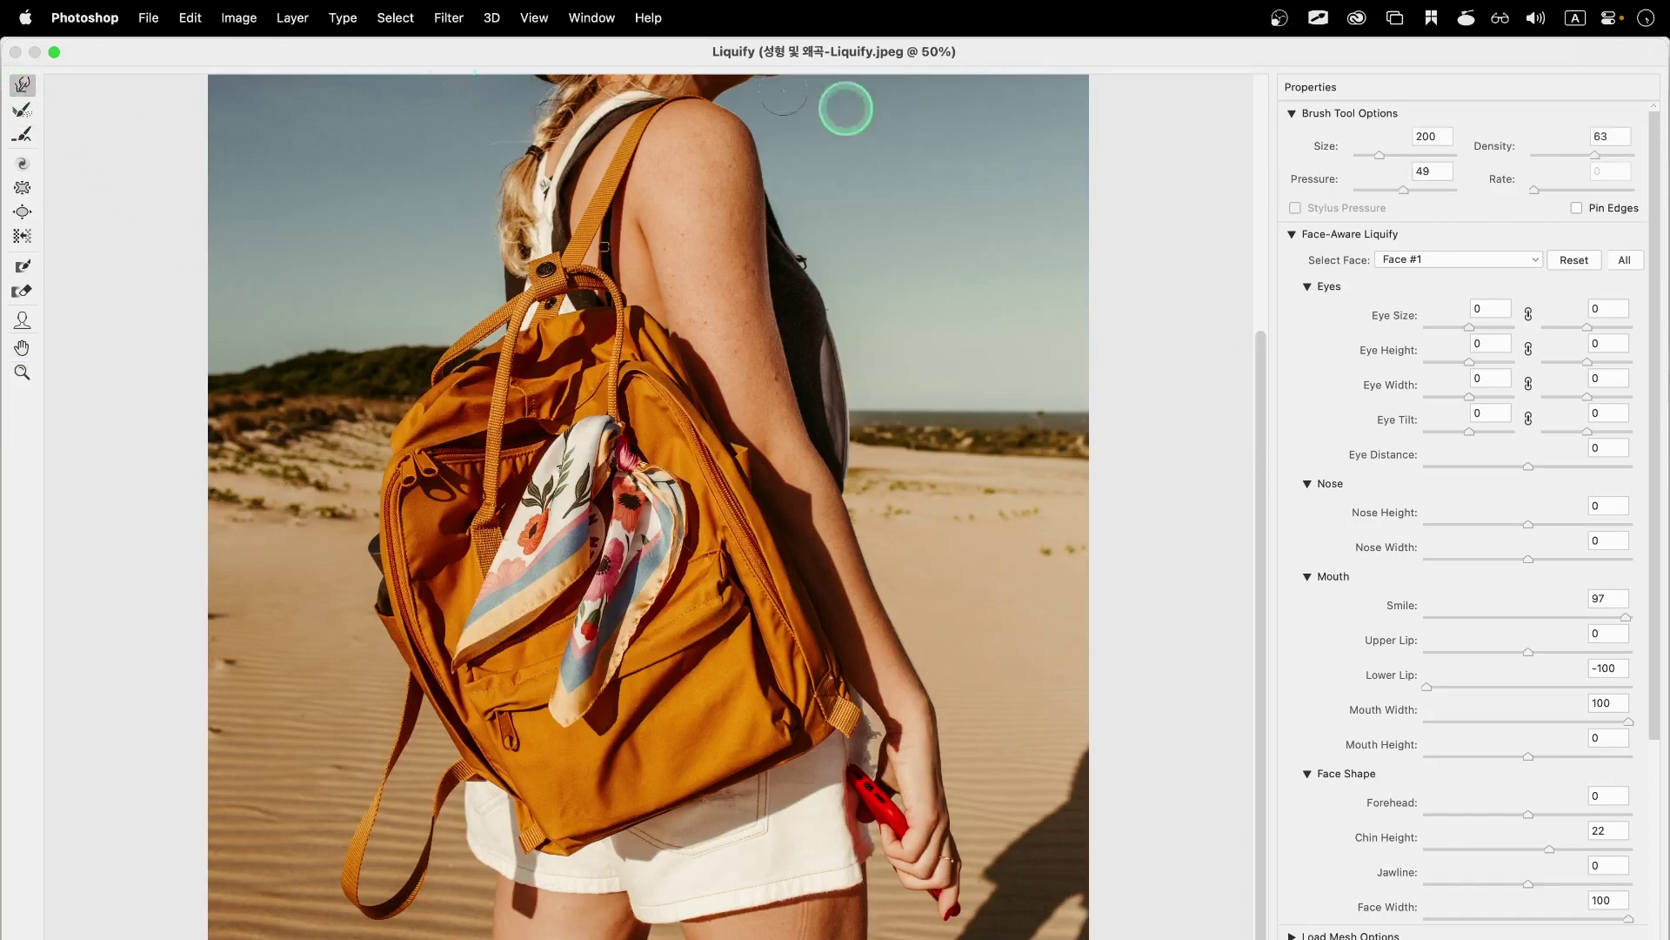
{"action": "left_click", "coordinate": [1420, 179]}
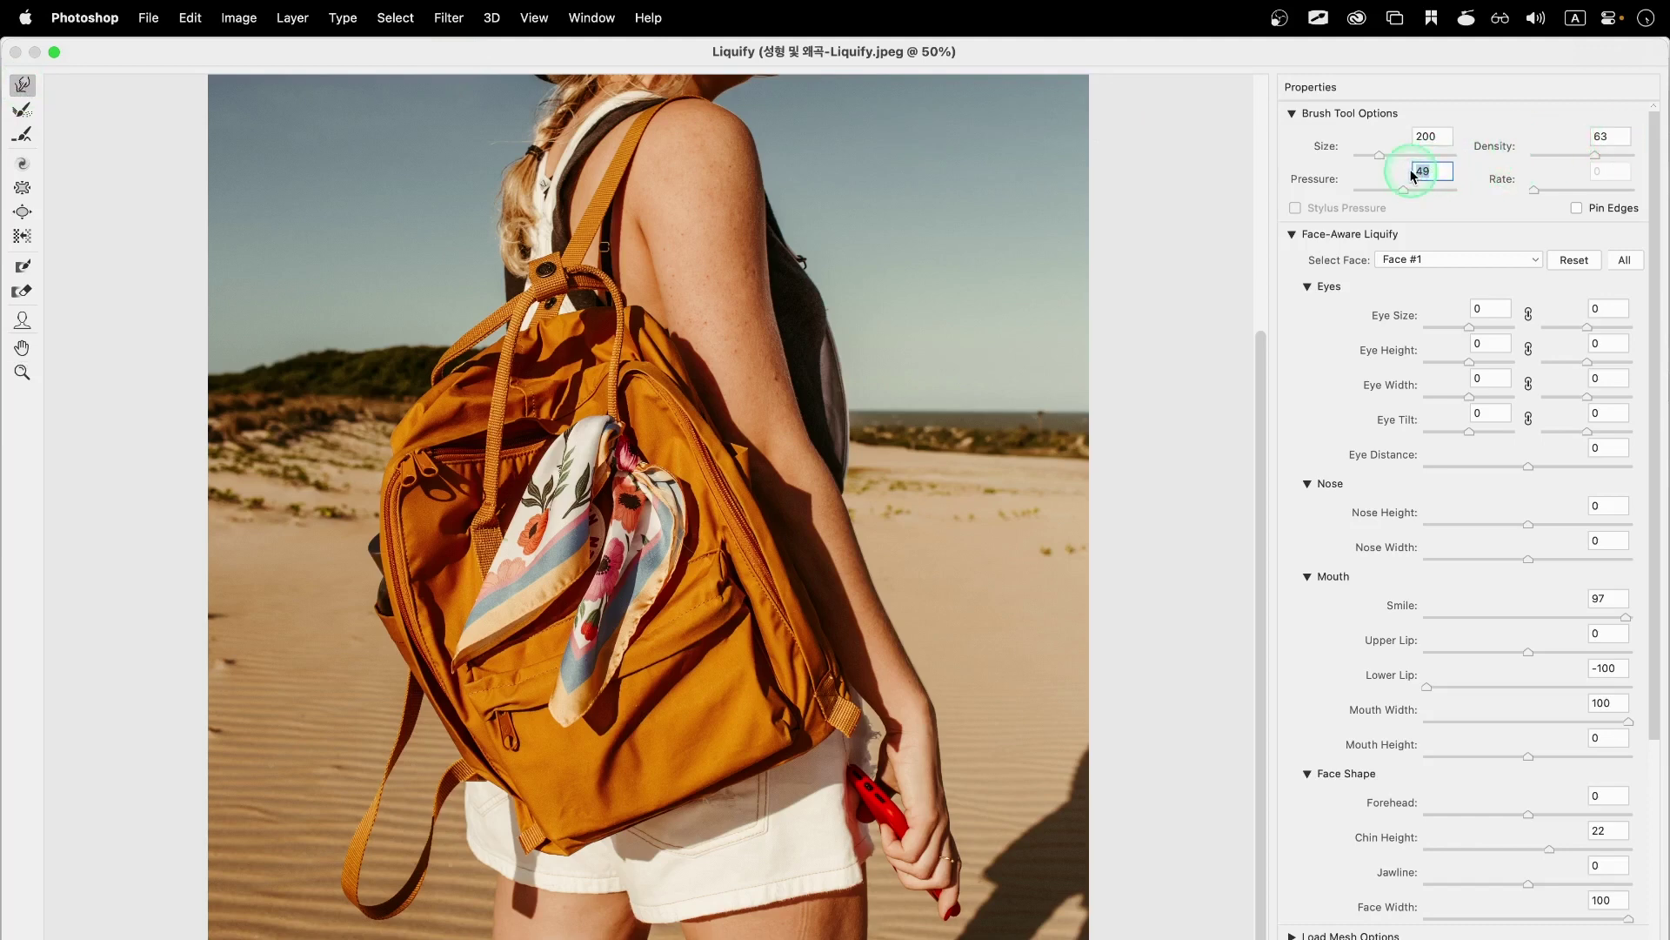
{"action": "left_click", "coordinate": [1603, 137]}
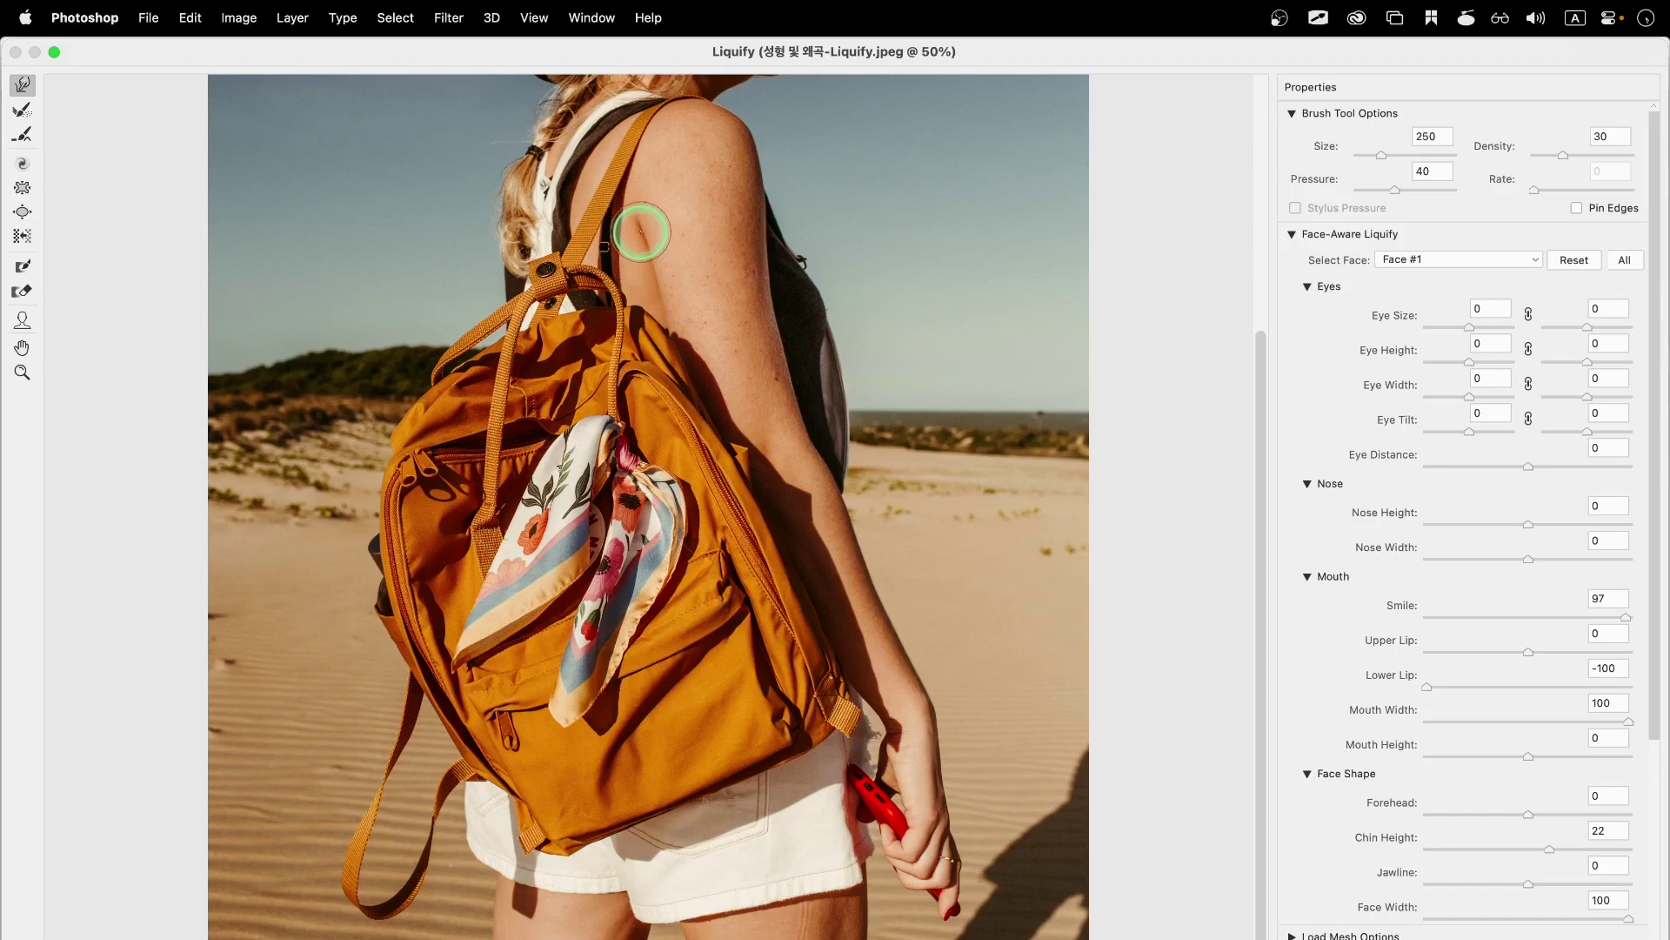
Step: Reshape the woman's shoulder and upper arm with Forward Warp strokes, enlarging the brush to size 700
{"action": "left_click_drag", "start_coordinate": [645, 234], "coordinate": [648, 210]}
{"action": "mouse_move", "coordinate": [647, 283]}
{"action": "left_mouse_down"}
{"action": "mouse_move", "coordinate": [647, 192]}
{"action": "mouse_move", "coordinate": [647, 214]}
{"action": "mouse_move", "coordinate": [647, 198]}
{"action": "mouse_move", "coordinate": [786, 224]}
{"action": "left_mouse_up"}
{"action": "key", "text": "bracketright"}
{"action": "key", "text": "bracketright"}
{"action": "key", "text": "bracketright"}
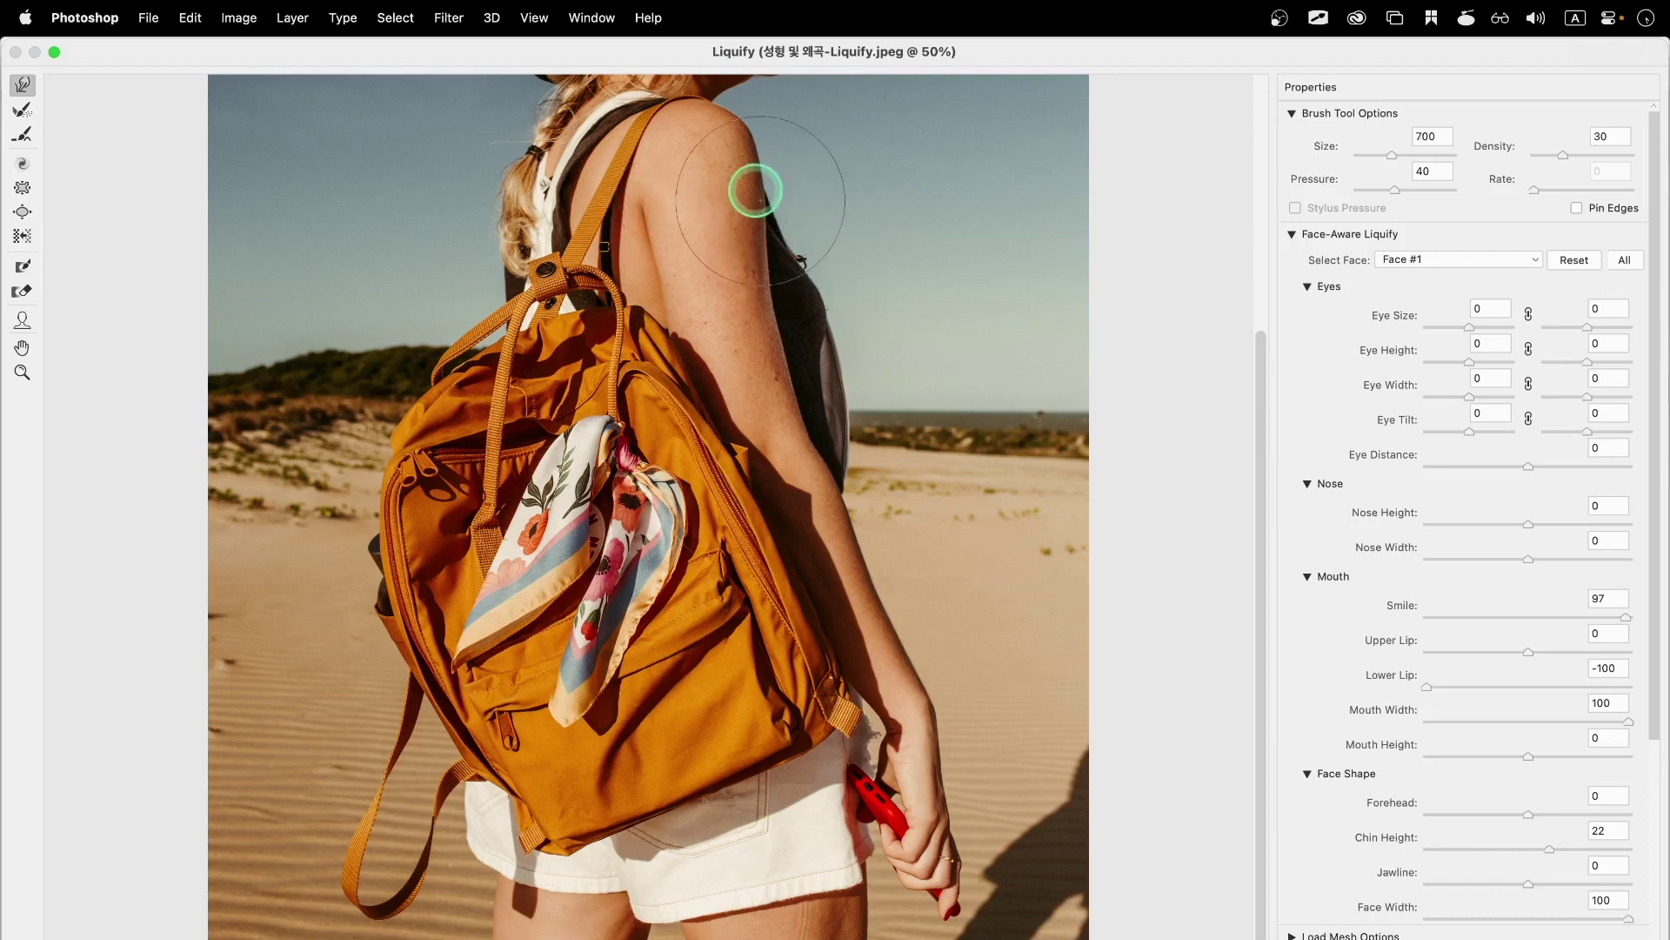
{"action": "mouse_move", "coordinate": [754, 182]}
{"action": "left_mouse_down"}
{"action": "mouse_move", "coordinate": [778, 297]}
{"action": "mouse_move", "coordinate": [766, 333]}
{"action": "mouse_move", "coordinate": [768, 369]}
{"action": "left_mouse_up"}
Step: Compare the original and the liquified image by switching the preview off and on several times
{"action": "left_click", "coordinate": [1446, 869]}
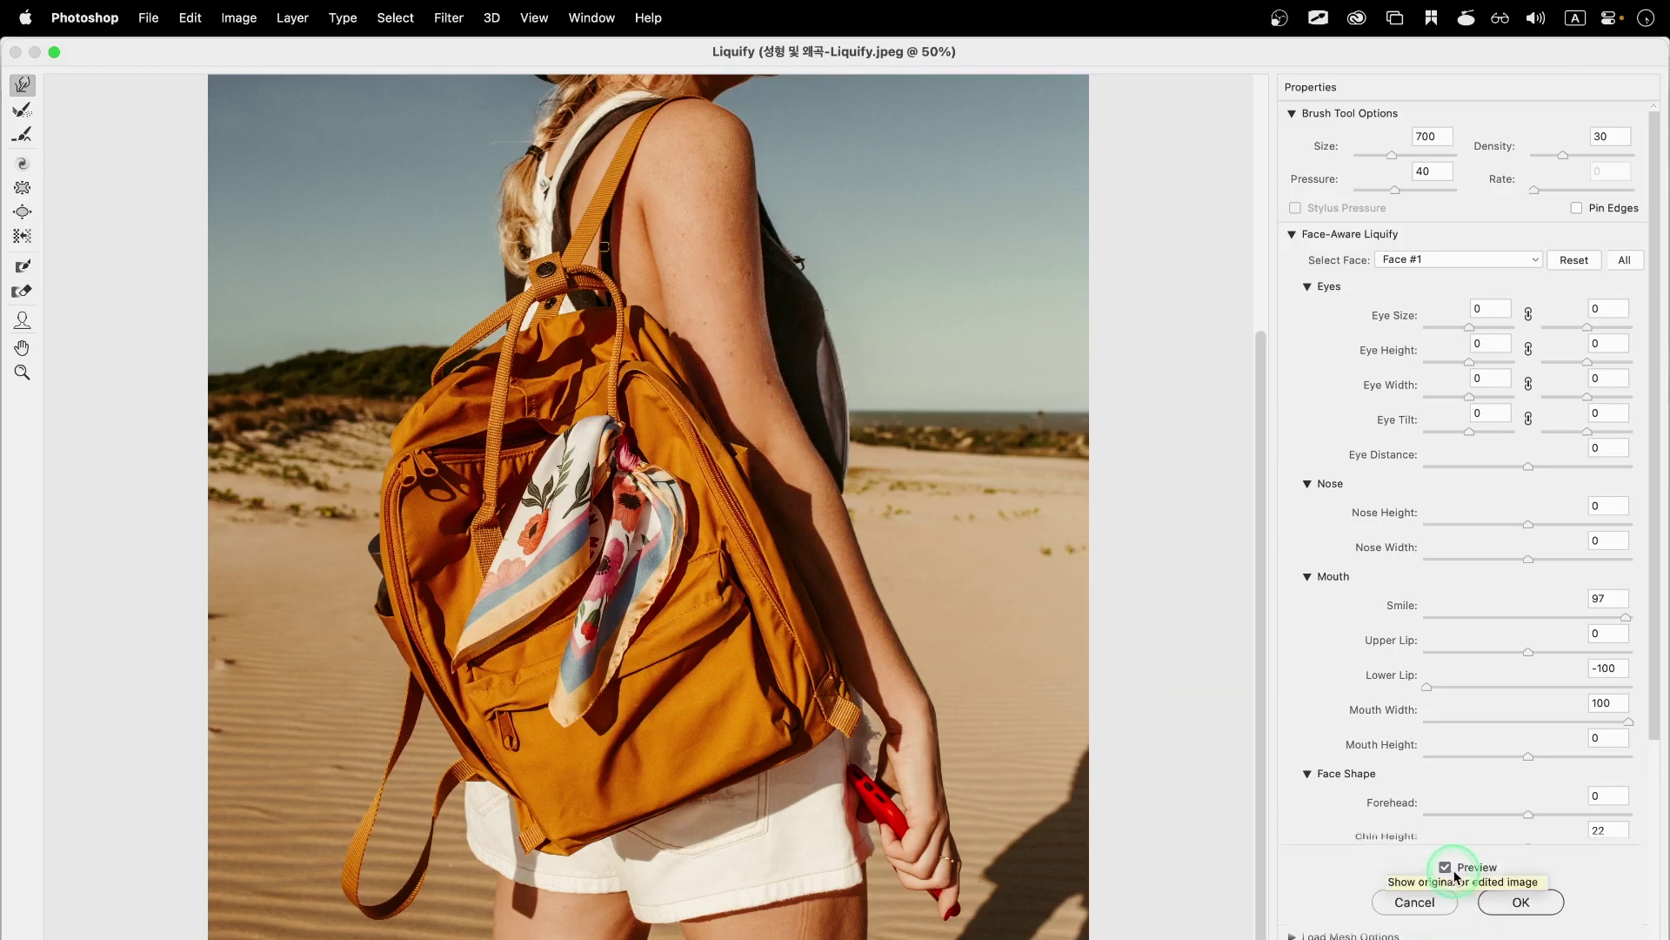
{"action": "left_click", "coordinate": [1446, 868]}
{"action": "left_click", "coordinate": [1447, 870]}
{"action": "left_click", "coordinate": [1446, 868]}
{"action": "left_click", "coordinate": [1446, 868]}
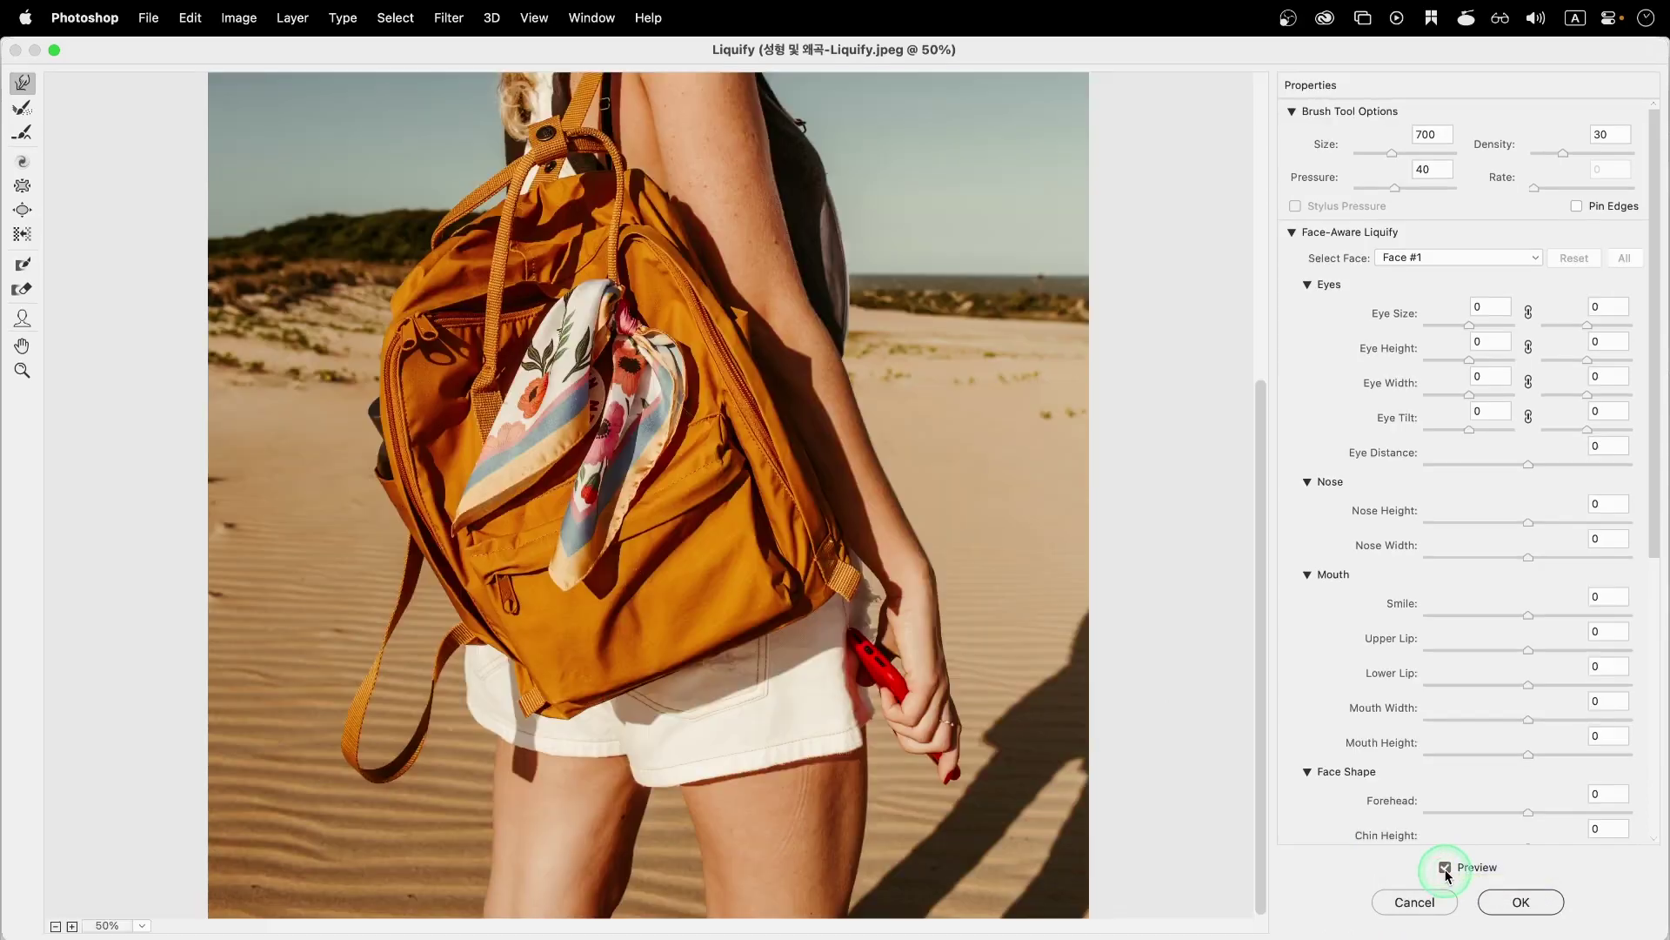
Step: Try to push the inner thigh contour below the shorts with Forward Warp, and undo the strokes
{"action": "mouse_move", "coordinate": [681, 824]}
{"action": "left_mouse_down"}
{"action": "mouse_move", "coordinate": [669, 860]}
{"action": "mouse_move", "coordinate": [684, 818]}
{"action": "mouse_move", "coordinate": [662, 813]}
{"action": "mouse_move", "coordinate": [678, 811]}
{"action": "mouse_move", "coordinate": [633, 821]}
{"action": "mouse_move", "coordinate": [681, 824]}
{"action": "mouse_move", "coordinate": [642, 834]}
{"action": "mouse_move", "coordinate": [646, 810]}
{"action": "mouse_move", "coordinate": [708, 793]}
{"action": "mouse_move", "coordinate": [685, 824]}
{"action": "mouse_move", "coordinate": [707, 832]}
{"action": "mouse_move", "coordinate": [692, 862]}
{"action": "mouse_move", "coordinate": [714, 865]}
{"action": "mouse_move", "coordinate": [619, 856]}
{"action": "mouse_move", "coordinate": [627, 821]}
{"action": "left_mouse_up"}
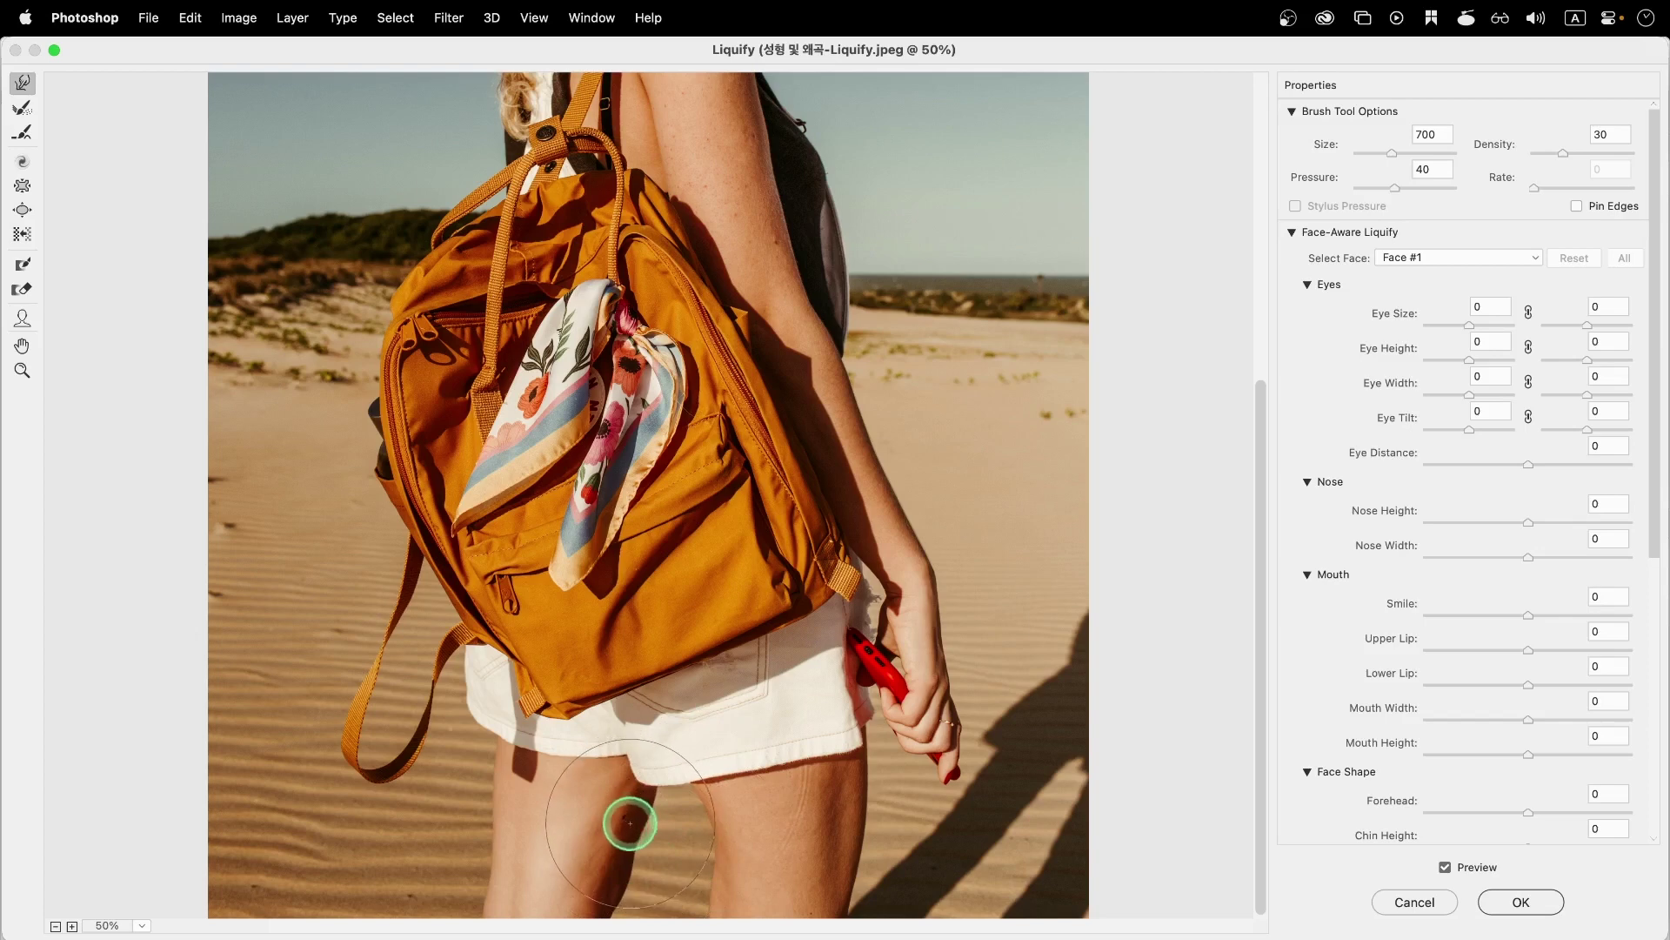
{"action": "key", "text": "super+z"}
{"action": "key", "text": "super+z"}
{"action": "key", "text": "super+z"}
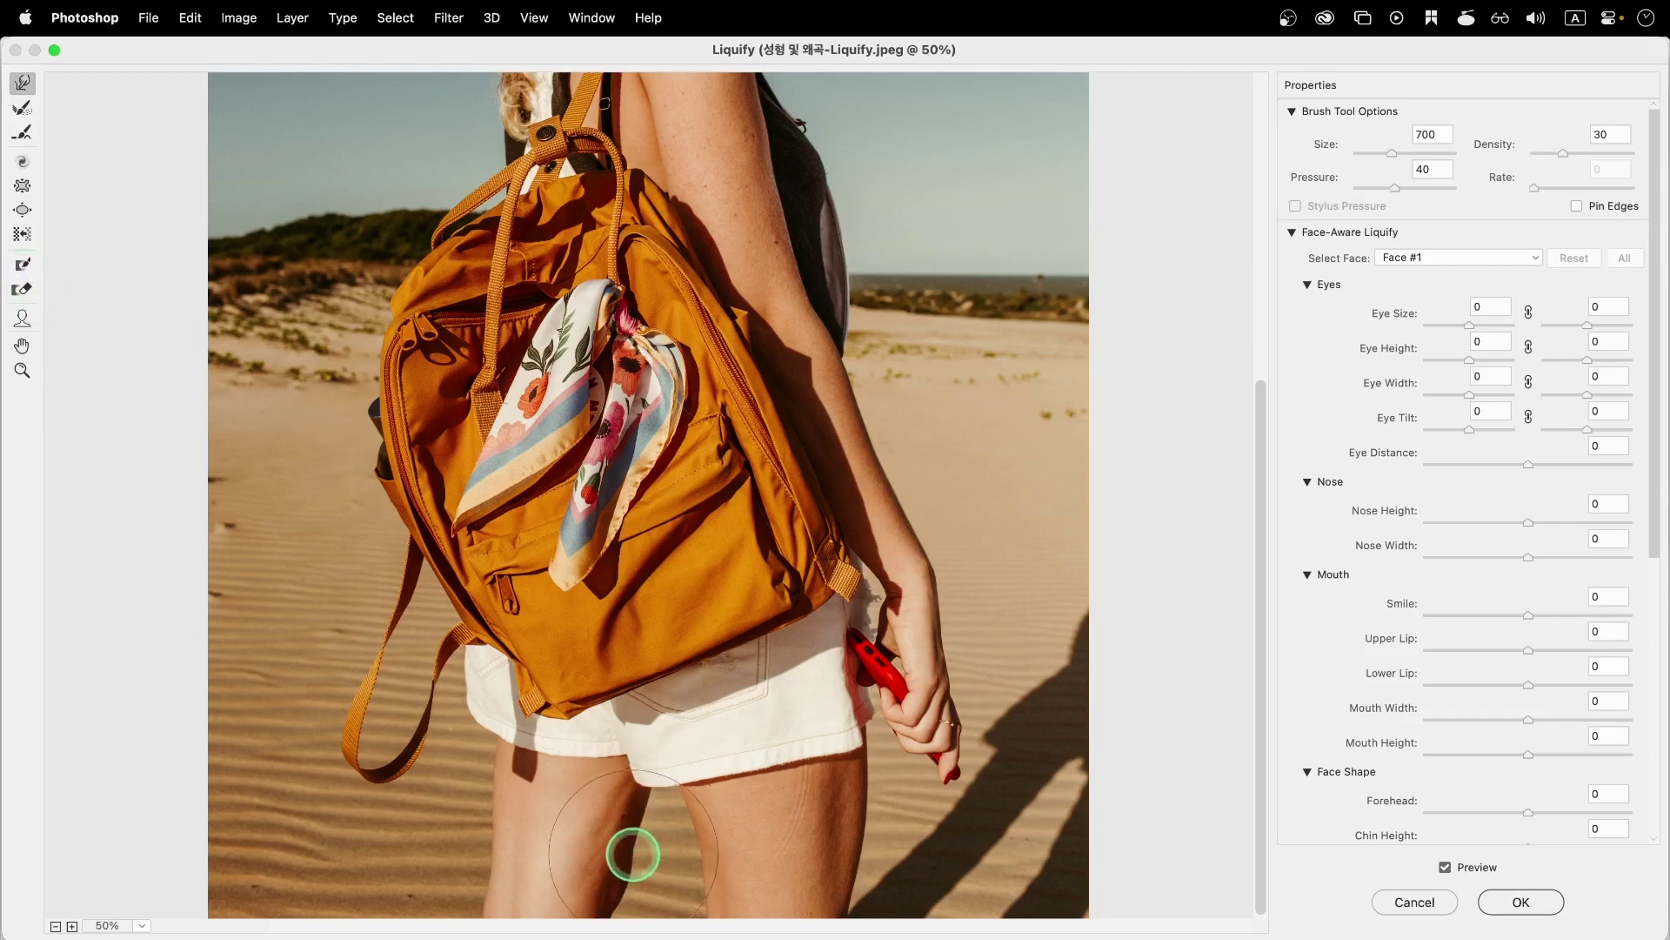
Step: Freeze the gap between the thighs and the hand beside the shorts with a size 300 Freeze Mask brush
{"action": "left_click", "coordinate": [24, 273]}
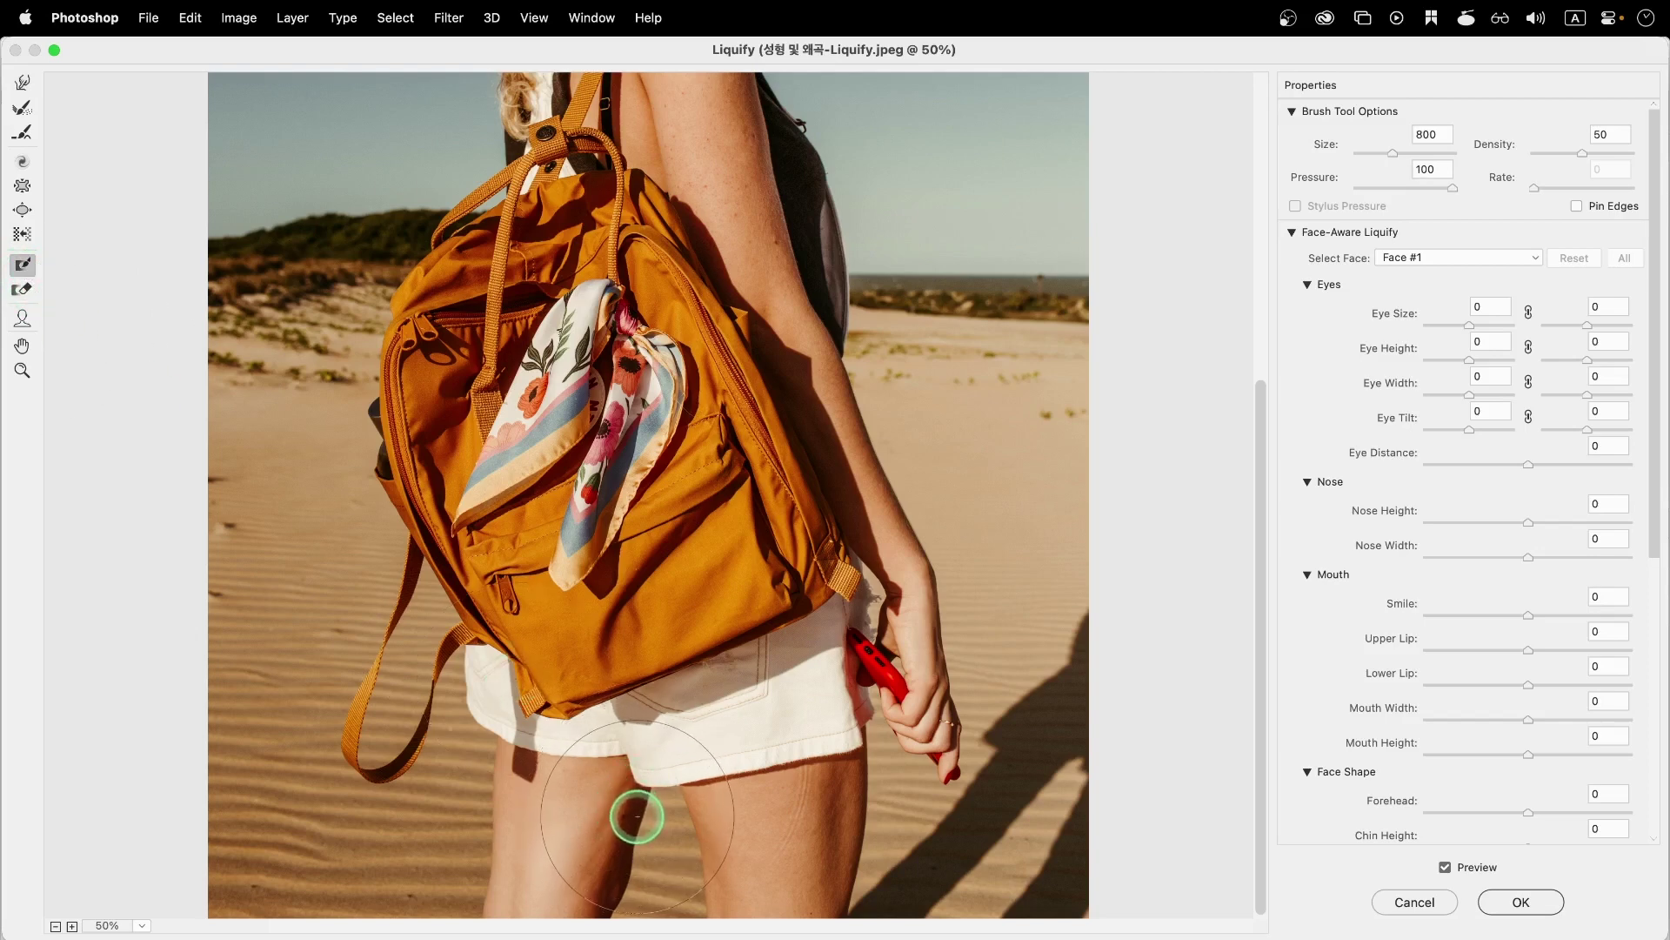
{"action": "key", "text": "bracketleft"}
{"action": "key", "text": "bracketleft"}
{"action": "key", "text": "bracketleft"}
{"action": "key", "text": "bracketleft"}
{"action": "key", "text": "bracketleft"}
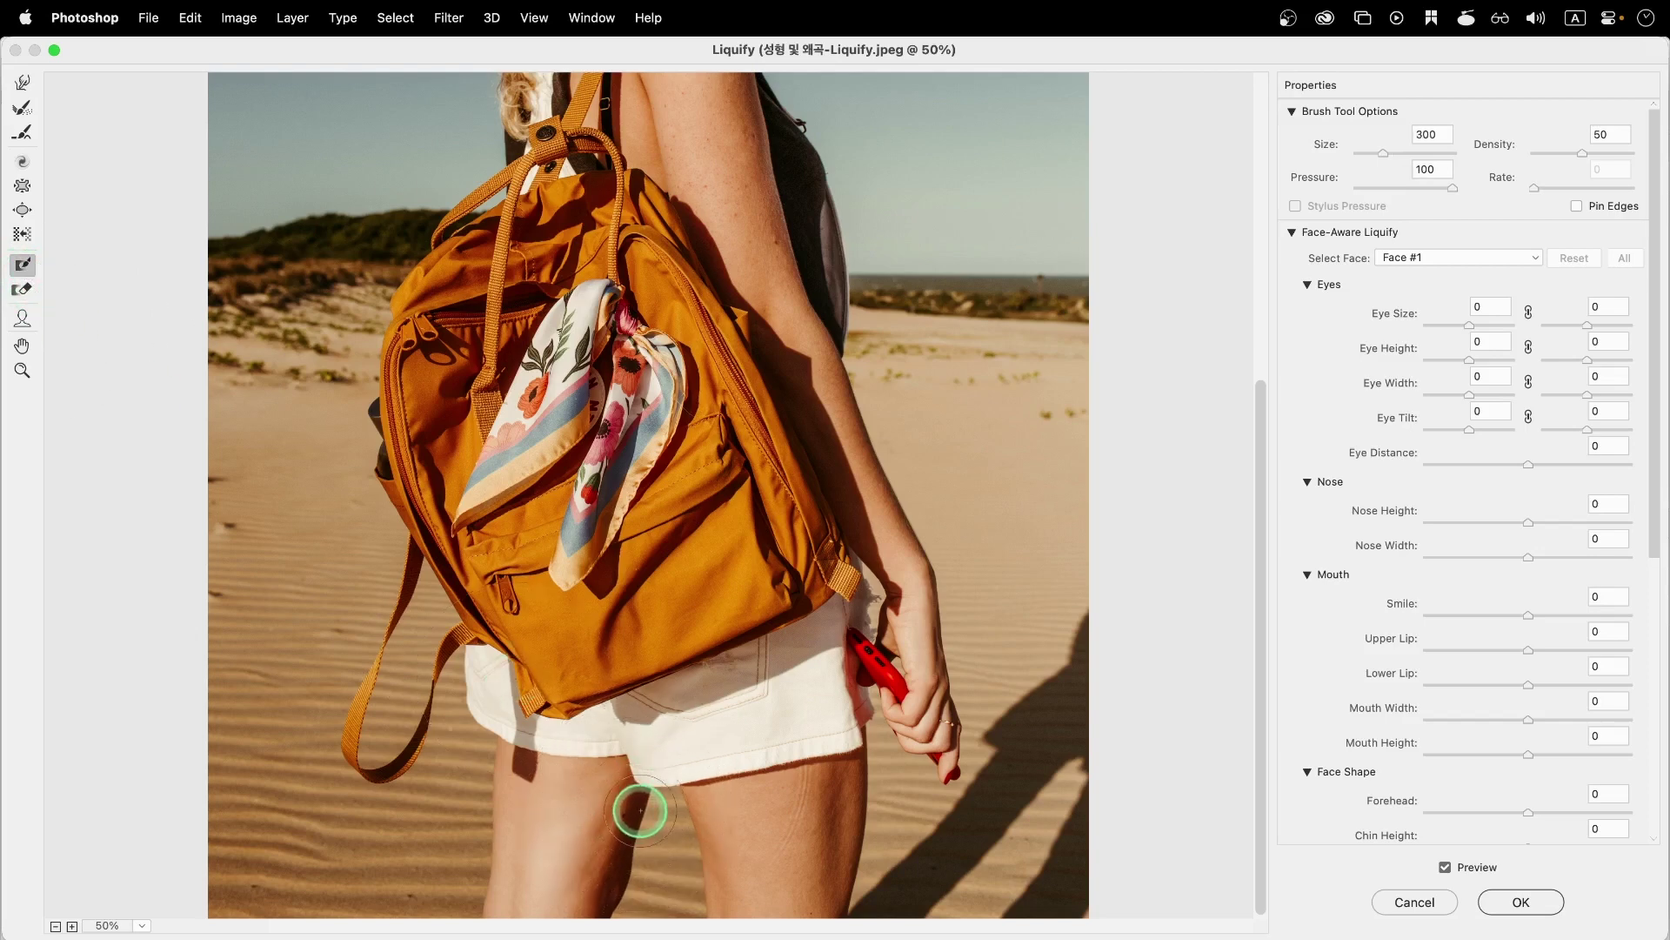
{"action": "mouse_move", "coordinate": [642, 807]}
{"action": "left_mouse_down"}
{"action": "mouse_move", "coordinate": [654, 788]}
{"action": "mouse_move", "coordinate": [601, 894]}
{"action": "left_mouse_up"}
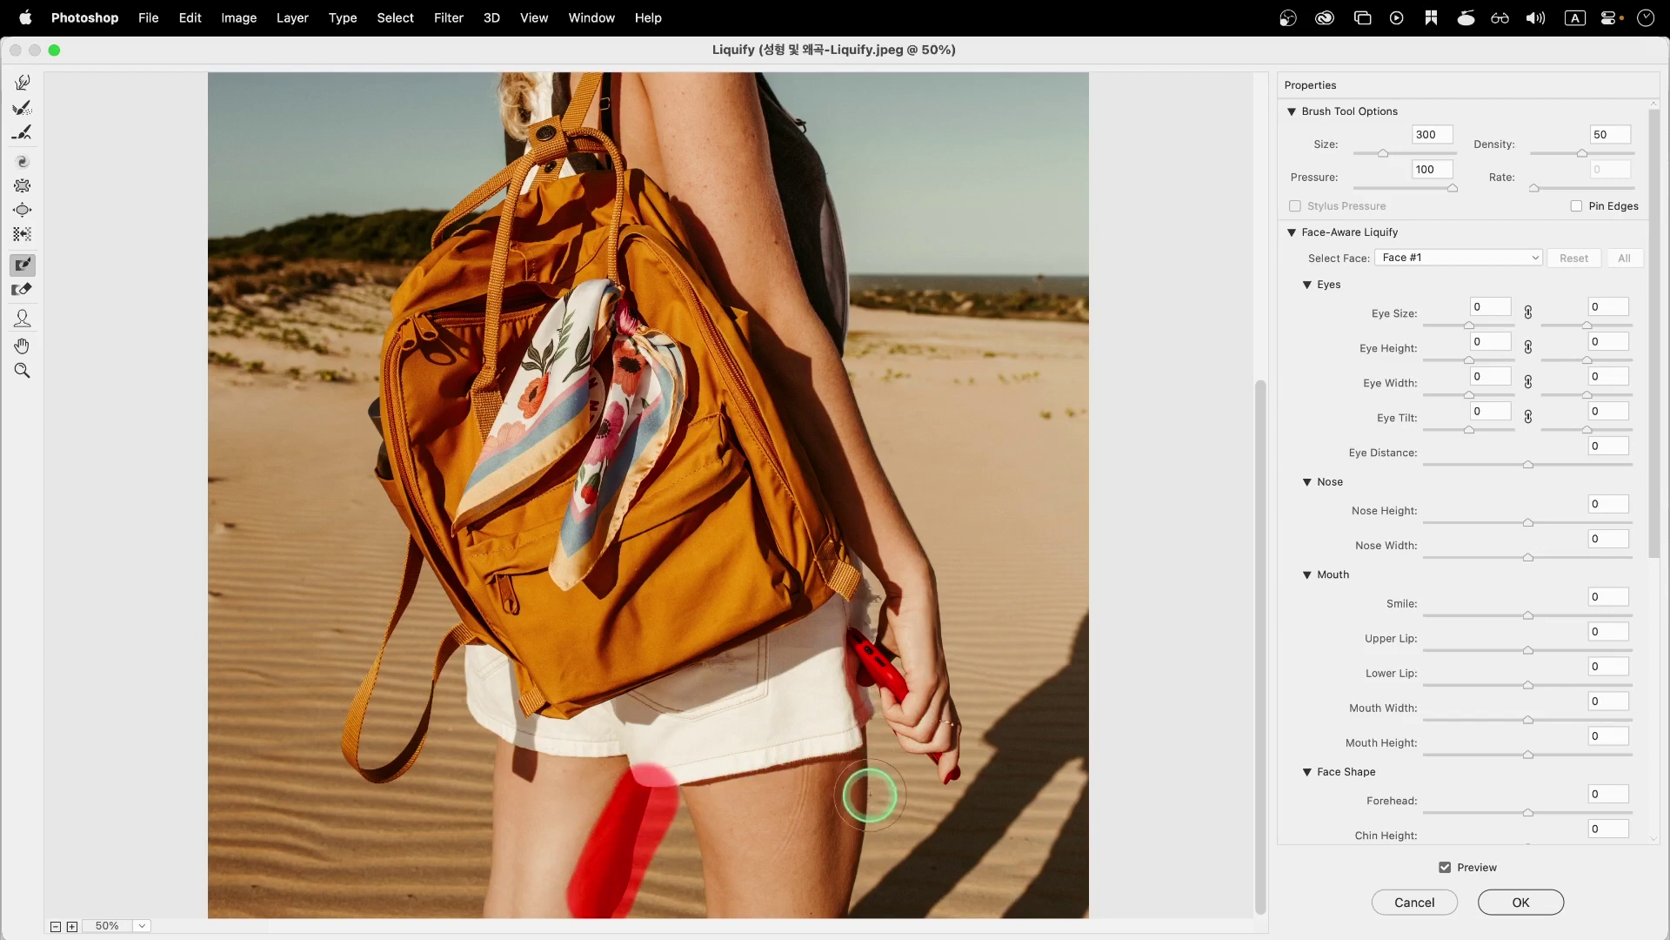
{"action": "mouse_move", "coordinate": [879, 671]}
{"action": "left_mouse_down"}
{"action": "mouse_move", "coordinate": [876, 641]}
{"action": "mouse_move", "coordinate": [949, 776]}
{"action": "mouse_move", "coordinate": [935, 672]}
{"action": "mouse_move", "coordinate": [888, 608]}
{"action": "left_mouse_up"}
{"action": "mouse_move", "coordinate": [672, 829]}
{"action": "left_mouse_down"}
{"action": "mouse_move", "coordinate": [656, 787]}
{"action": "mouse_move", "coordinate": [676, 796]}
{"action": "left_mouse_up"}
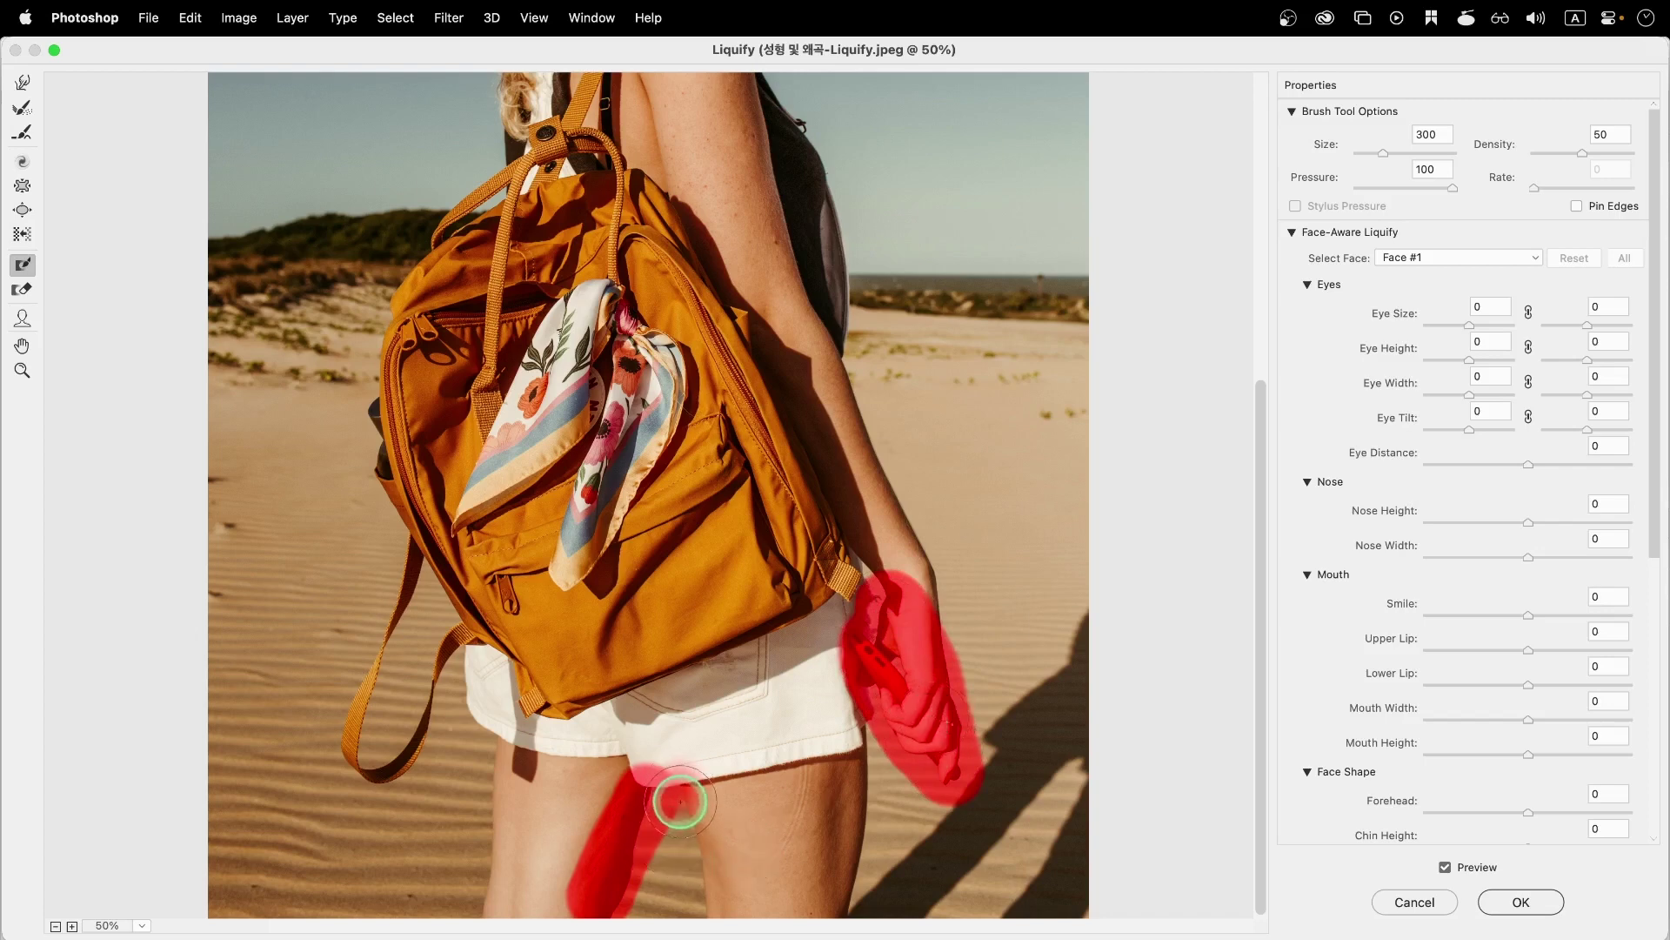
Step: Thaw the excess mask along the inner edge of the nearer thigh with a size 300 Thaw Mask brush
{"action": "left_click", "coordinate": [25, 294]}
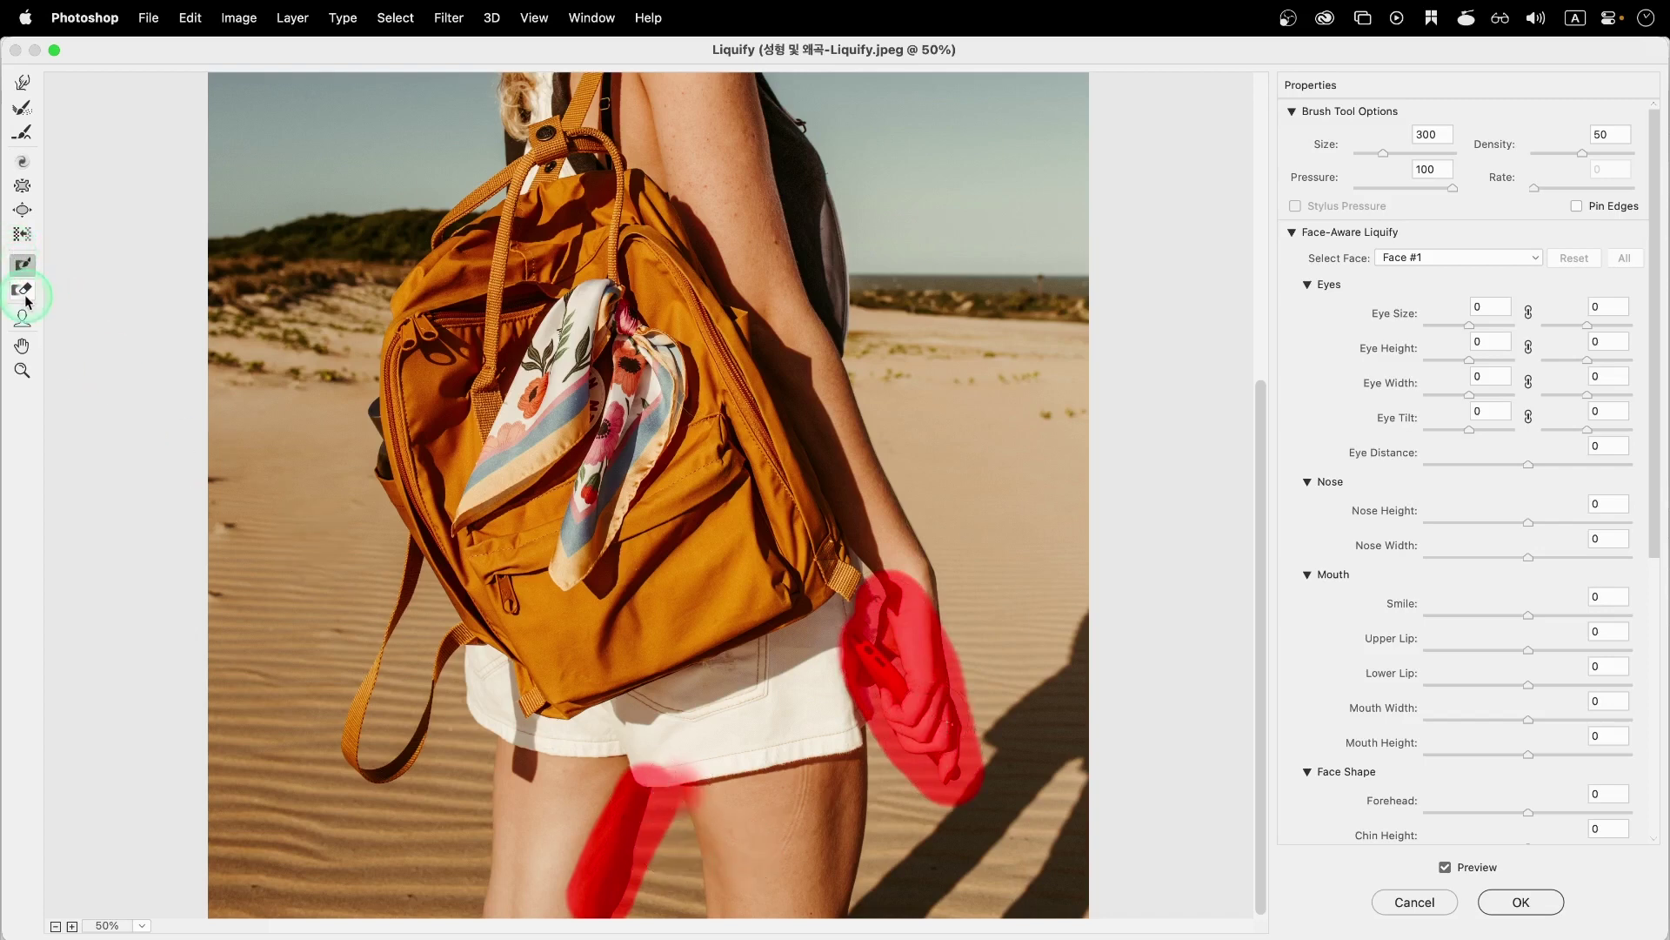
{"action": "left_click", "coordinate": [25, 294]}
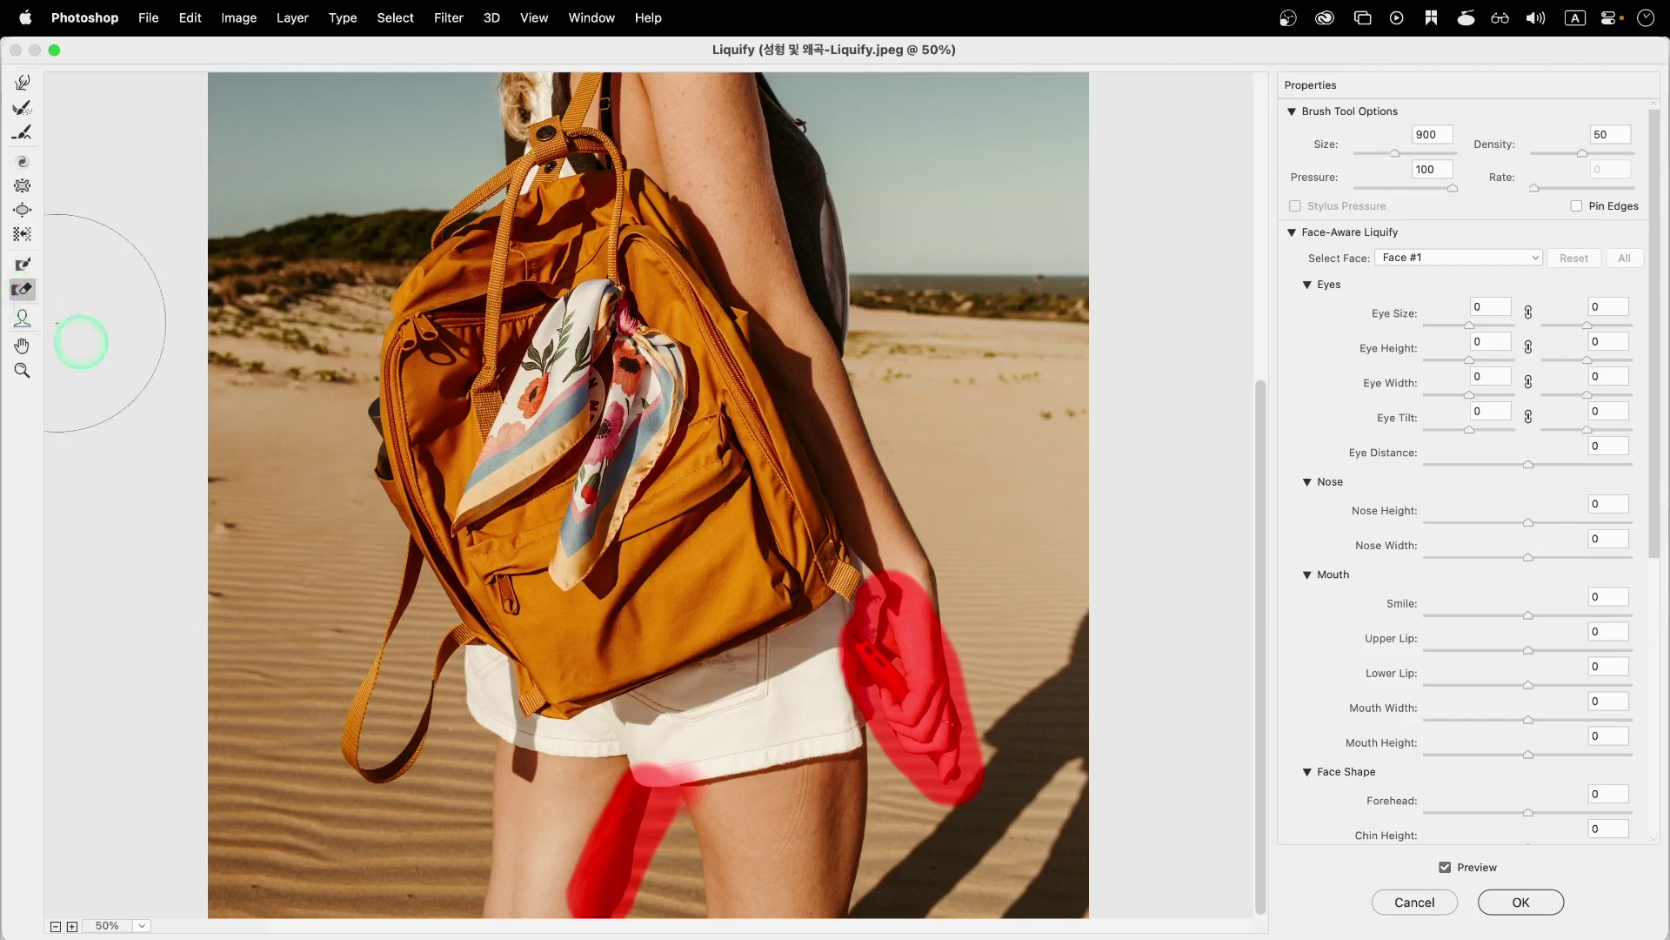
{"action": "key", "text": "bracketleft"}
{"action": "key", "text": "bracketleft"}
{"action": "key", "text": "bracketleft"}
{"action": "key", "text": "bracketleft"}
{"action": "key", "text": "bracketleft"}
{"action": "key", "text": "bracketleft"}
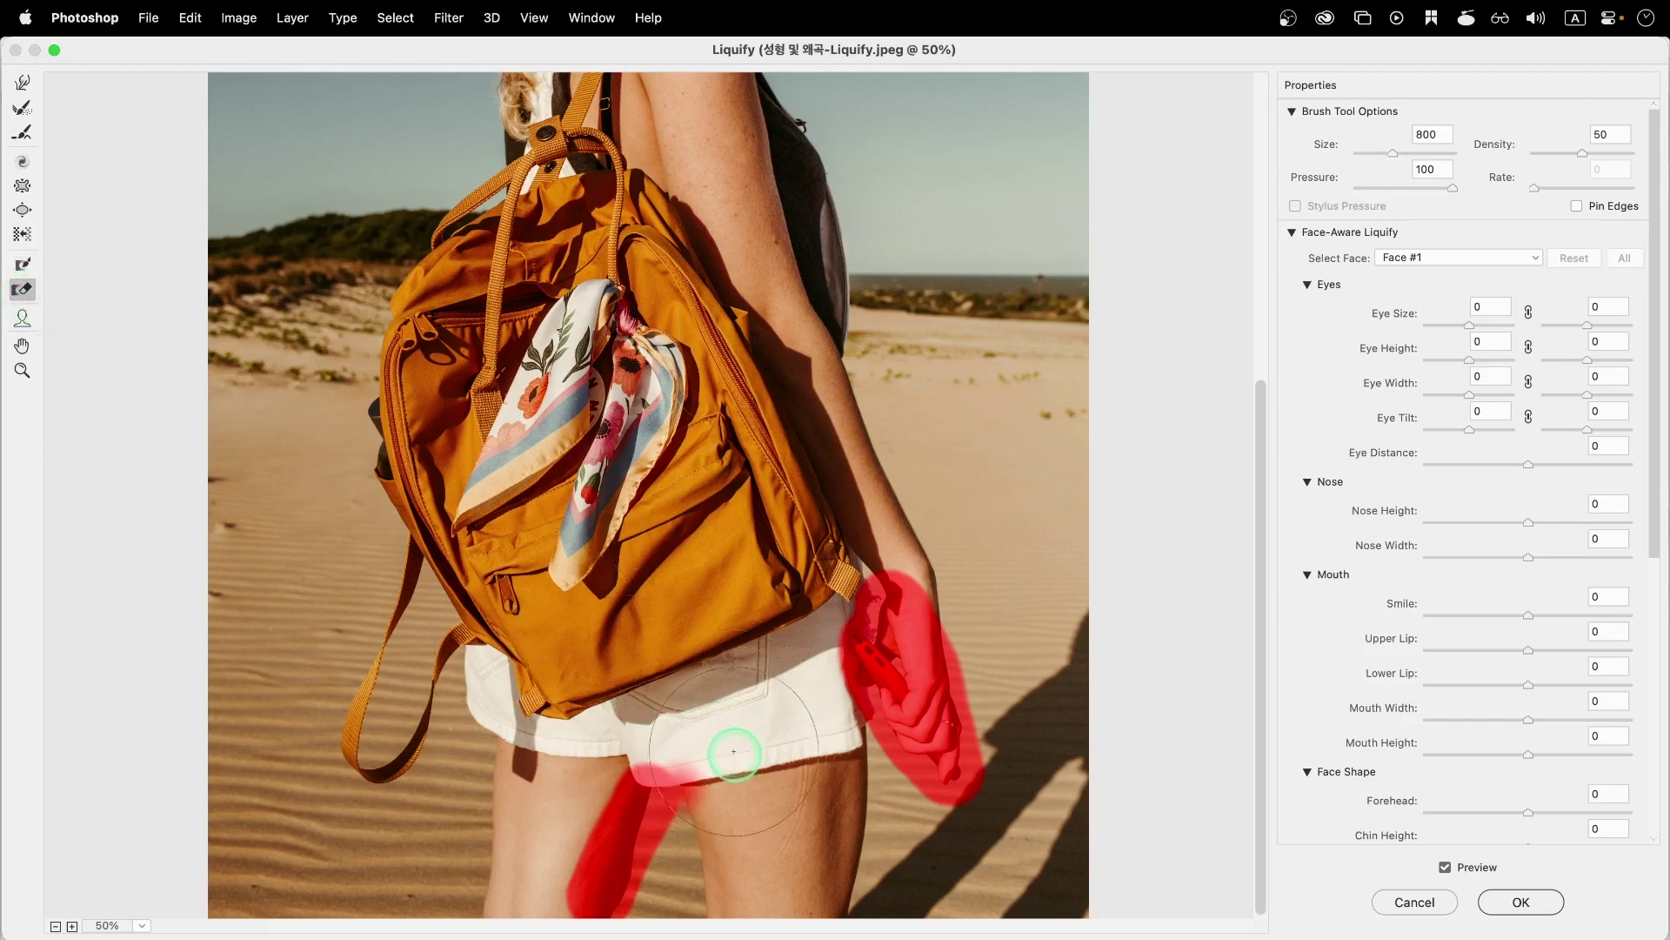
{"action": "mouse_move", "coordinate": [711, 792]}
{"action": "left_mouse_down"}
{"action": "mouse_move", "coordinate": [699, 760]}
{"action": "mouse_move", "coordinate": [682, 871]}
{"action": "left_mouse_up"}
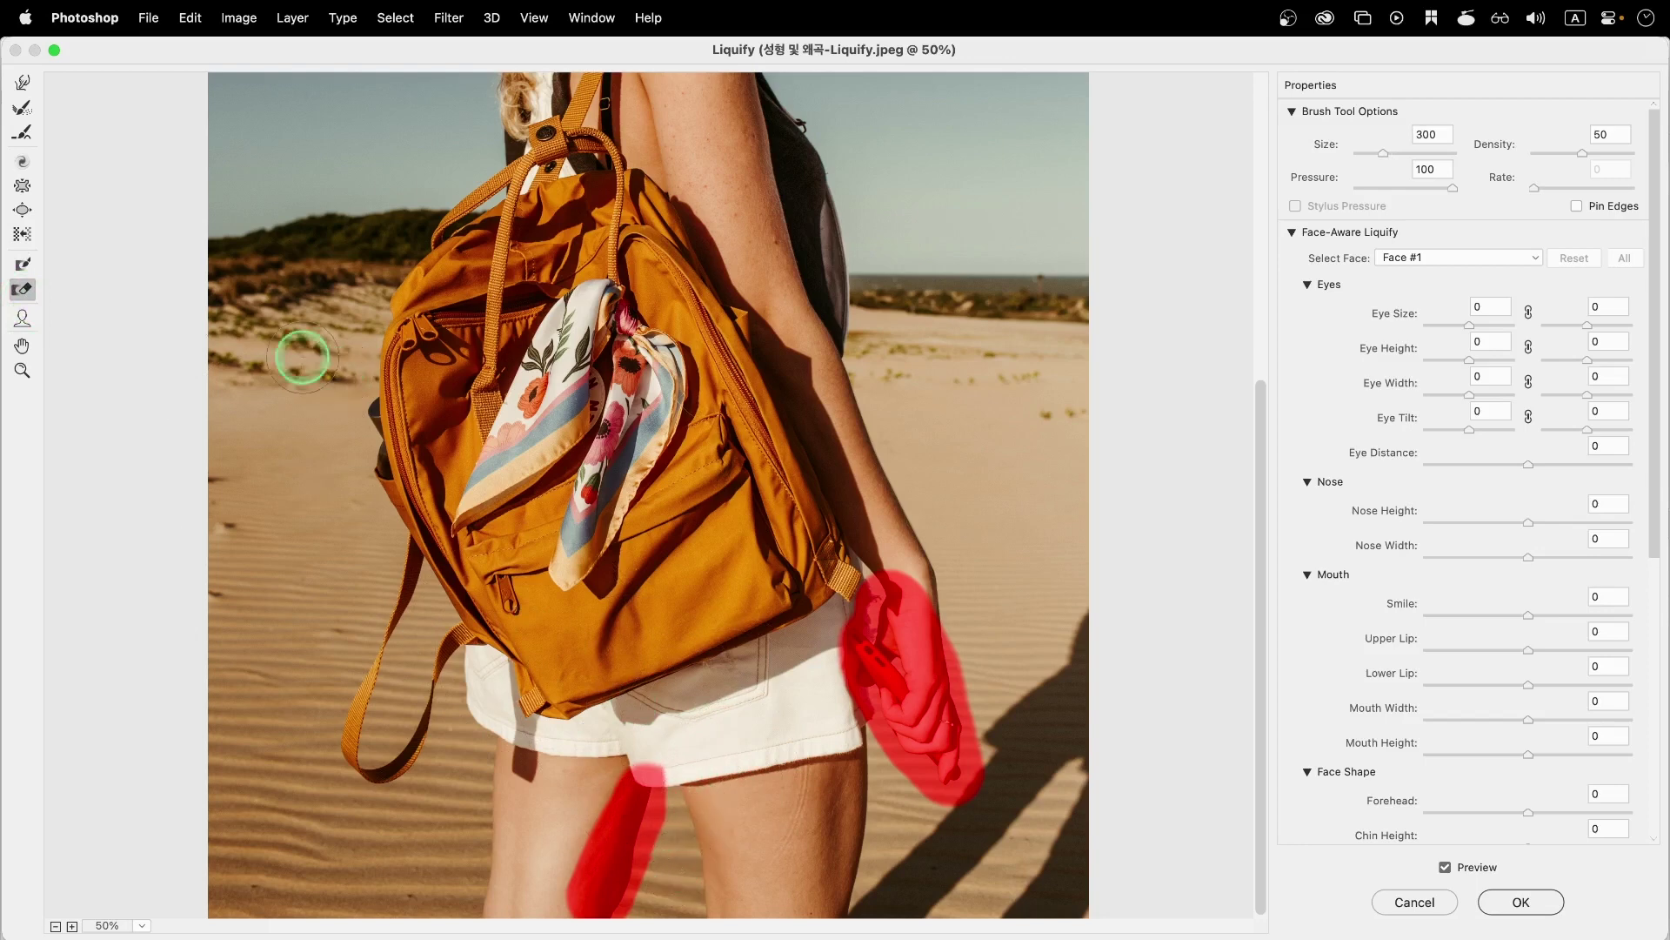
Step: Slim both thighs around the frozen areas with size 900 Forward Warp strokes and apply the Liquify filter
{"action": "left_click", "coordinate": [27, 87]}
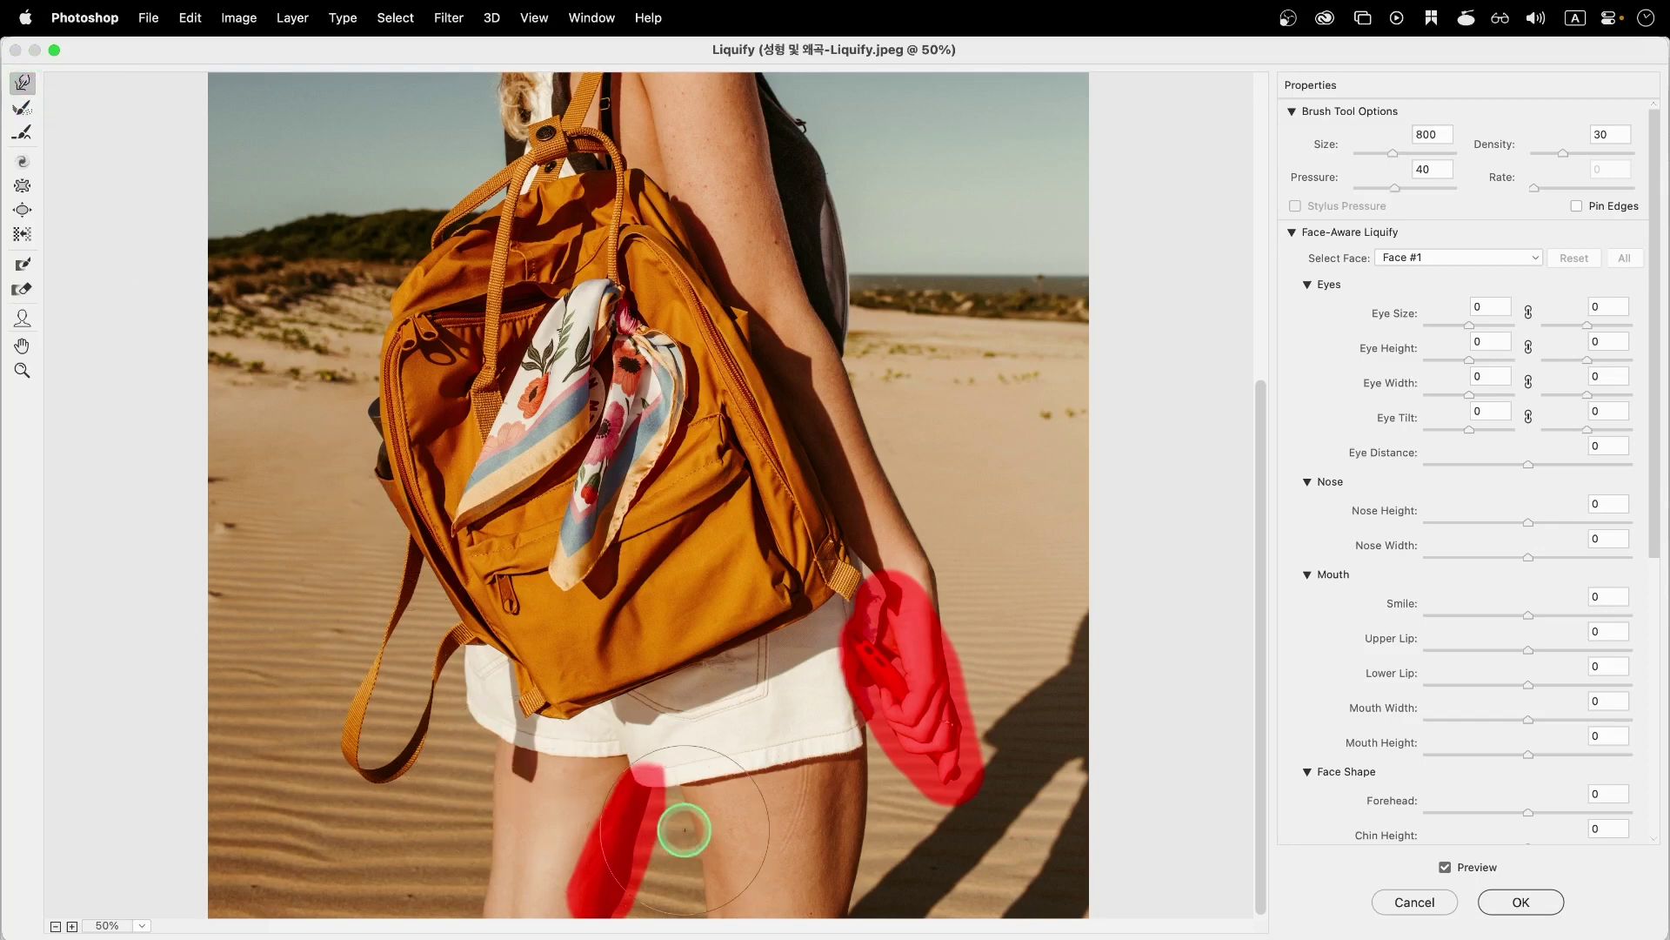
{"action": "key", "text": "bracketright"}
{"action": "left_click_drag", "start_coordinate": [683, 798], "coordinate": [695, 872]}
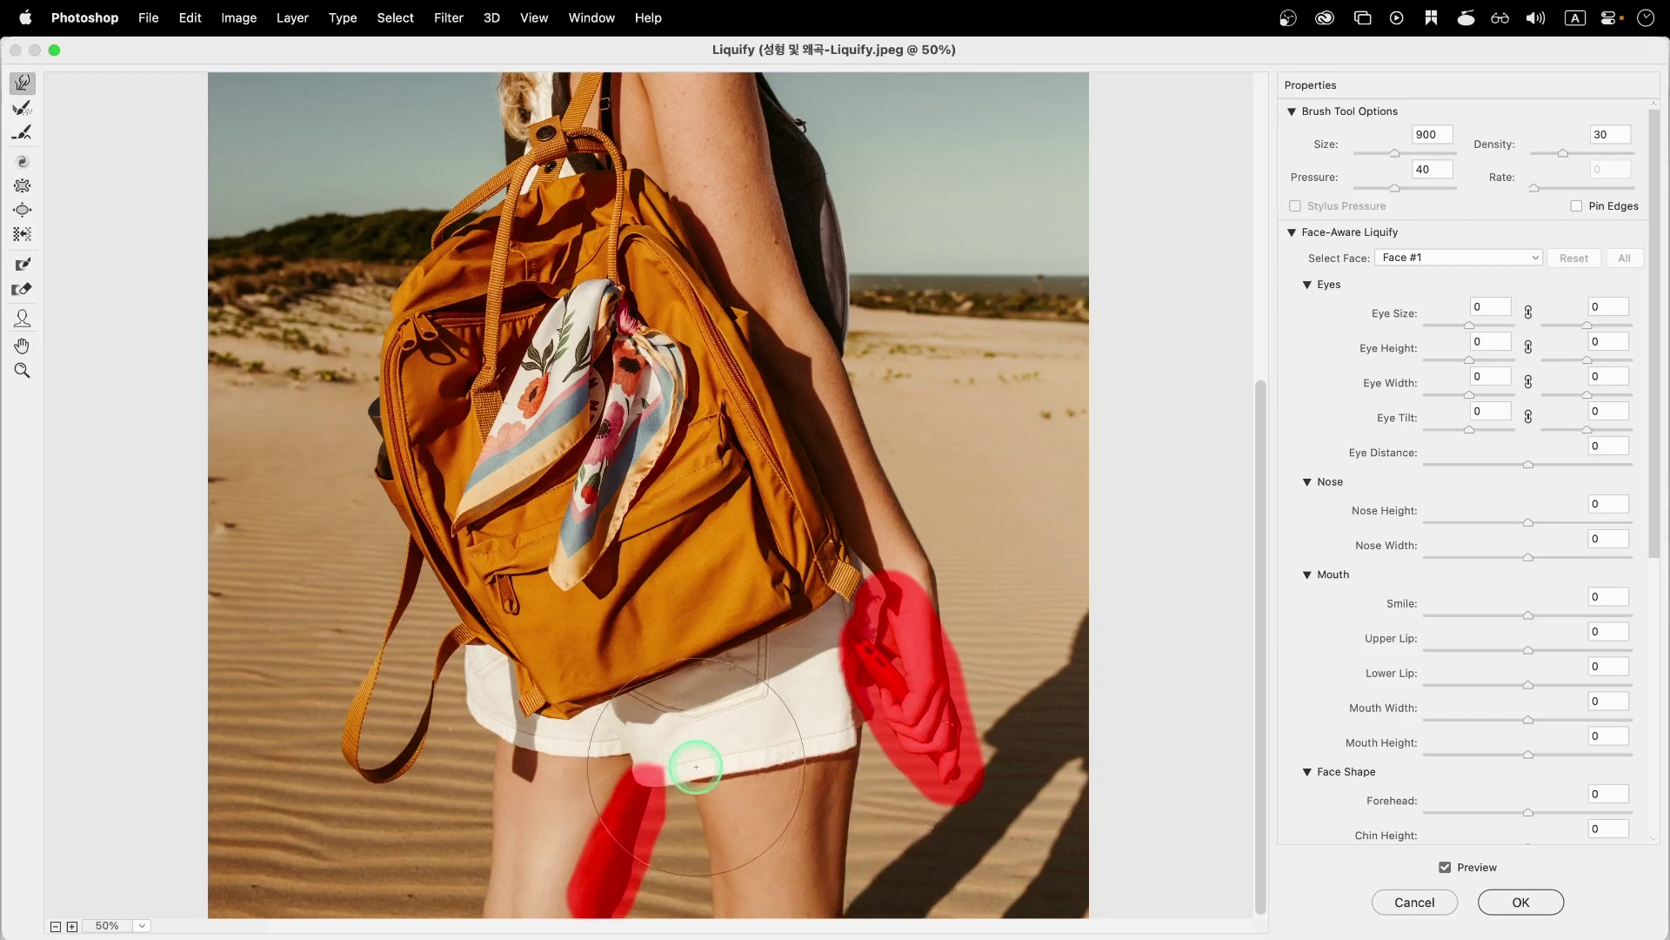
{"action": "mouse_move", "coordinate": [483, 759]}
{"action": "left_mouse_down"}
{"action": "mouse_move", "coordinate": [511, 765]}
{"action": "mouse_move", "coordinate": [495, 809]}
{"action": "left_mouse_up"}
{"action": "left_click_drag", "start_coordinate": [481, 868], "coordinate": [487, 899]}
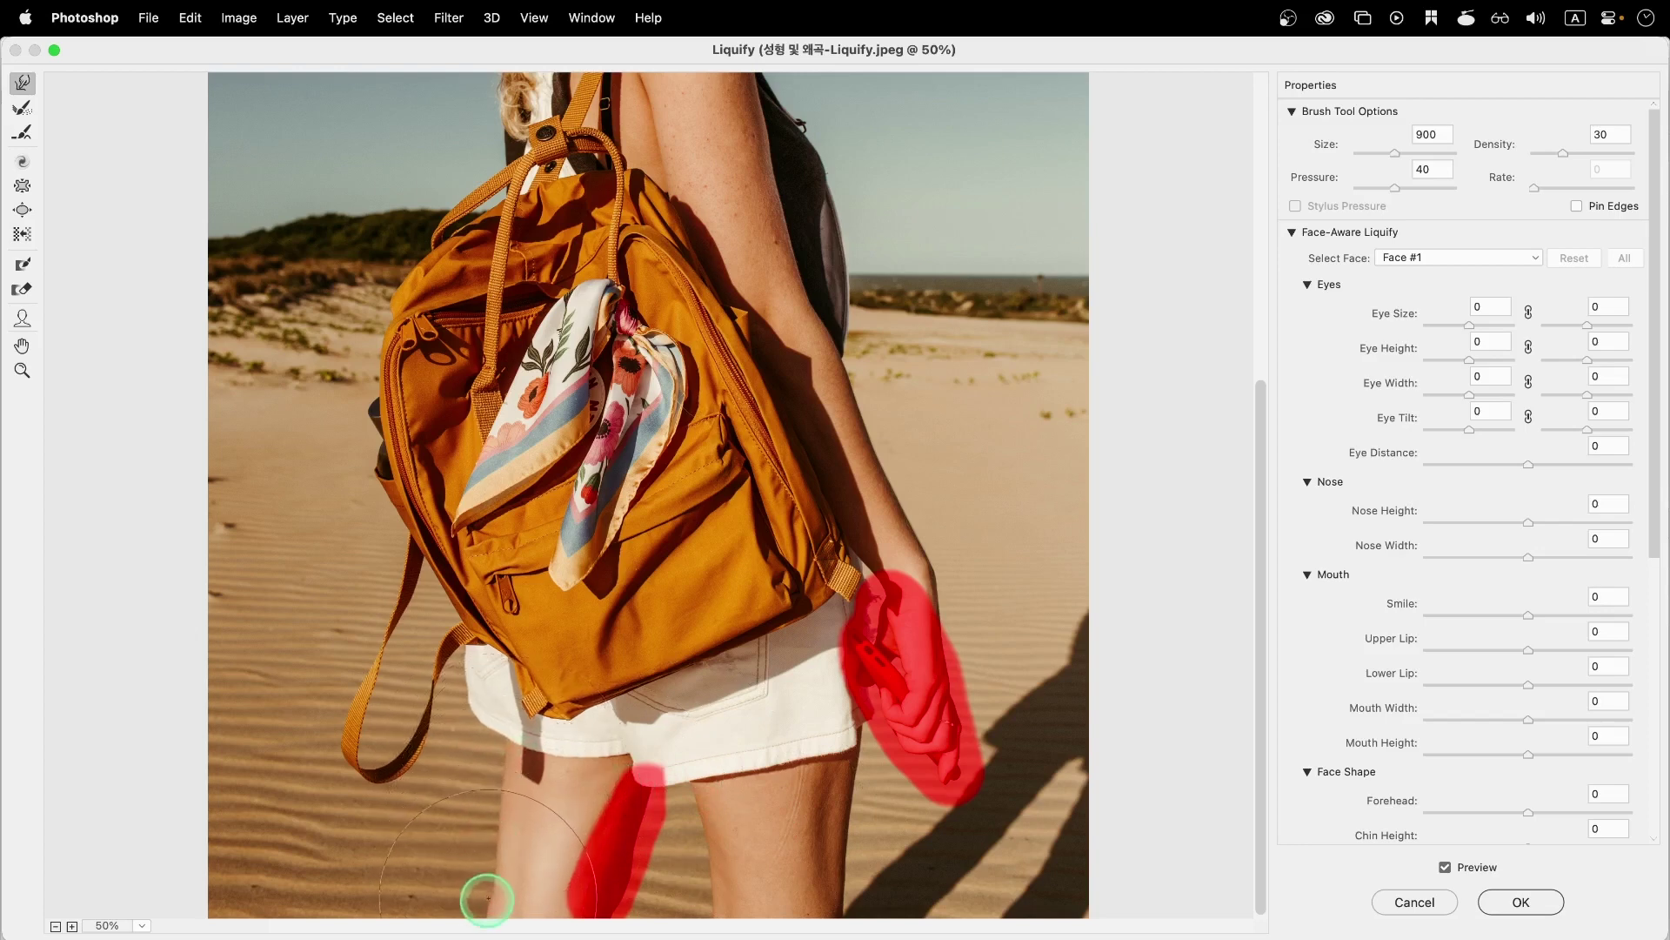
{"action": "mouse_move", "coordinate": [660, 864]}
{"action": "left_mouse_down"}
{"action": "mouse_move", "coordinate": [671, 876]}
{"action": "mouse_move", "coordinate": [695, 846]}
{"action": "mouse_move", "coordinate": [744, 881]}
{"action": "mouse_move", "coordinate": [783, 771]}
{"action": "mouse_move", "coordinate": [840, 746]}
{"action": "mouse_move", "coordinate": [855, 863]}
{"action": "left_mouse_up"}
{"action": "left_click", "coordinate": [1512, 903]}
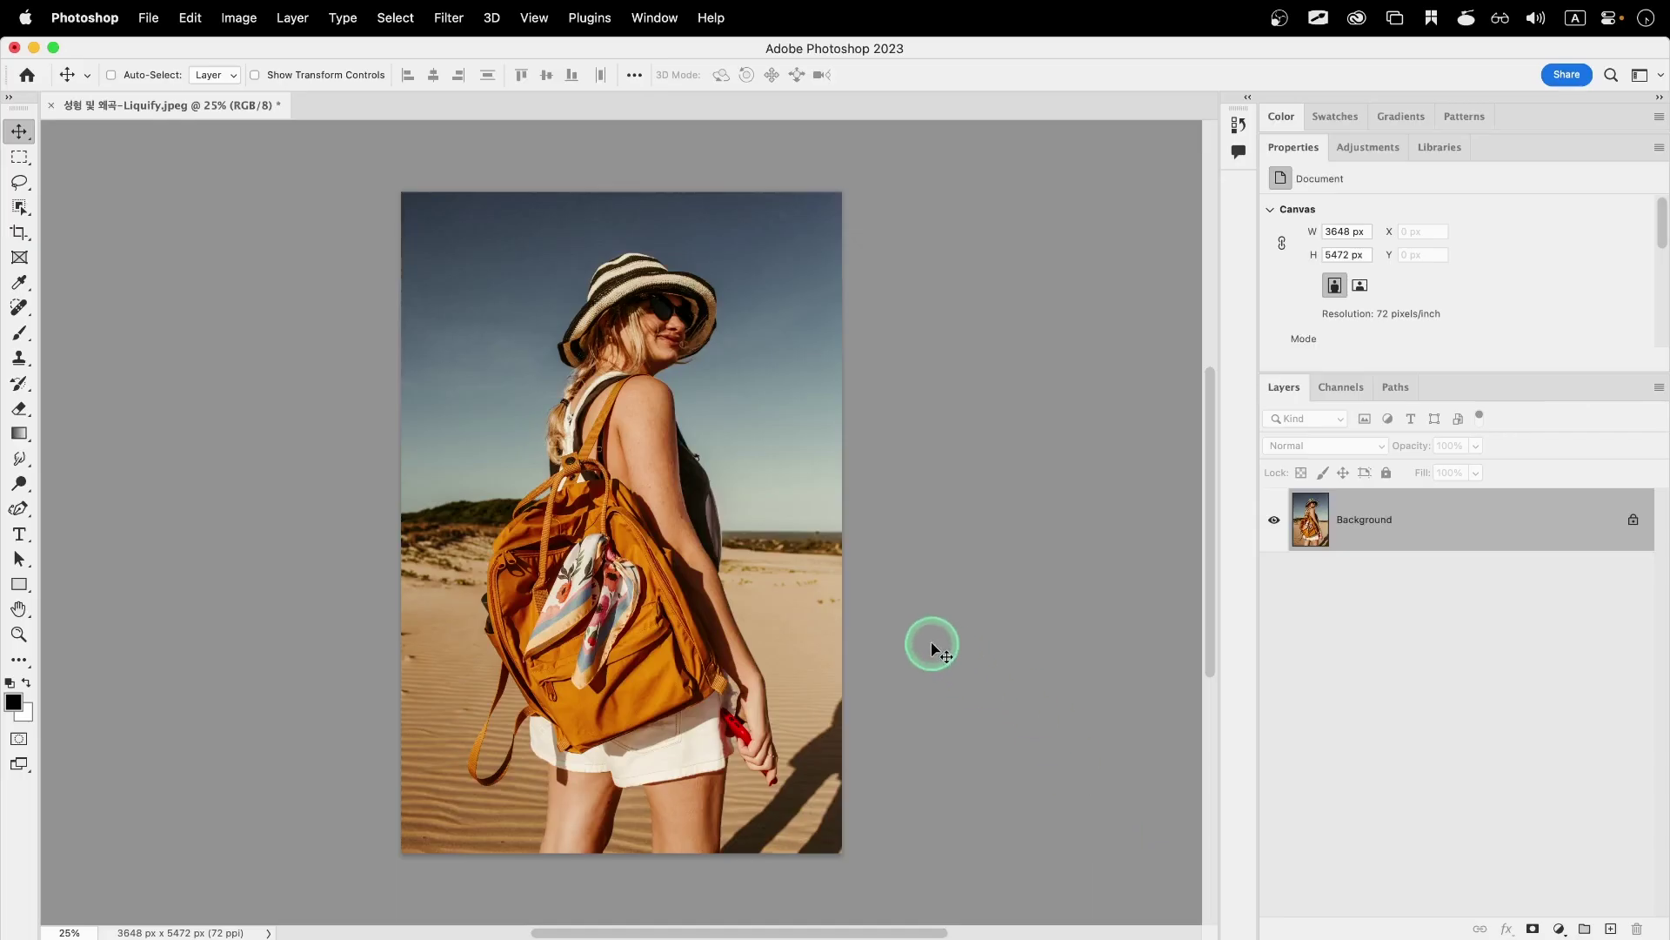
Step: Compare the photo before and after Liquify by undoing and redoing the filter several times
{"action": "key", "text": "super+z"}
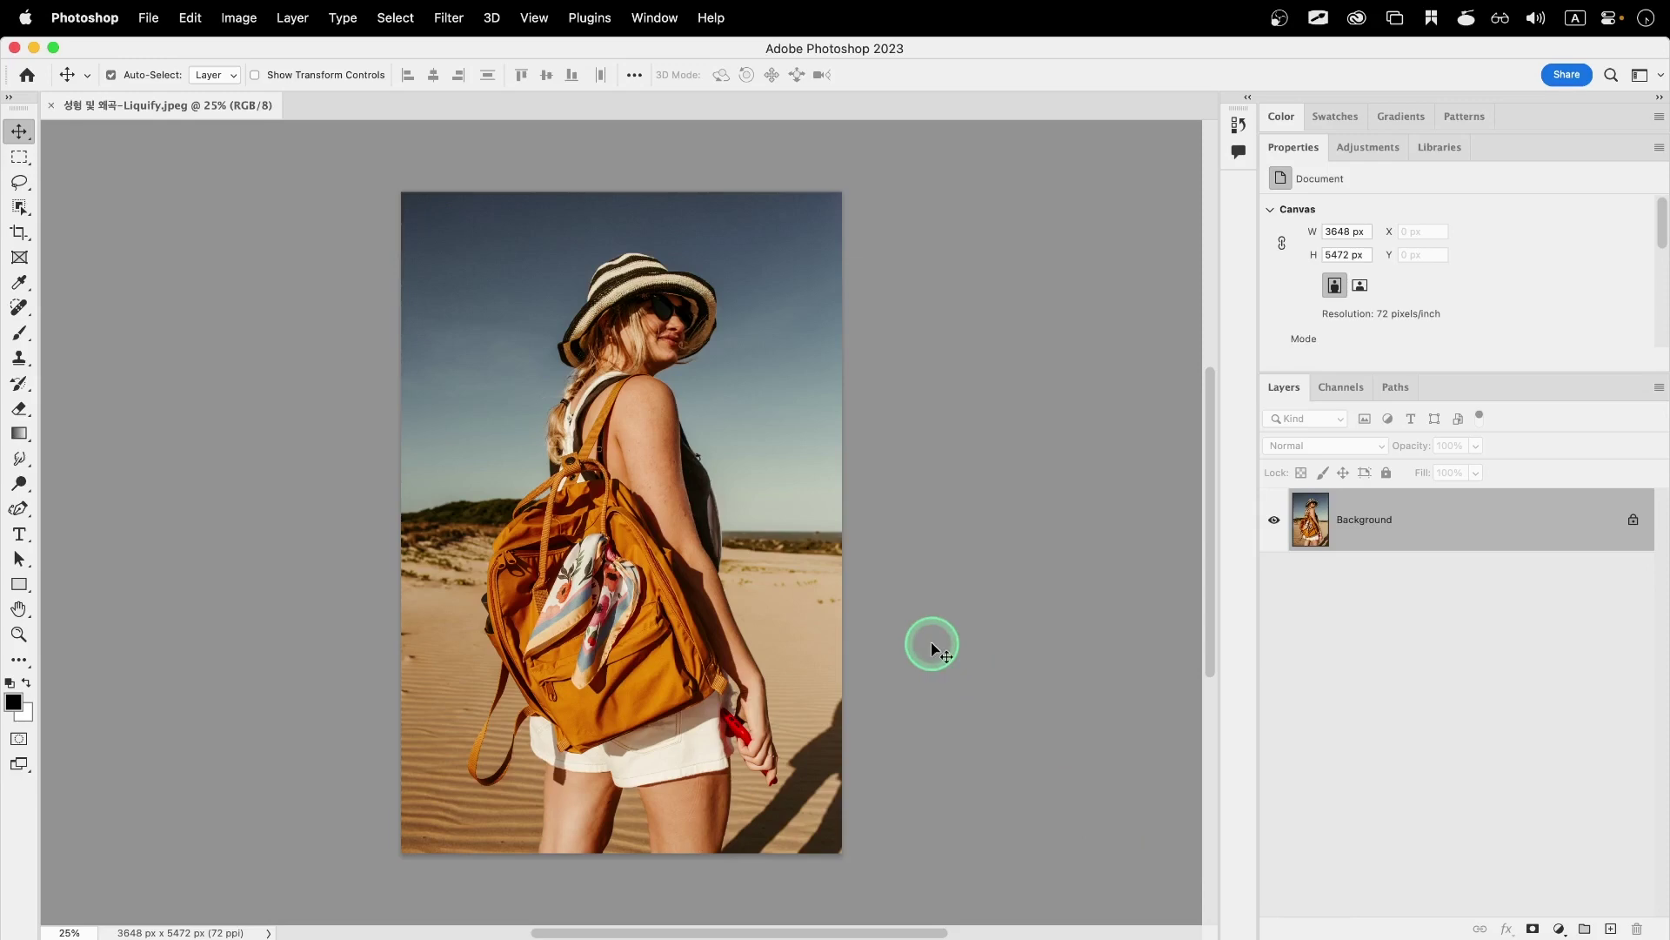
{"action": "key", "text": "super+shift+z"}
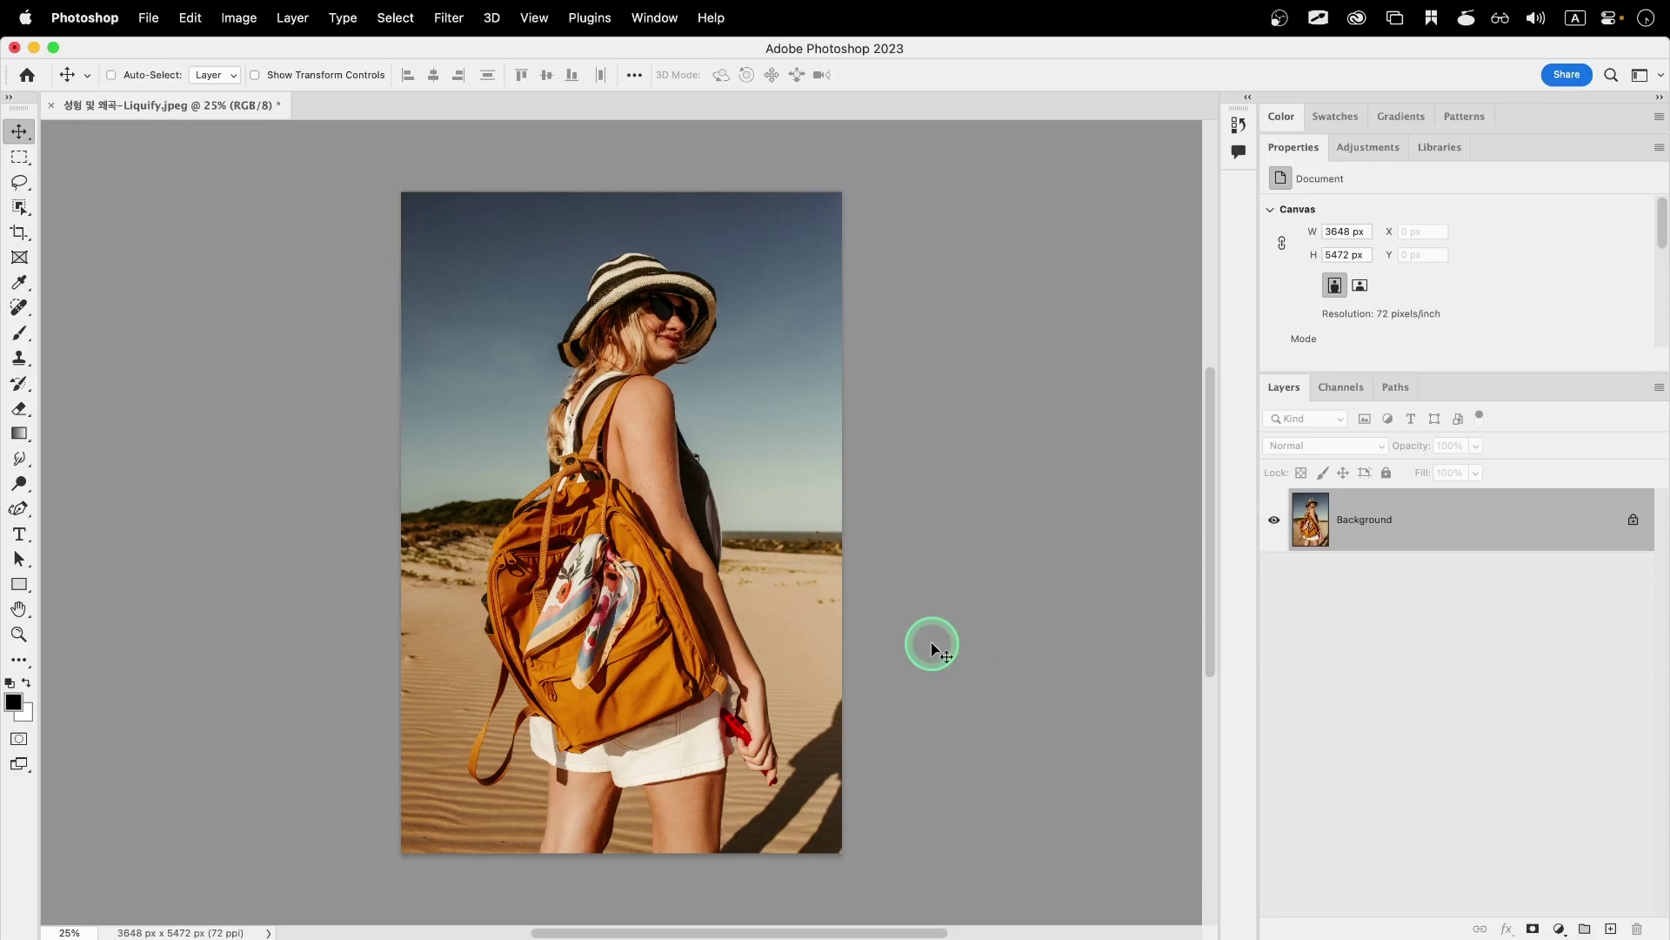
{"action": "key", "text": "super+z"}
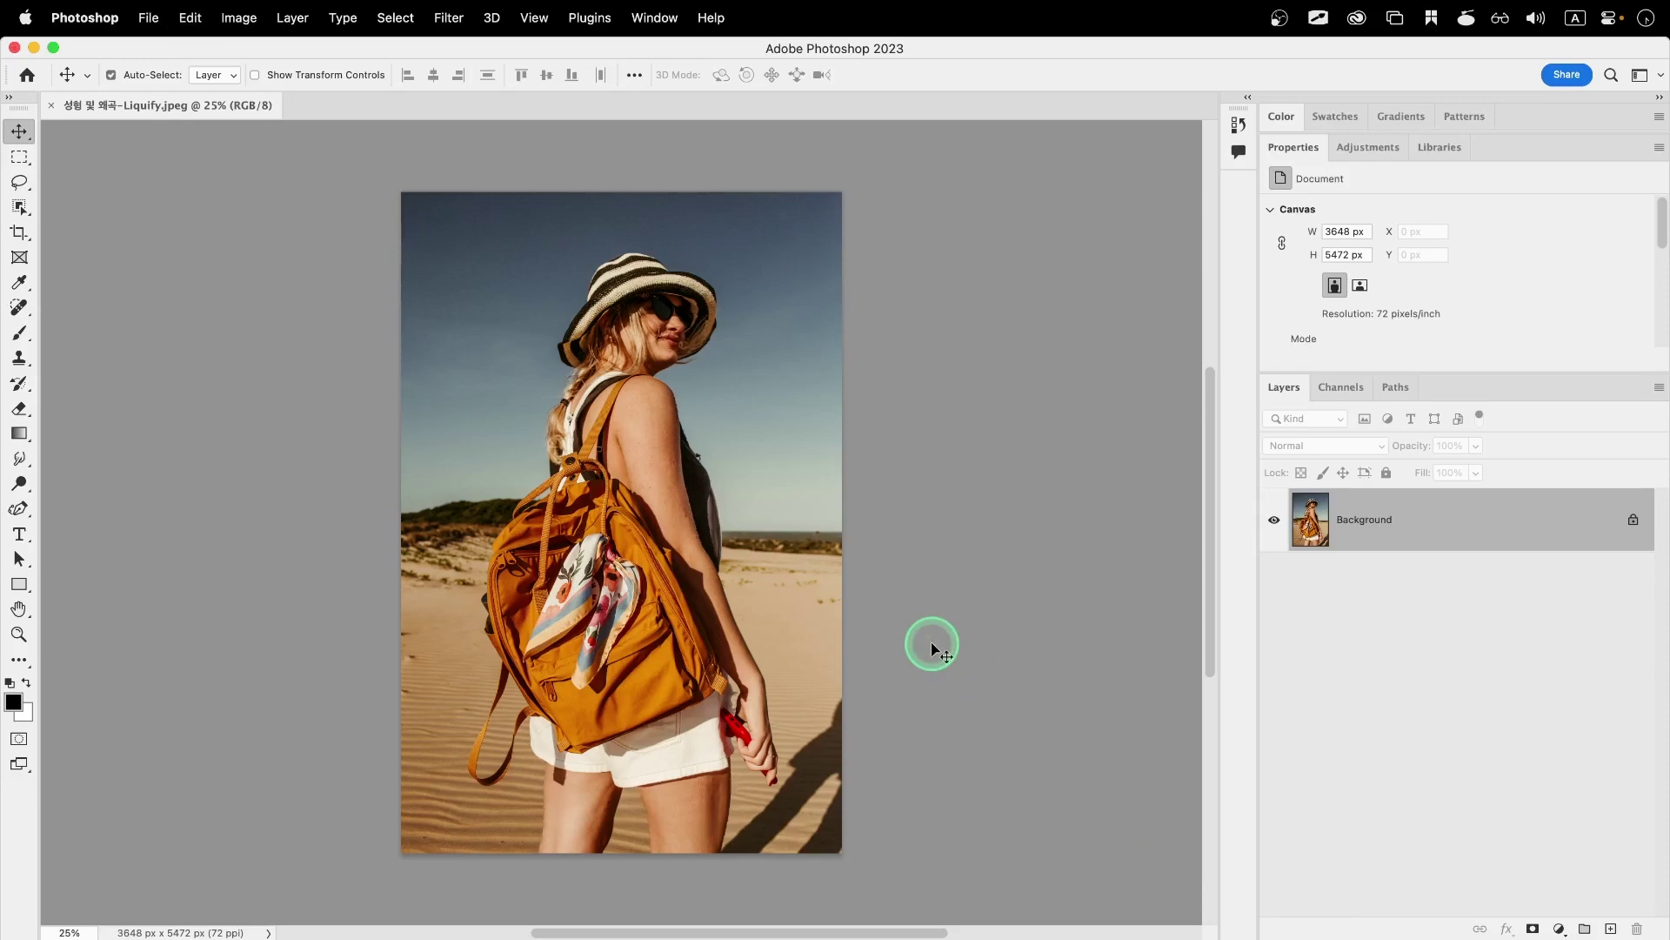
{"action": "key", "text": "super+shift+z"}
{"action": "key", "text": "super+z"}
{"action": "key", "text": "super+shift+z"}
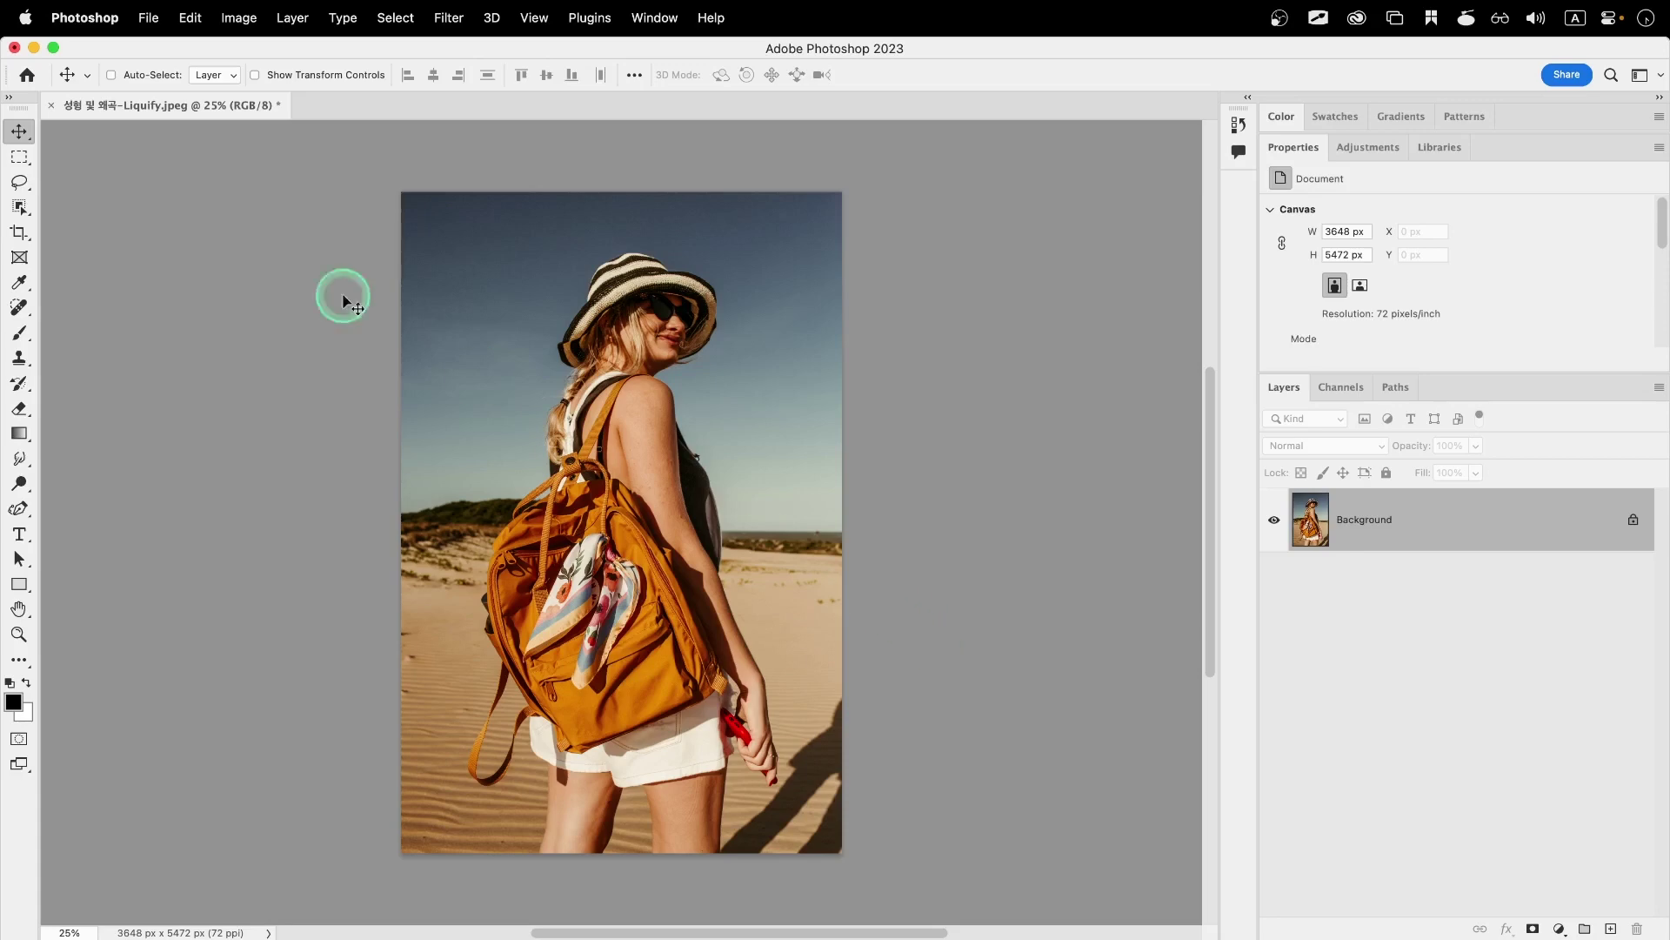
Step: Open the image 성형 및 왜곡-Warp 1.jpeg from the Chapter 2 folder
{"action": "left_click", "coordinate": [151, 21]}
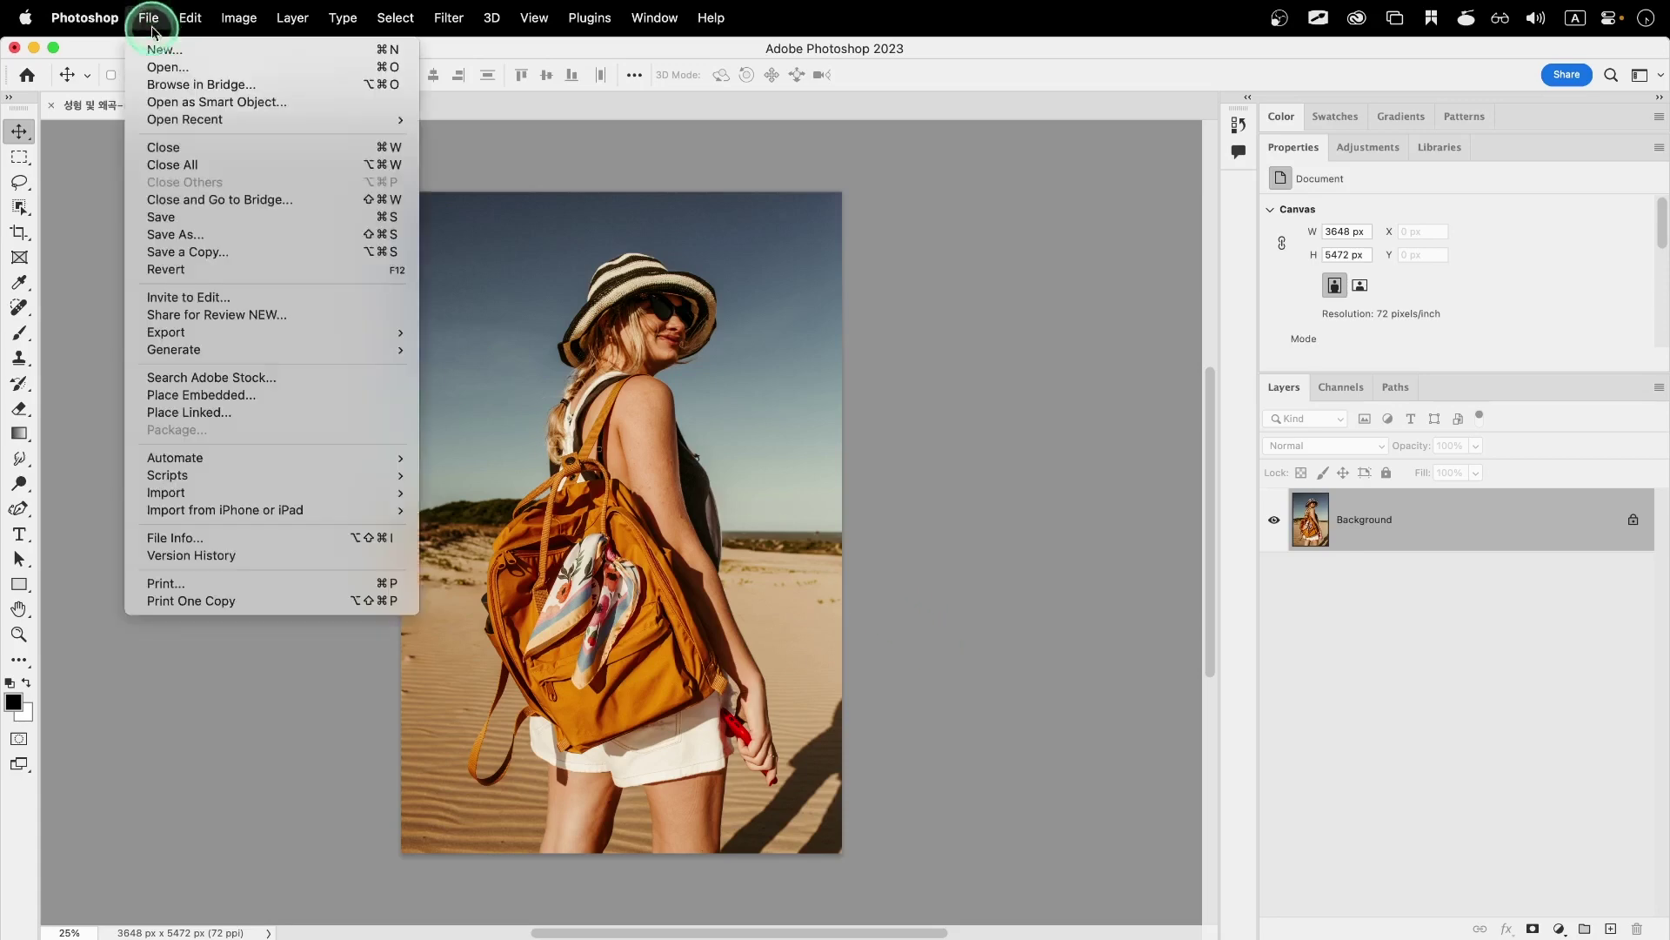
{"action": "left_click", "coordinate": [169, 74]}
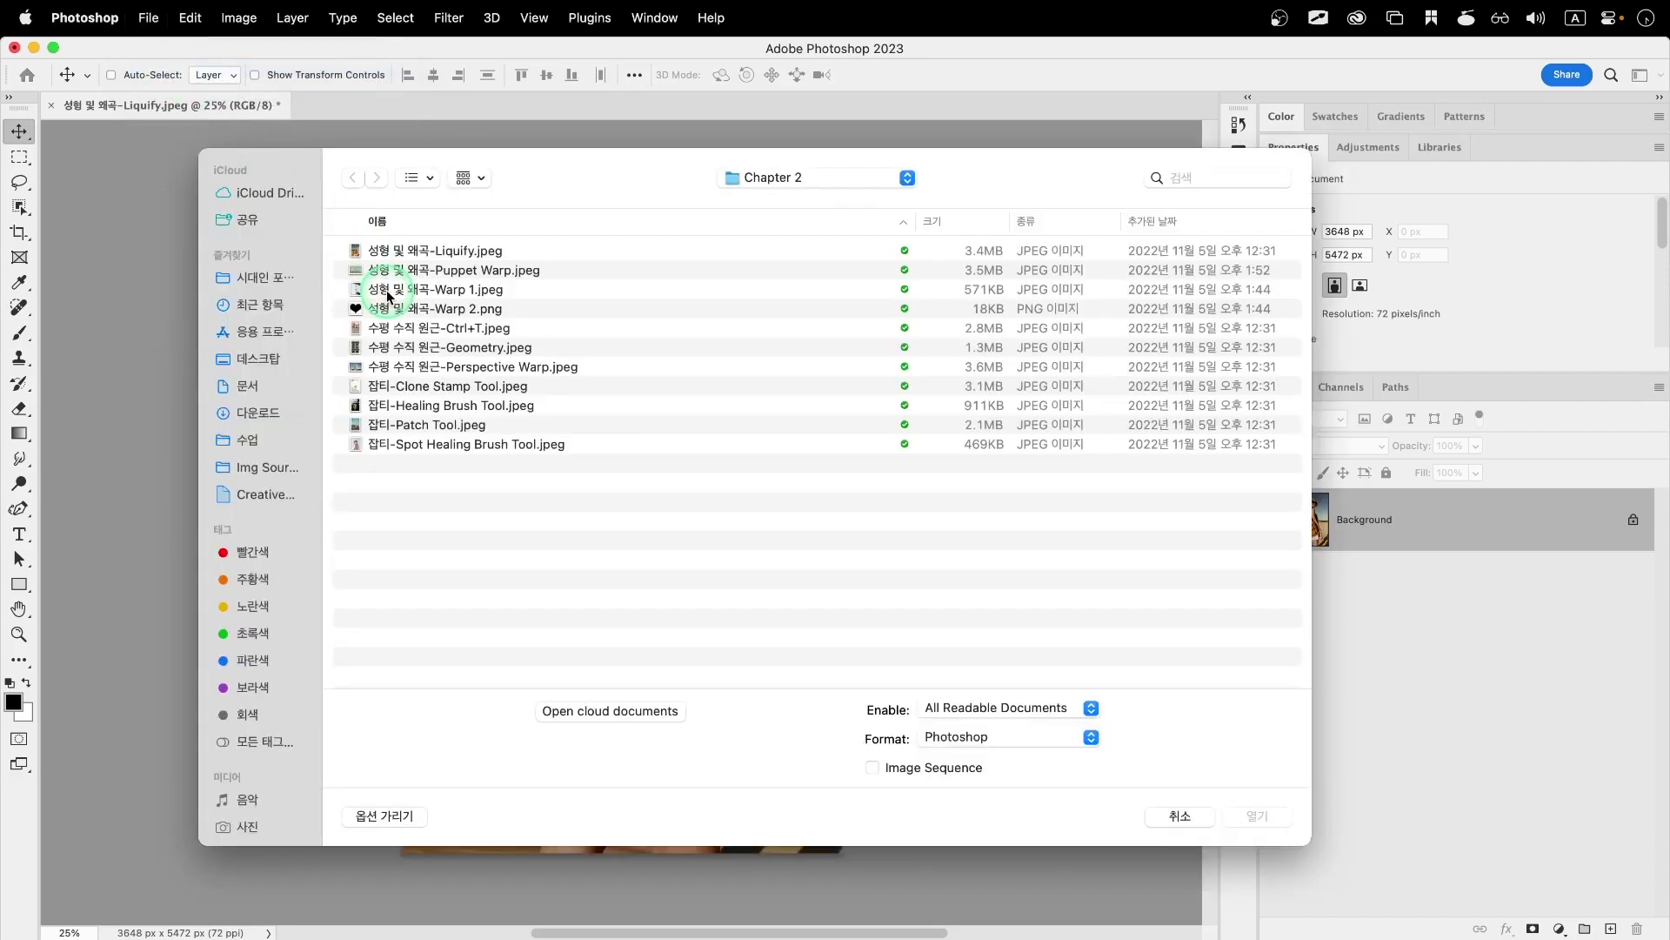
{"action": "double_click", "coordinate": [464, 298]}
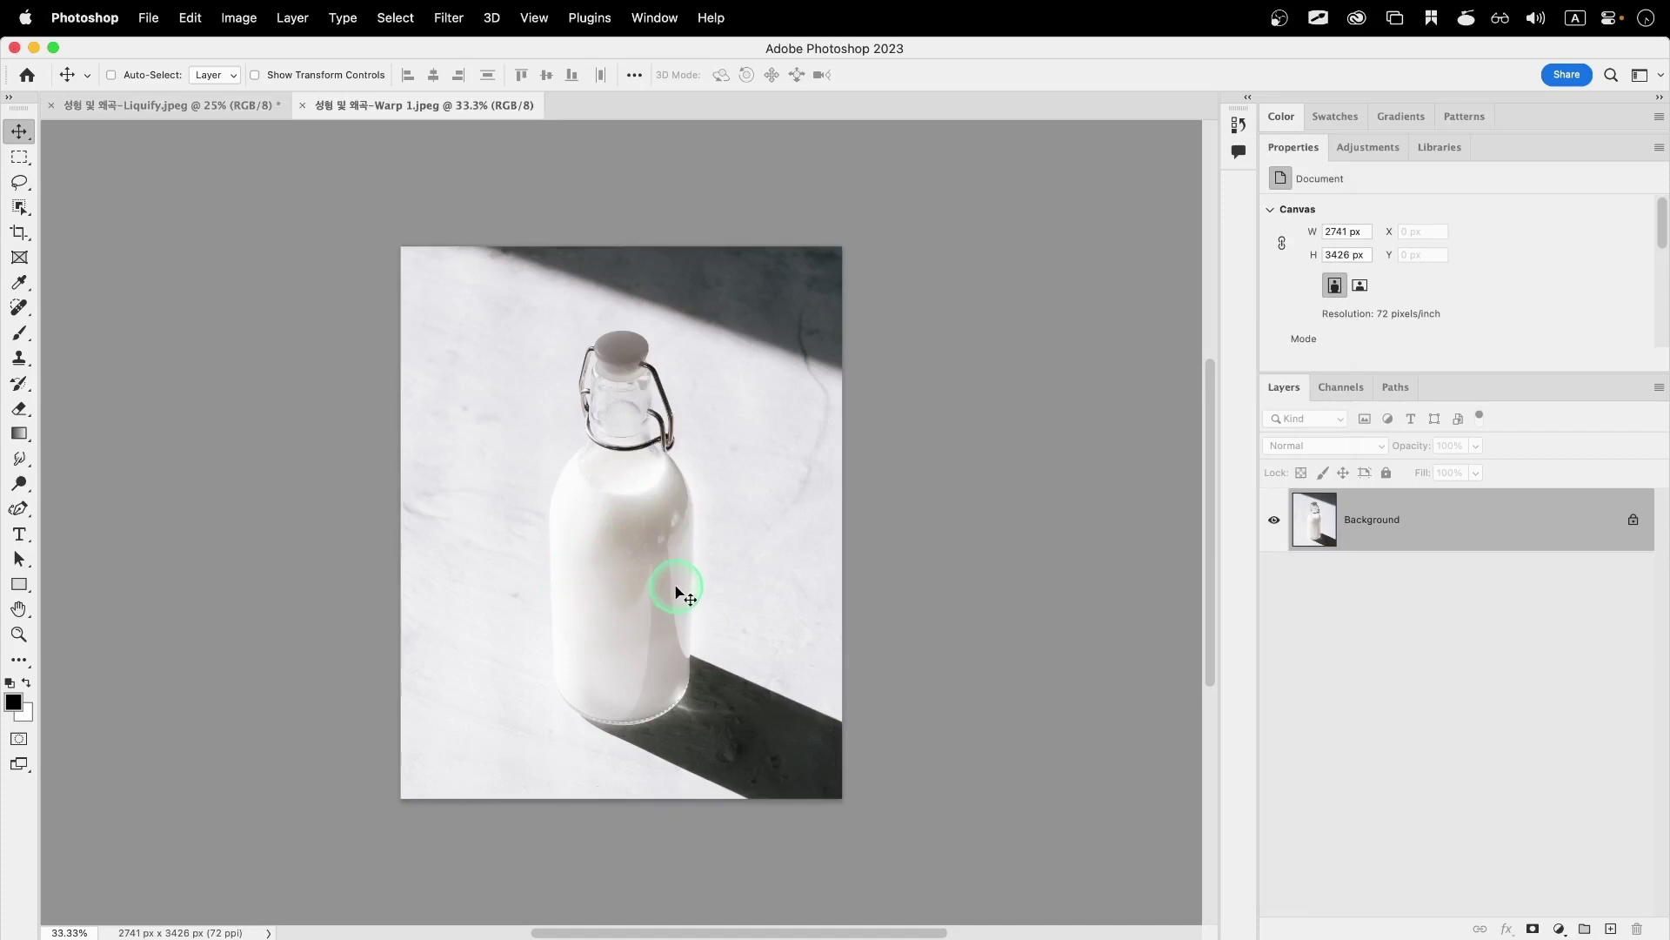
Step: Set up the Type tool with the Termina Bold font at 150 pt and the text color 000000
{"action": "left_click", "coordinate": [21, 534]}
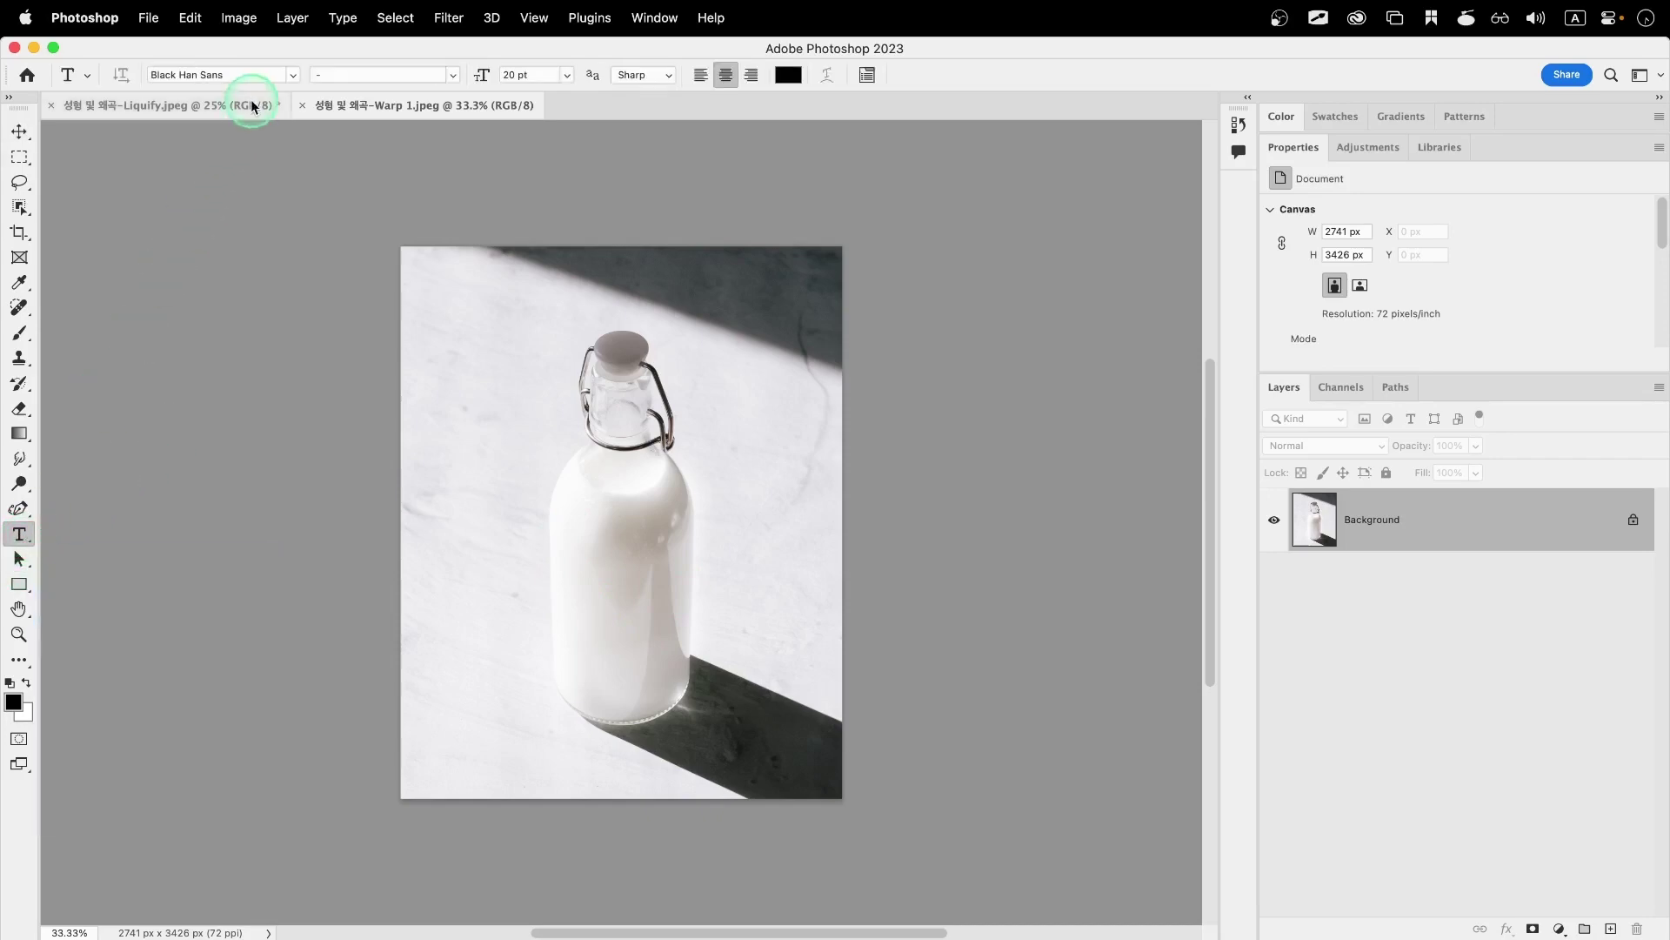
{"action": "left_click", "coordinate": [248, 74]}
{"action": "type", "text": "Termina"}
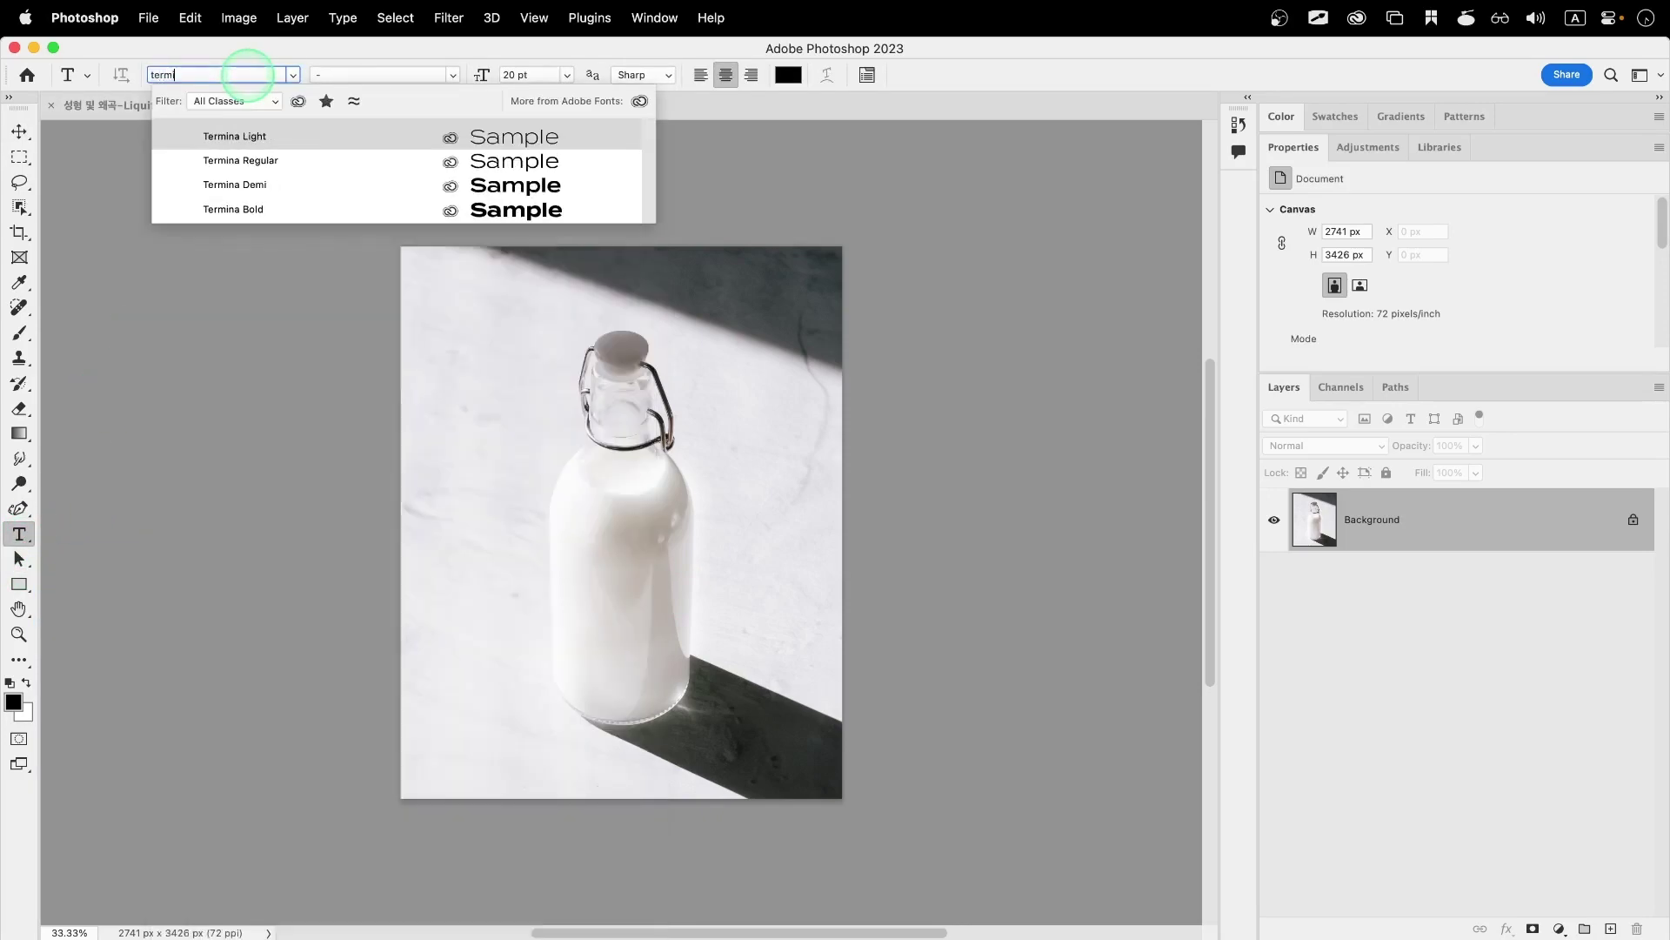
{"action": "left_click", "coordinate": [284, 214]}
{"action": "left_click", "coordinate": [533, 74]}
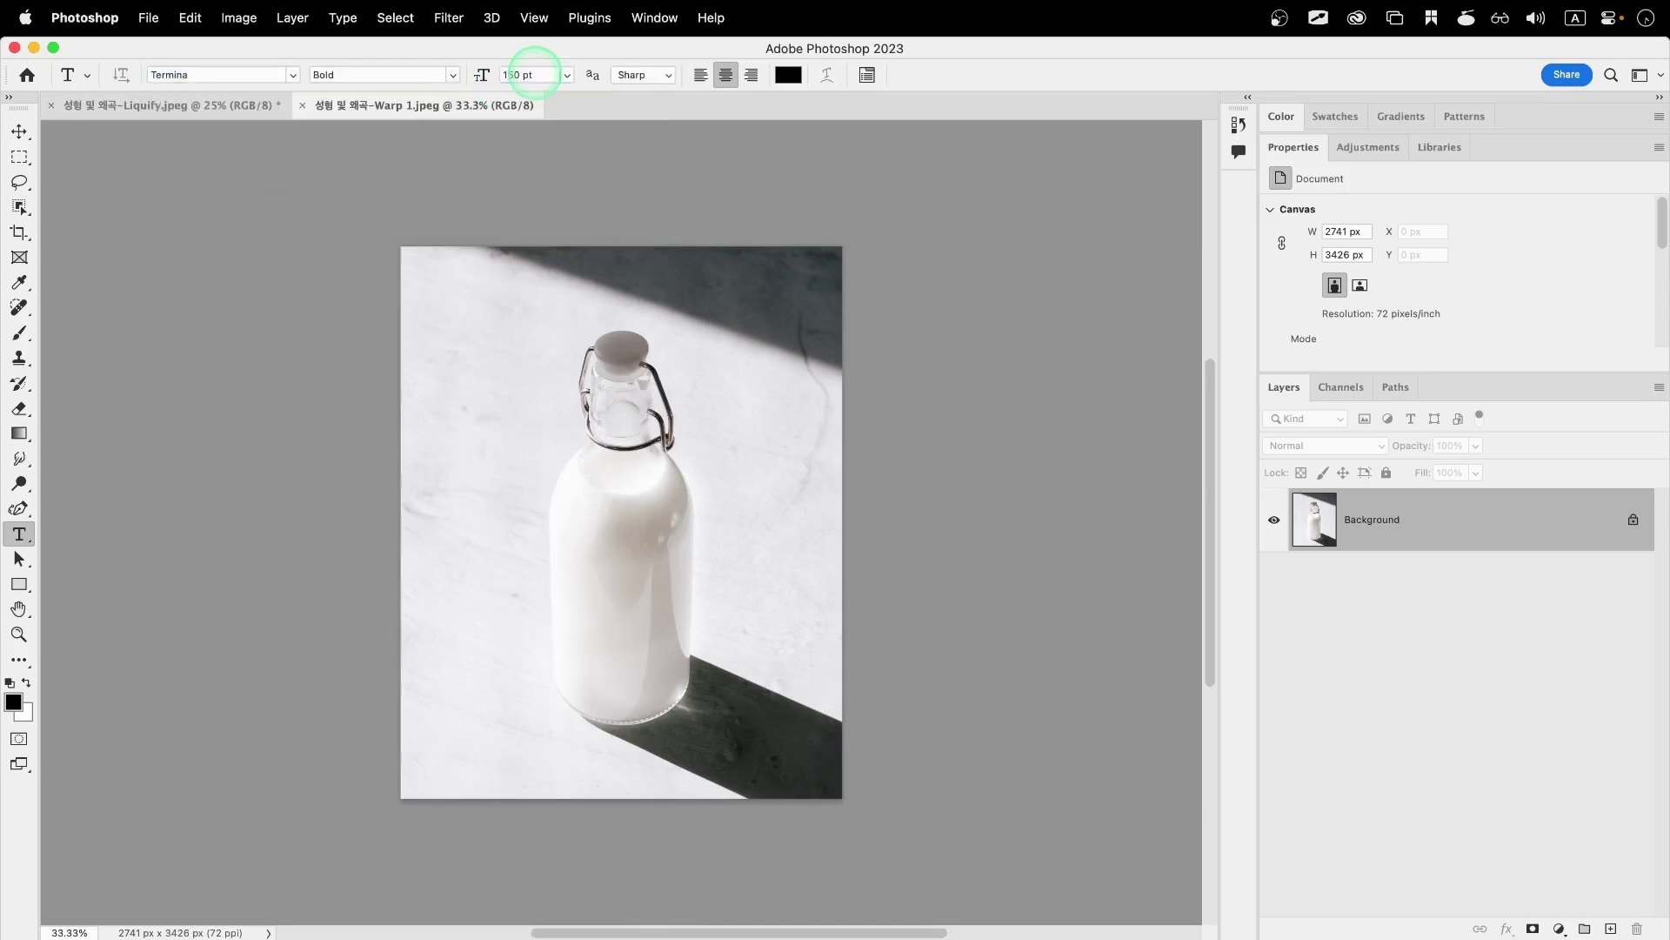
{"action": "left_click", "coordinate": [788, 74]}
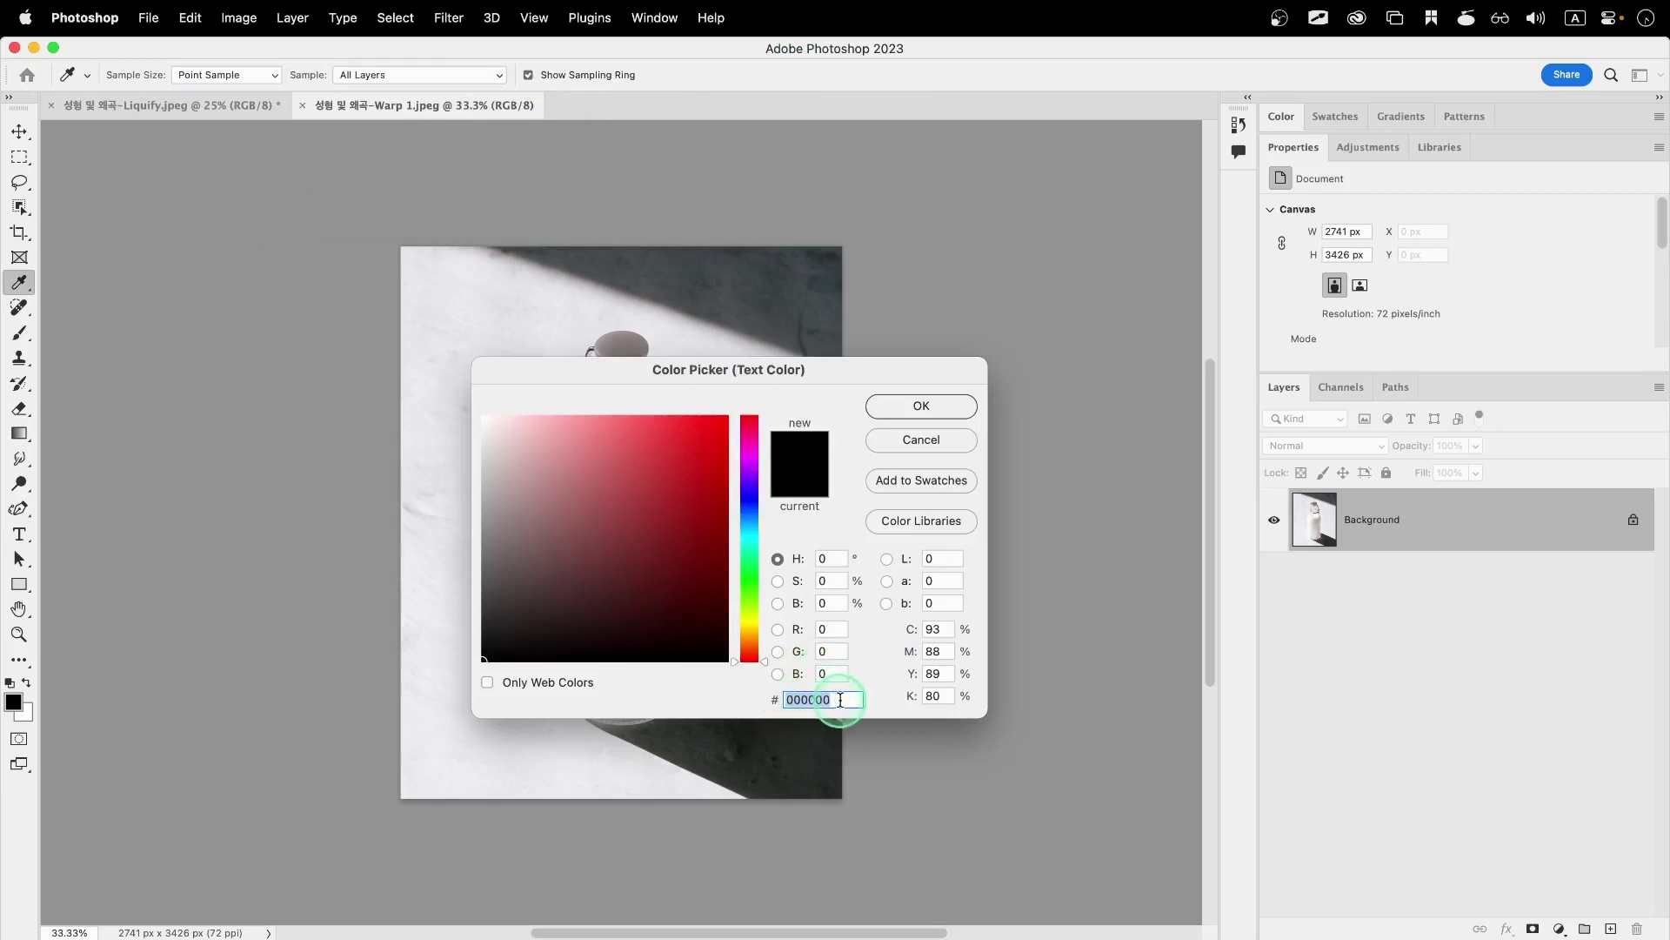
{"action": "left_click", "coordinate": [915, 403]}
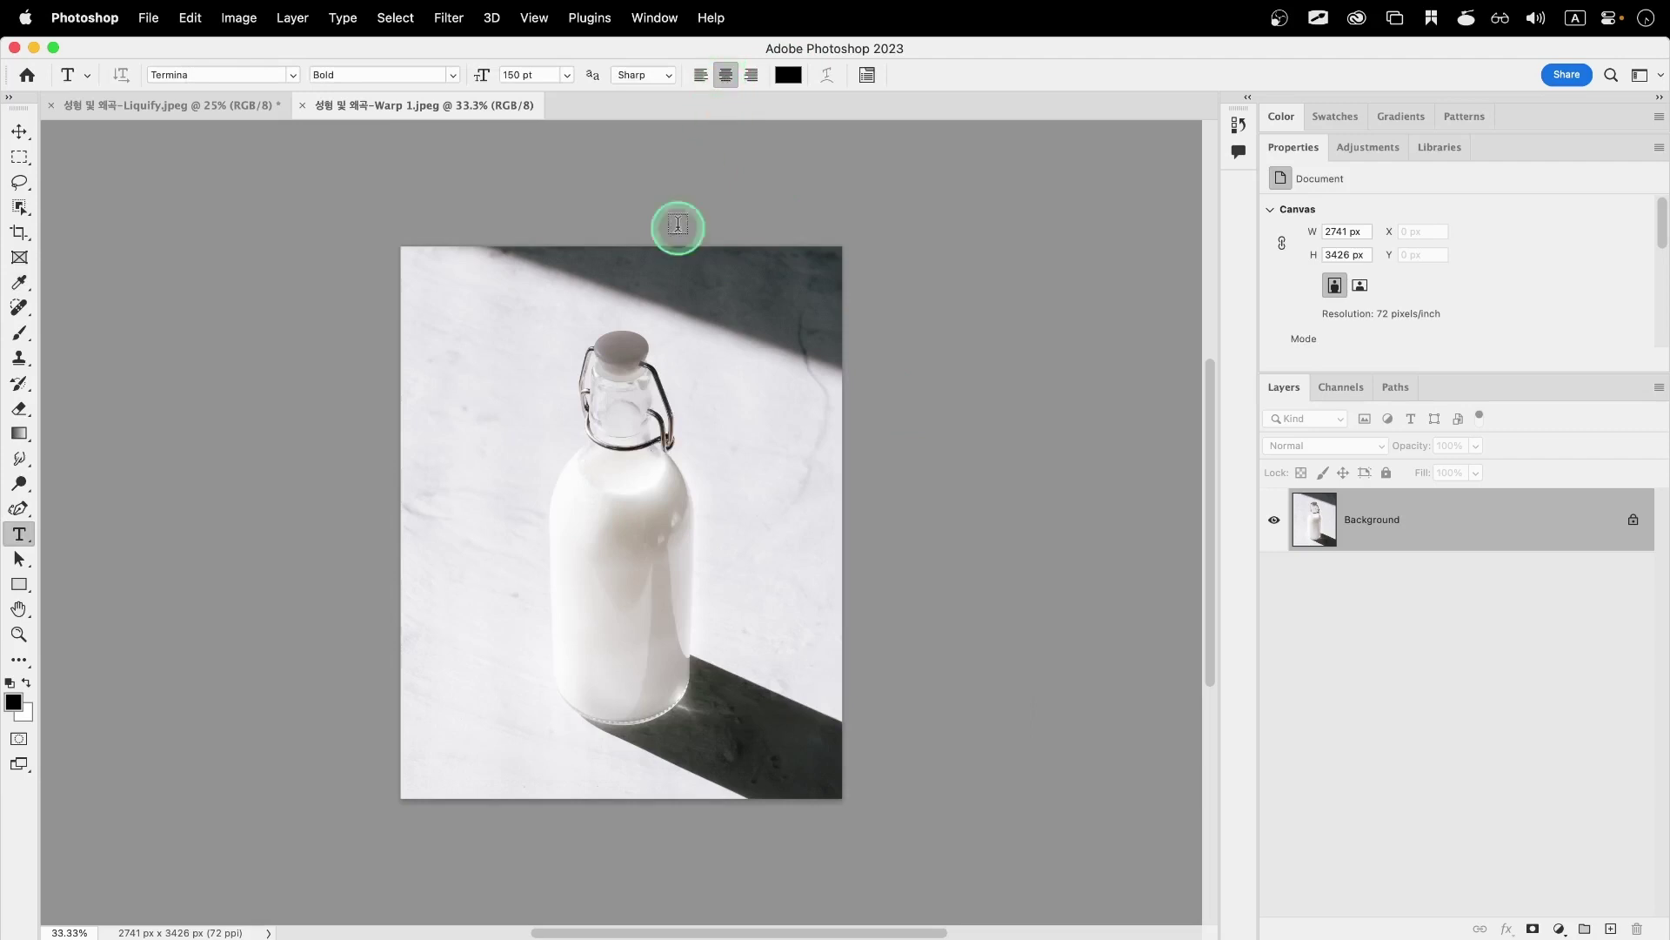
Step: Add the text BOTTLE across the lower body of the milk bottle and commit it
{"action": "left_click", "coordinate": [613, 598]}
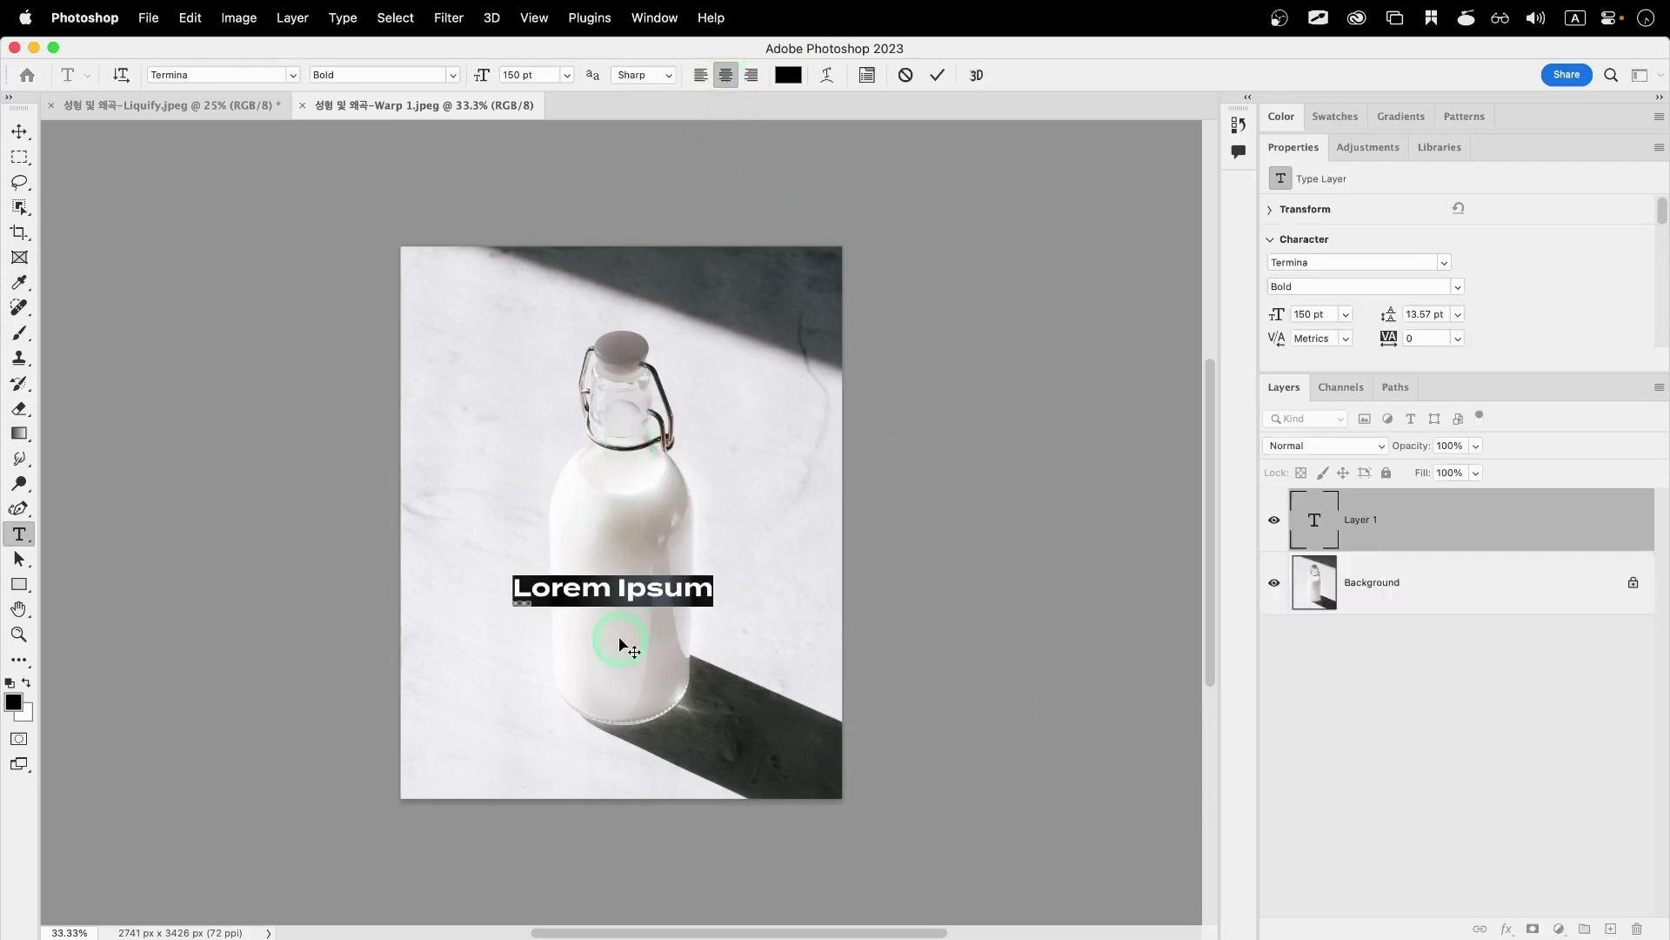
{"action": "type", "text": "BOTTLE"}
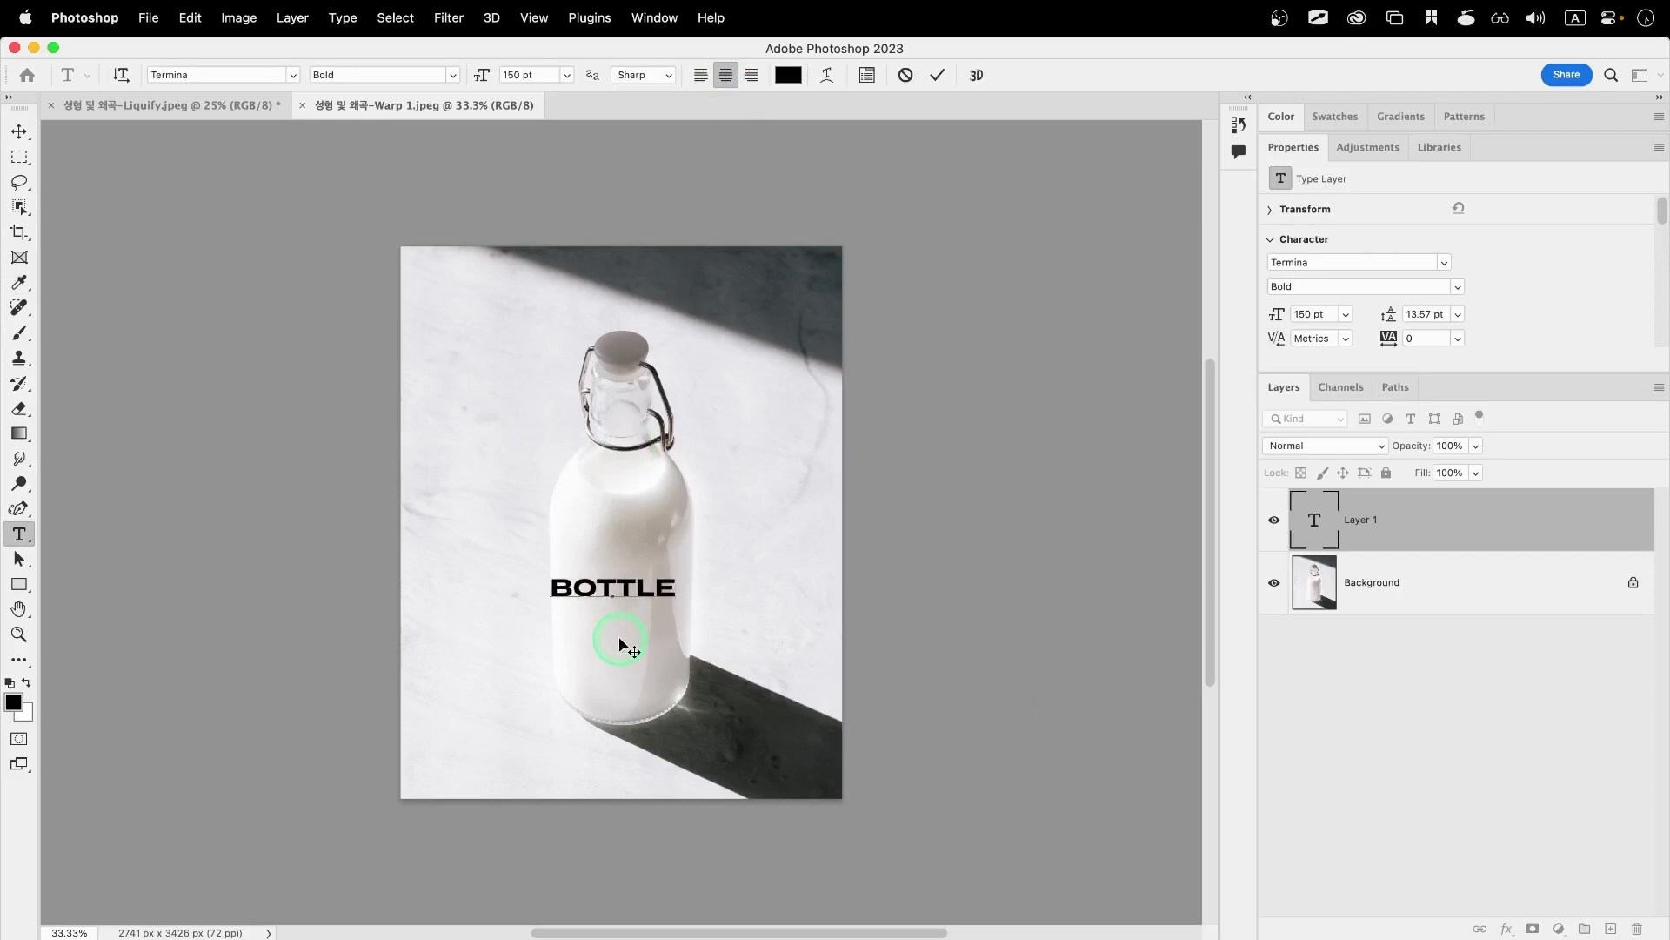
{"action": "key", "text": "super"}
{"action": "key", "text": "super+Return"}
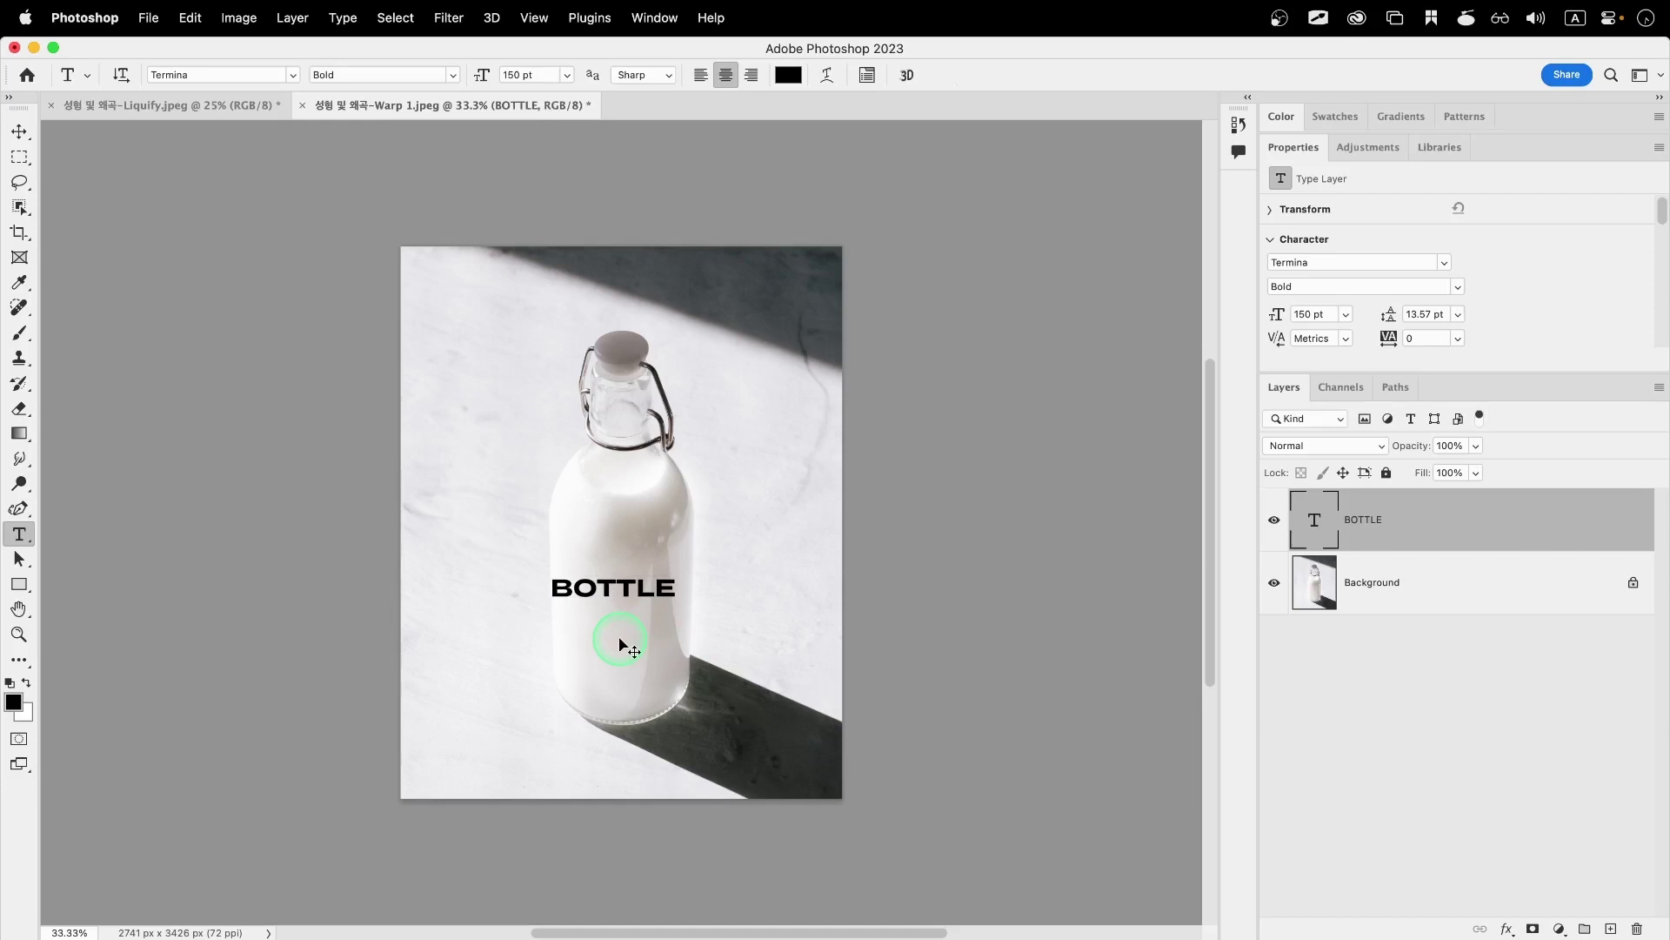
Step: Start a Warp transform on the BOTTLE text and apply the Arch warp style
{"action": "key", "text": "super+t"}
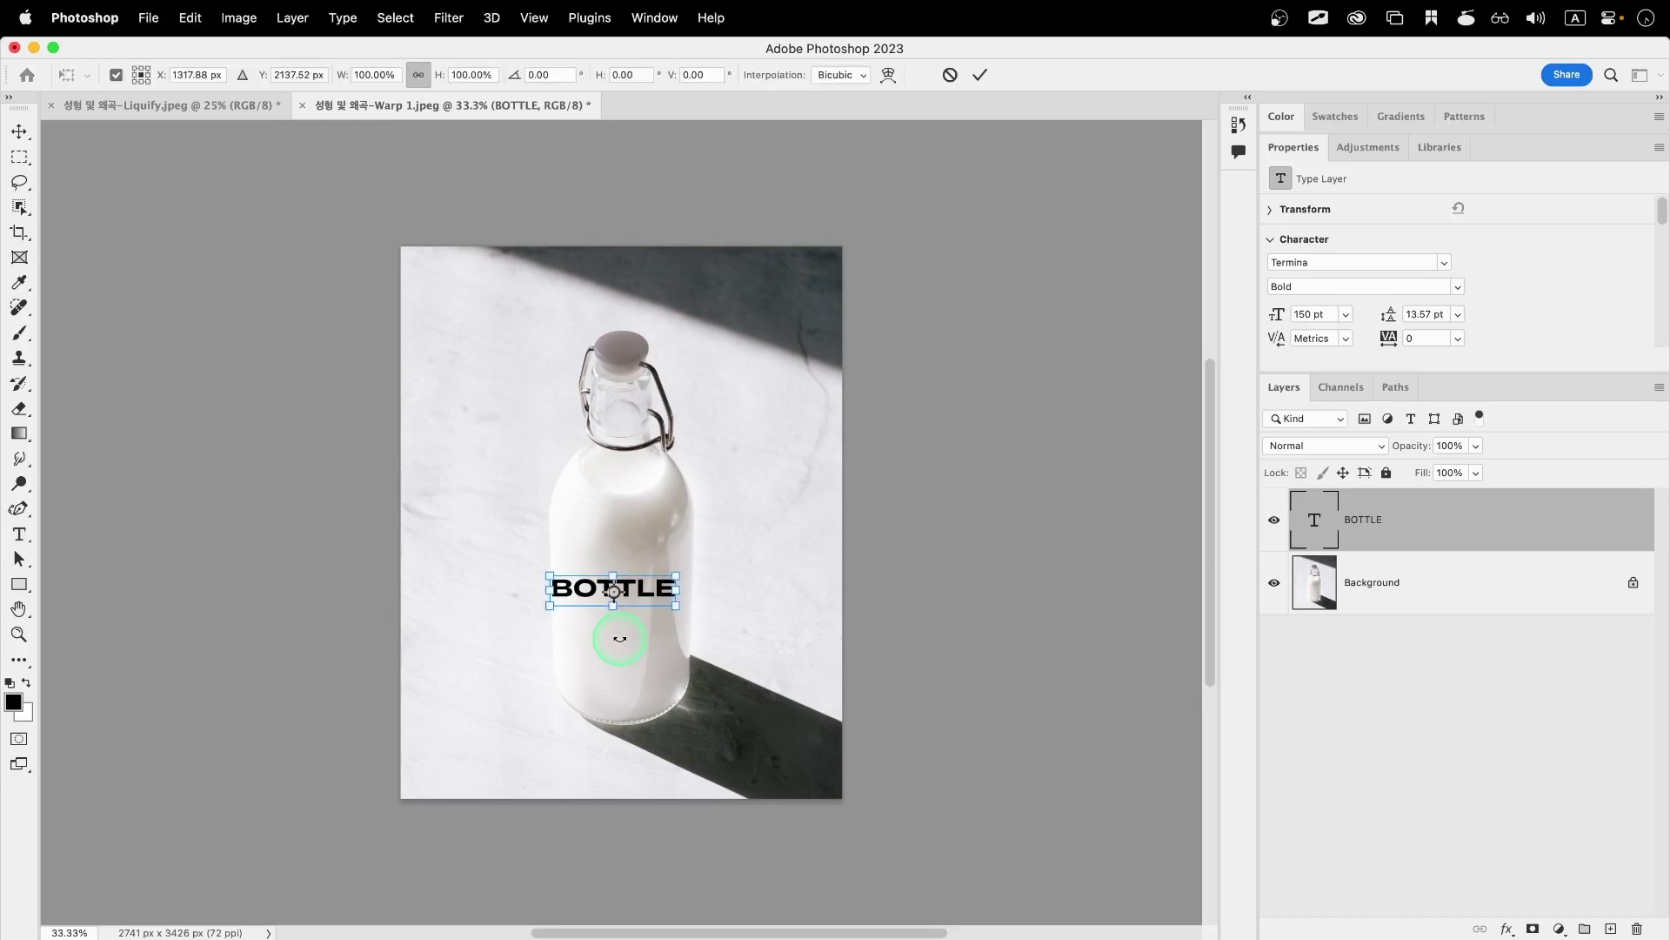
{"action": "right_click", "coordinate": [645, 599]}
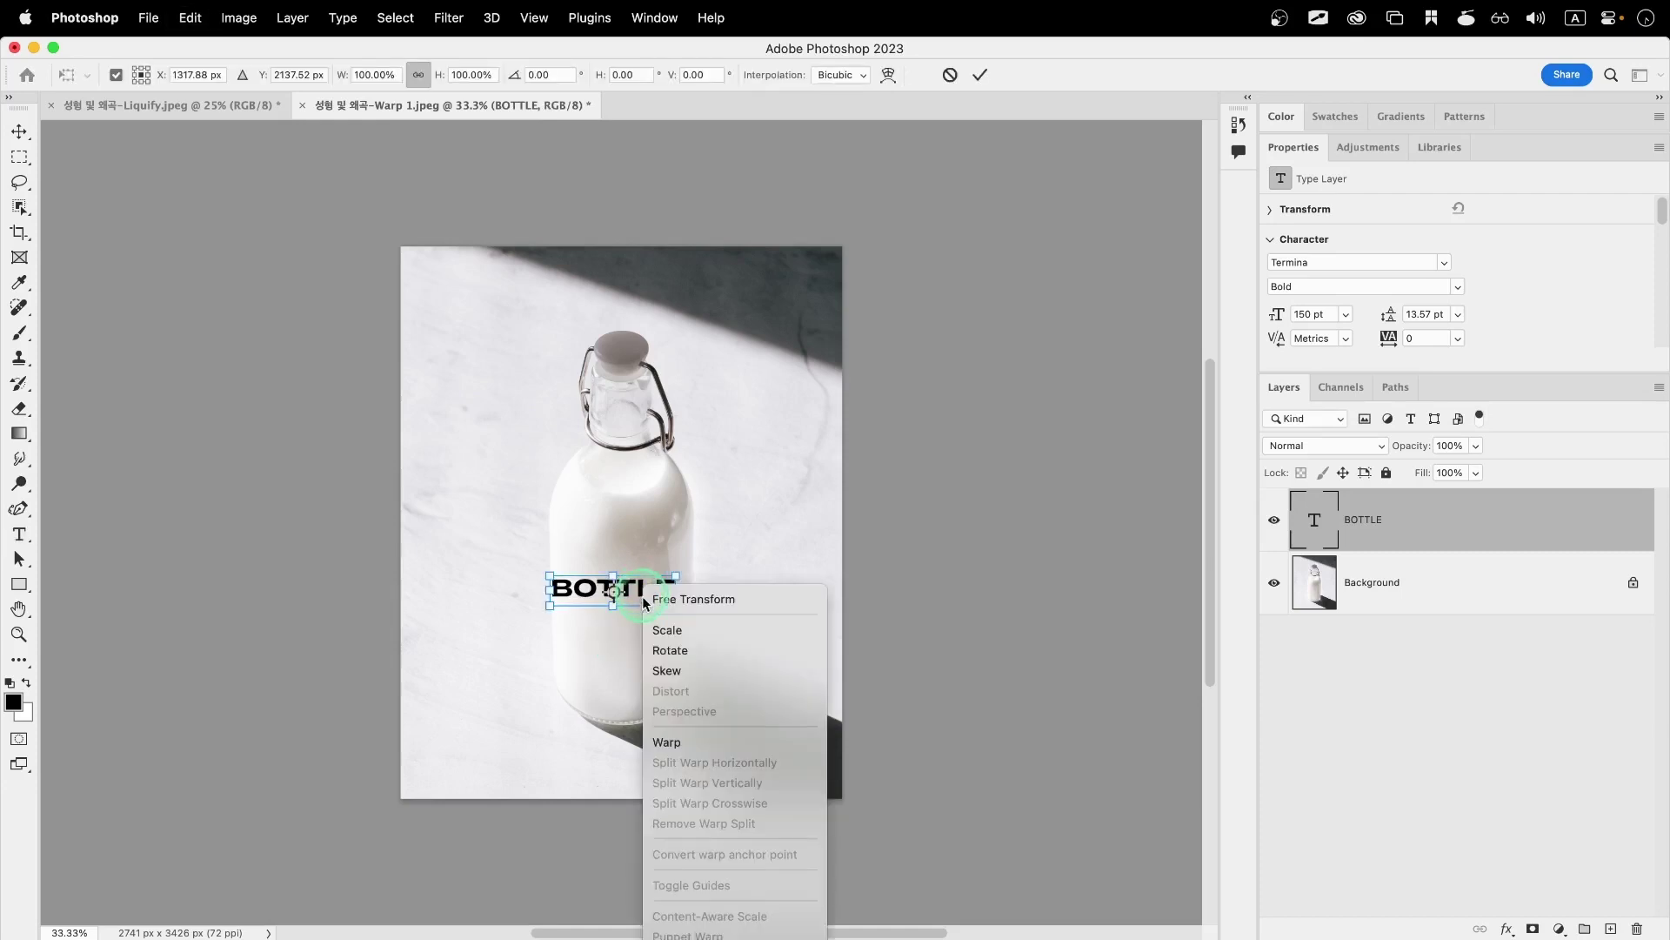
{"action": "left_click", "coordinate": [685, 746]}
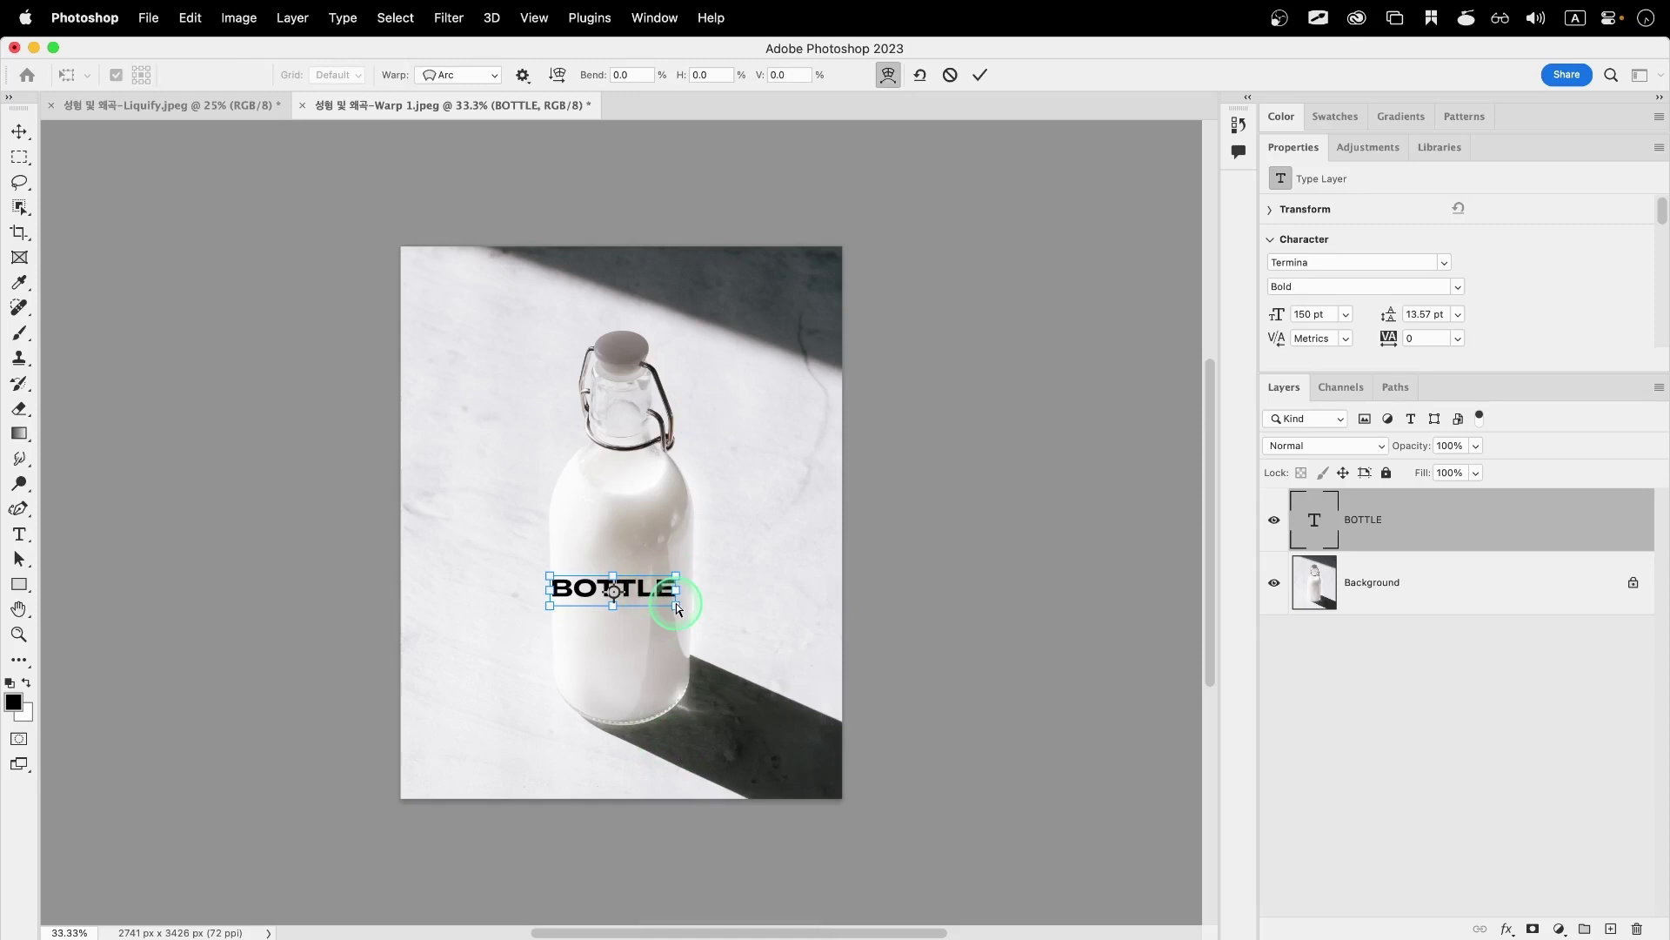
{"action": "left_click", "coordinate": [457, 75]}
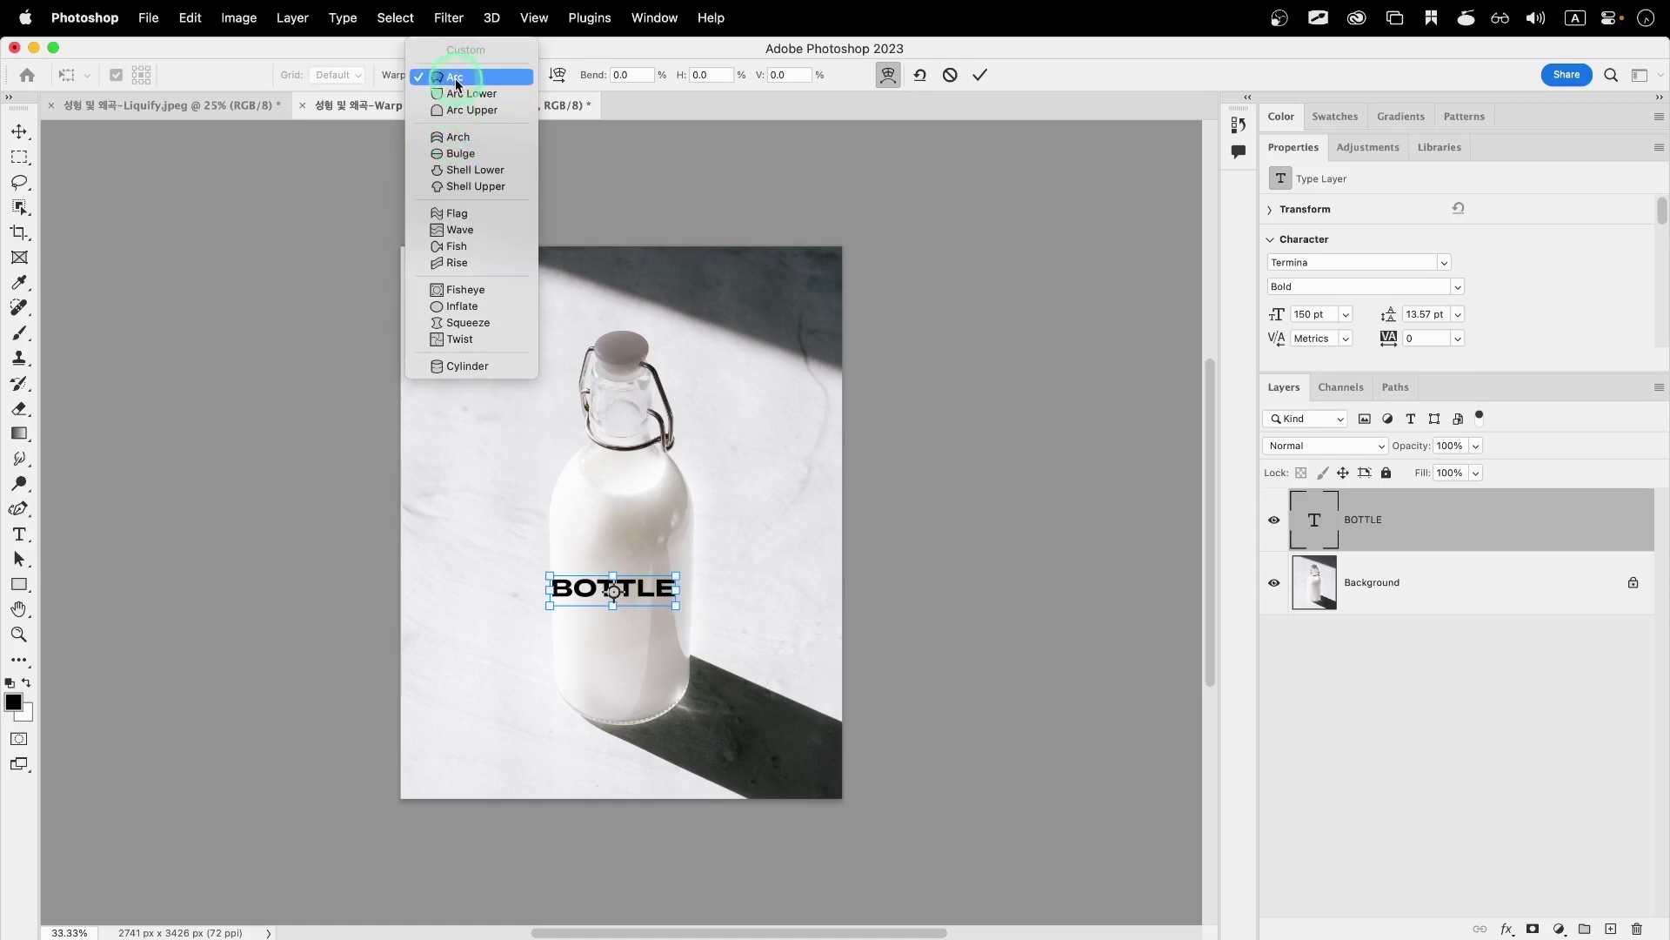
{"action": "left_click", "coordinate": [458, 139]}
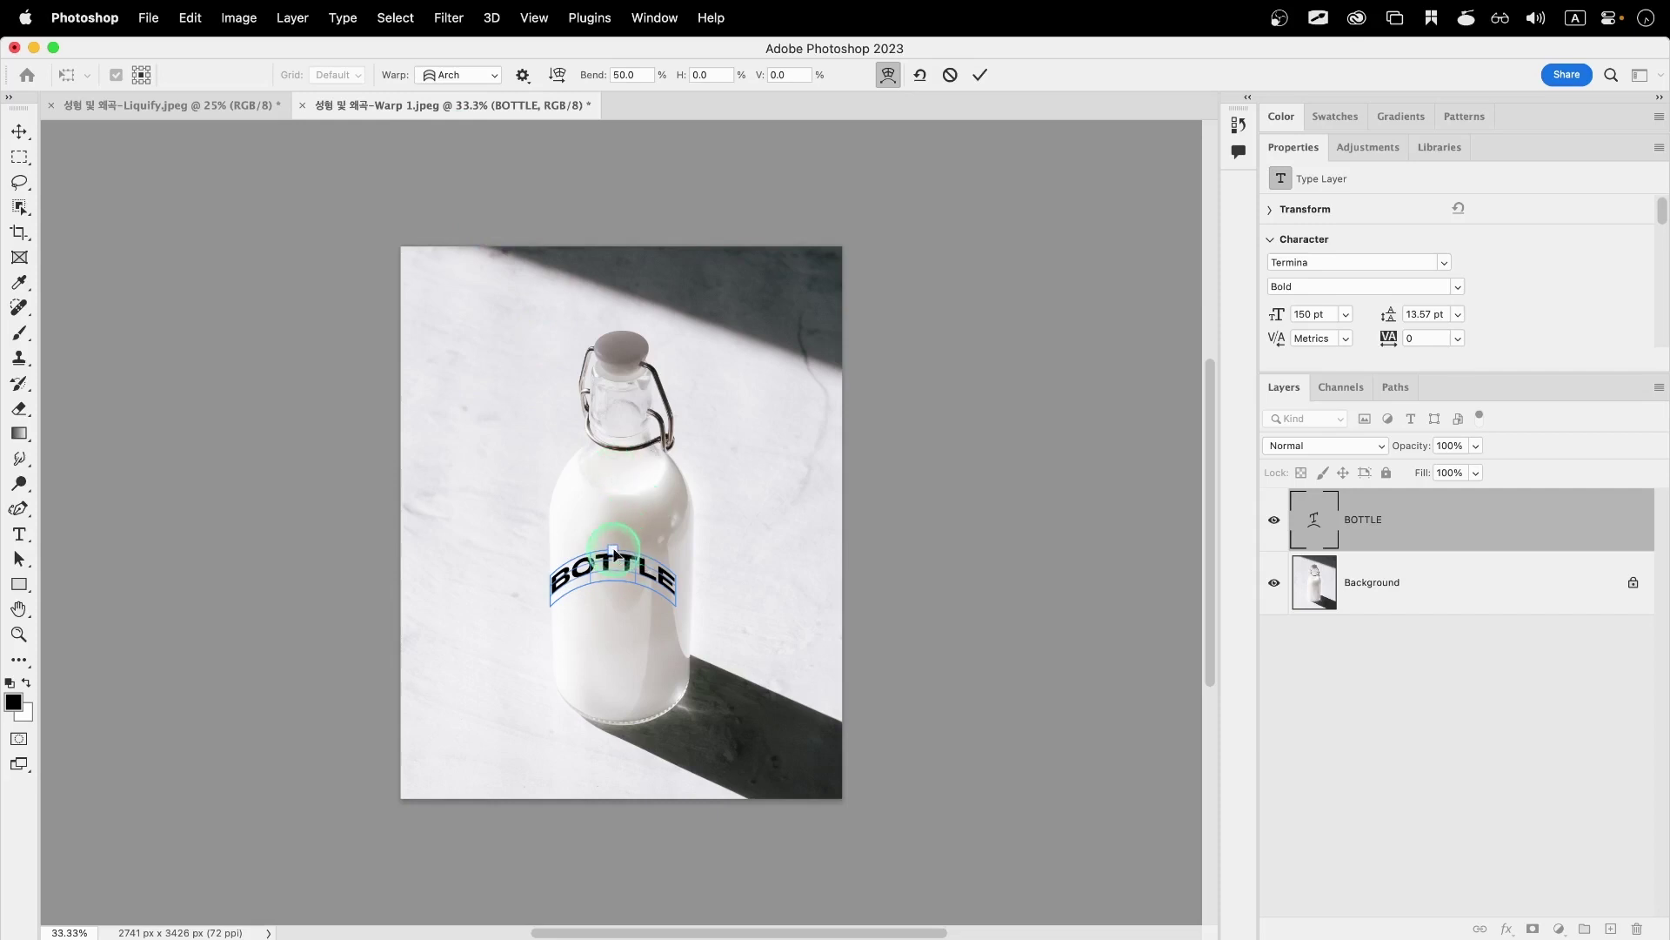
Step: Curve the BOTTLE text downward to follow the bottle and set the Arch bend to -36%
{"action": "left_click_drag", "start_coordinate": [615, 555], "coordinate": [615, 596]}
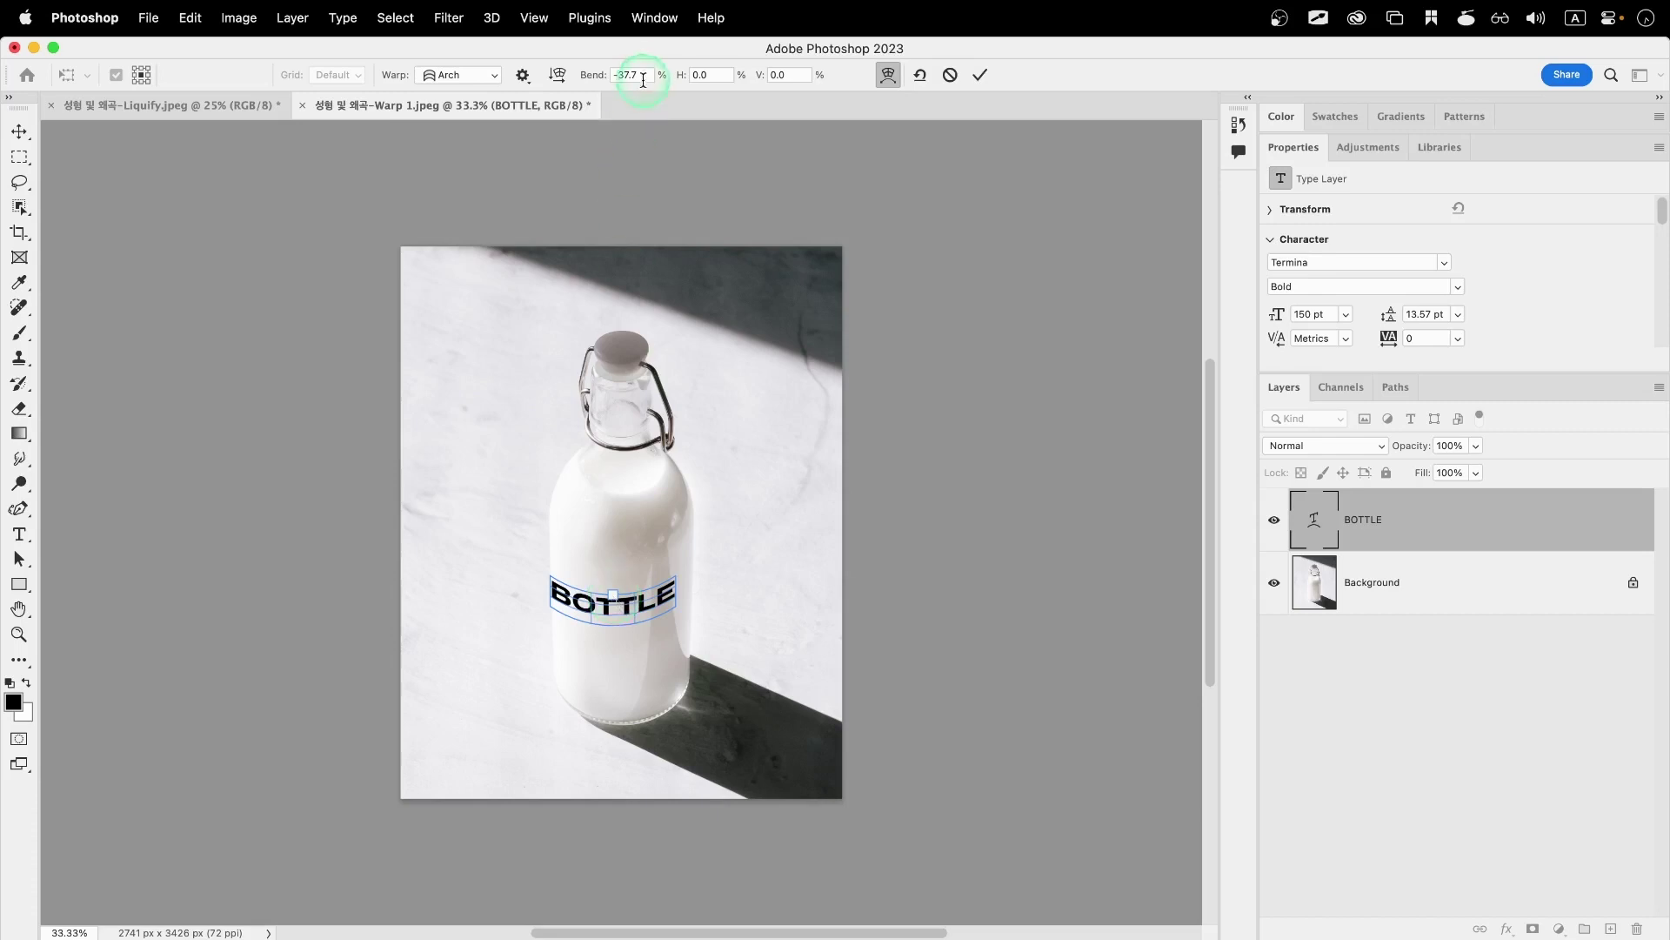
{"action": "left_click", "coordinate": [629, 74]}
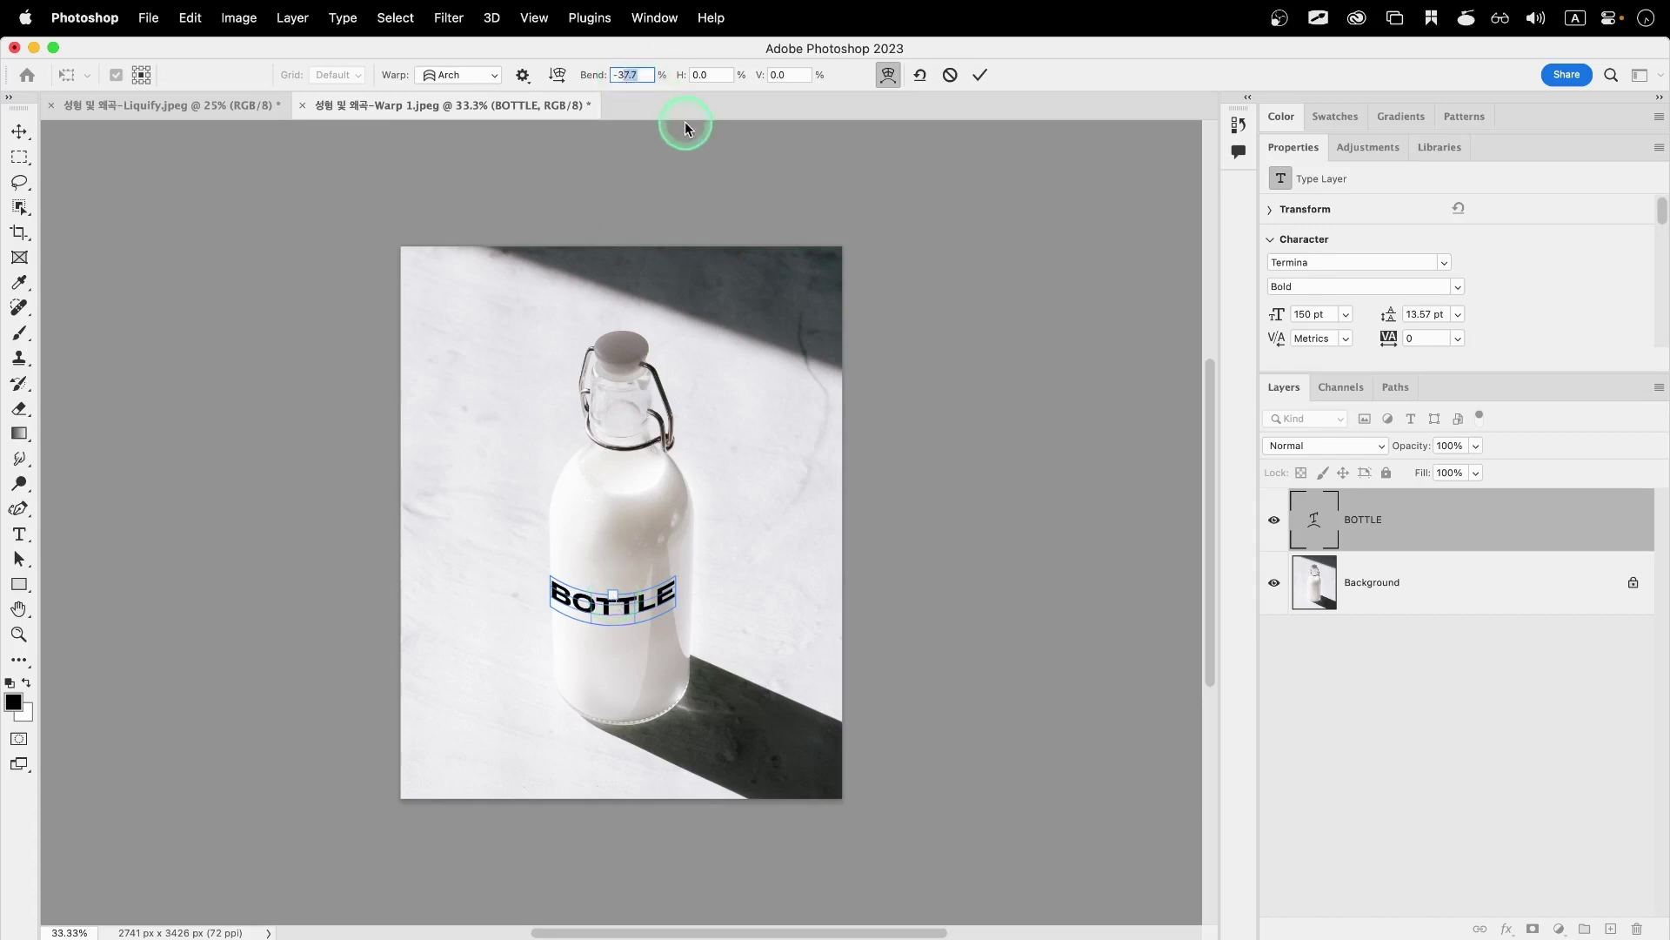
{"action": "type", "text": "-36"}
{"action": "key", "text": "Tab"}
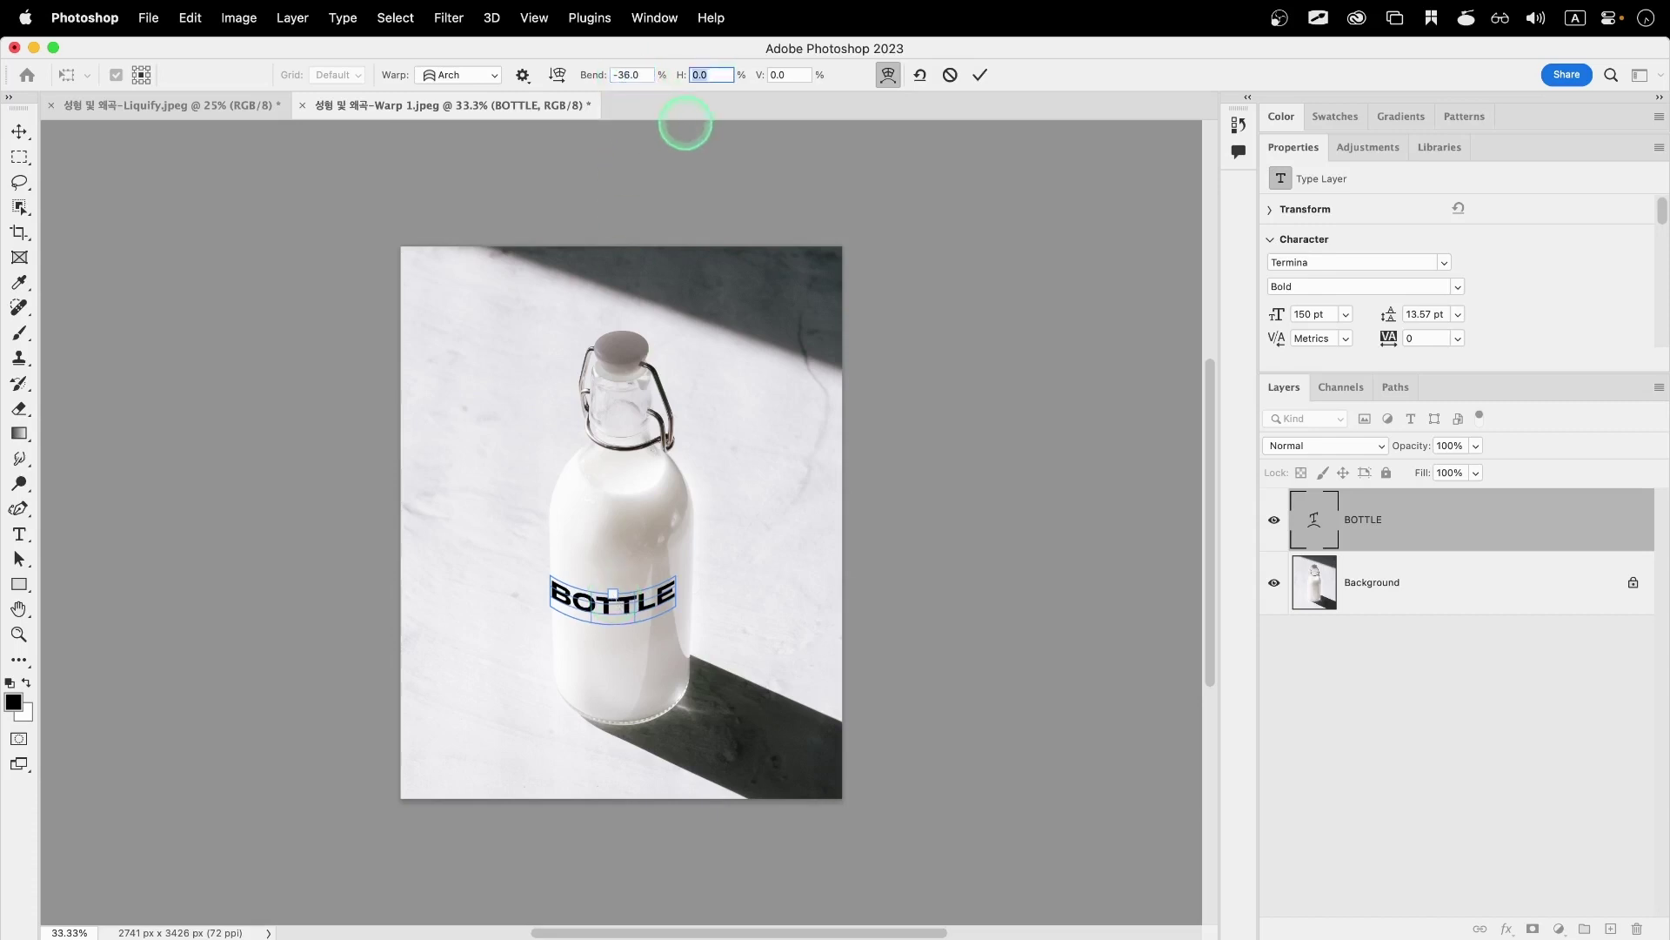
Step: Commit the arch warp and move the BOTTLE text down near the base of the bottle
{"action": "left_click", "coordinate": [880, 312]}
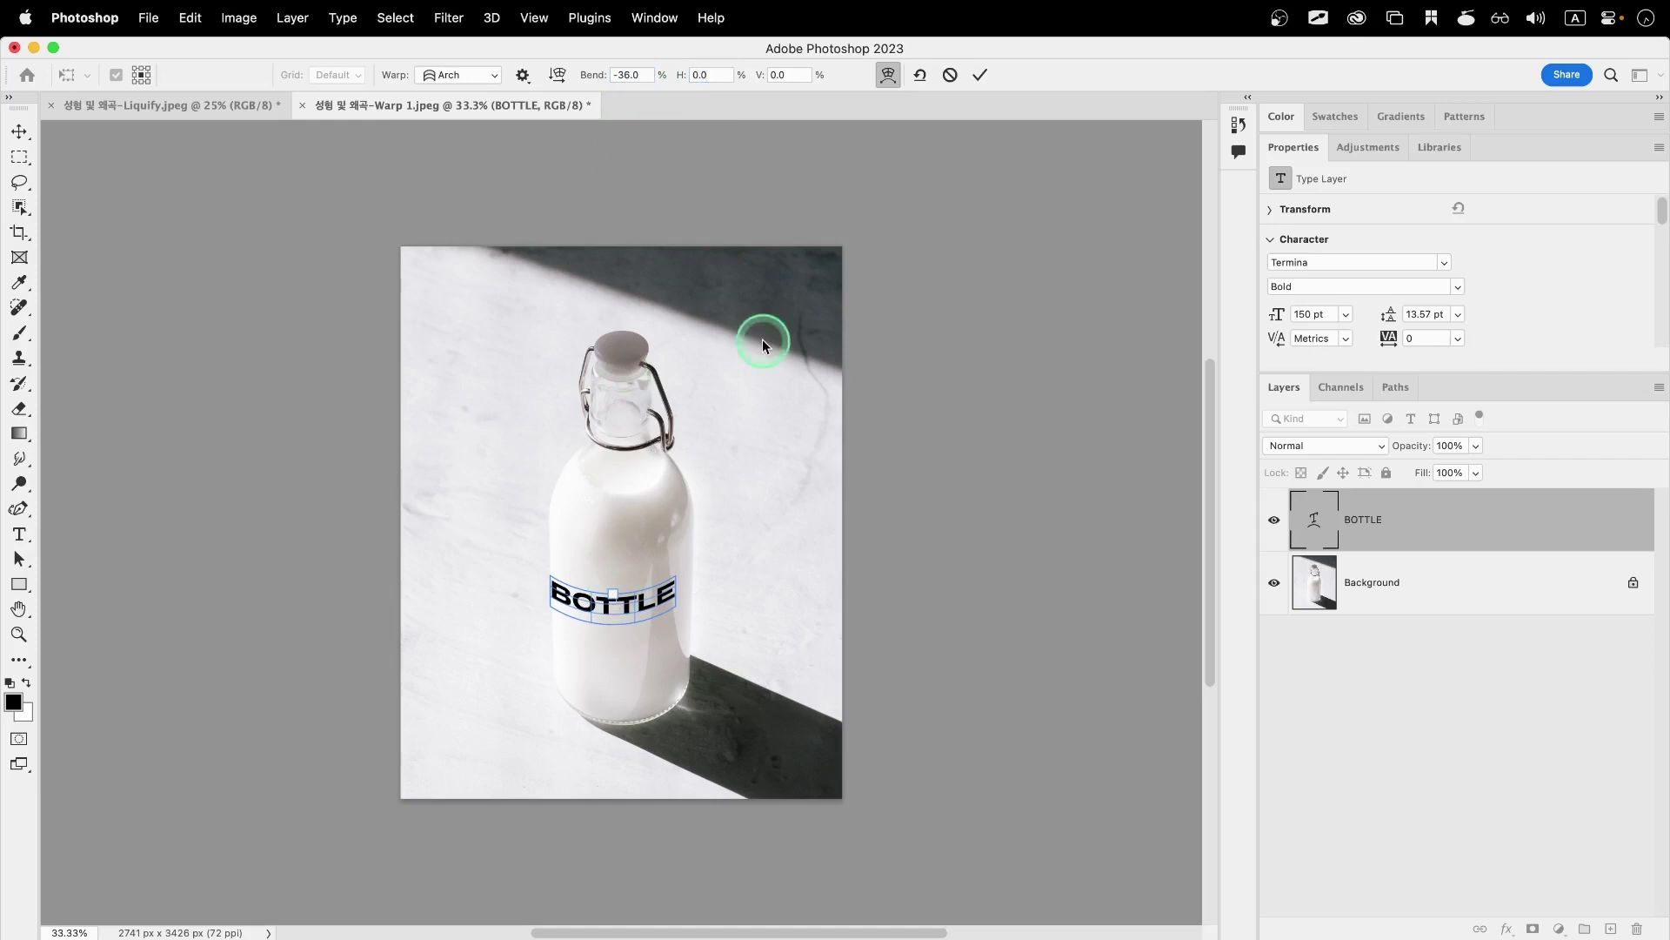
{"action": "left_click", "coordinate": [763, 345]}
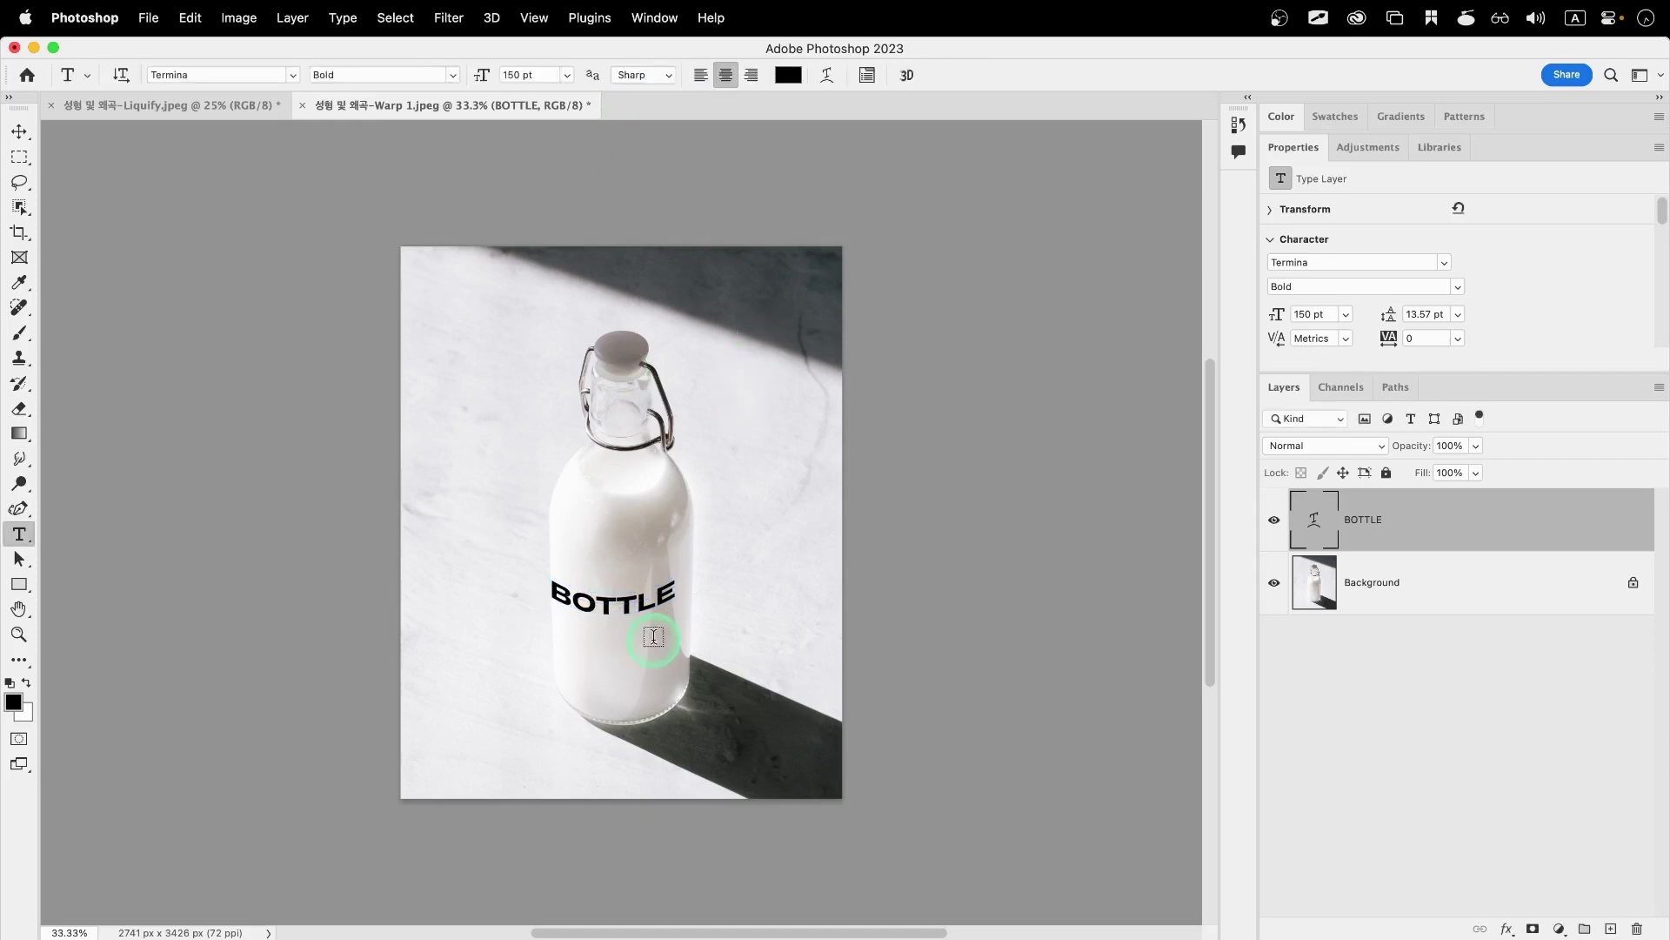
{"action": "left_click_drag", "start_coordinate": [647, 618], "coordinate": [644, 668]}
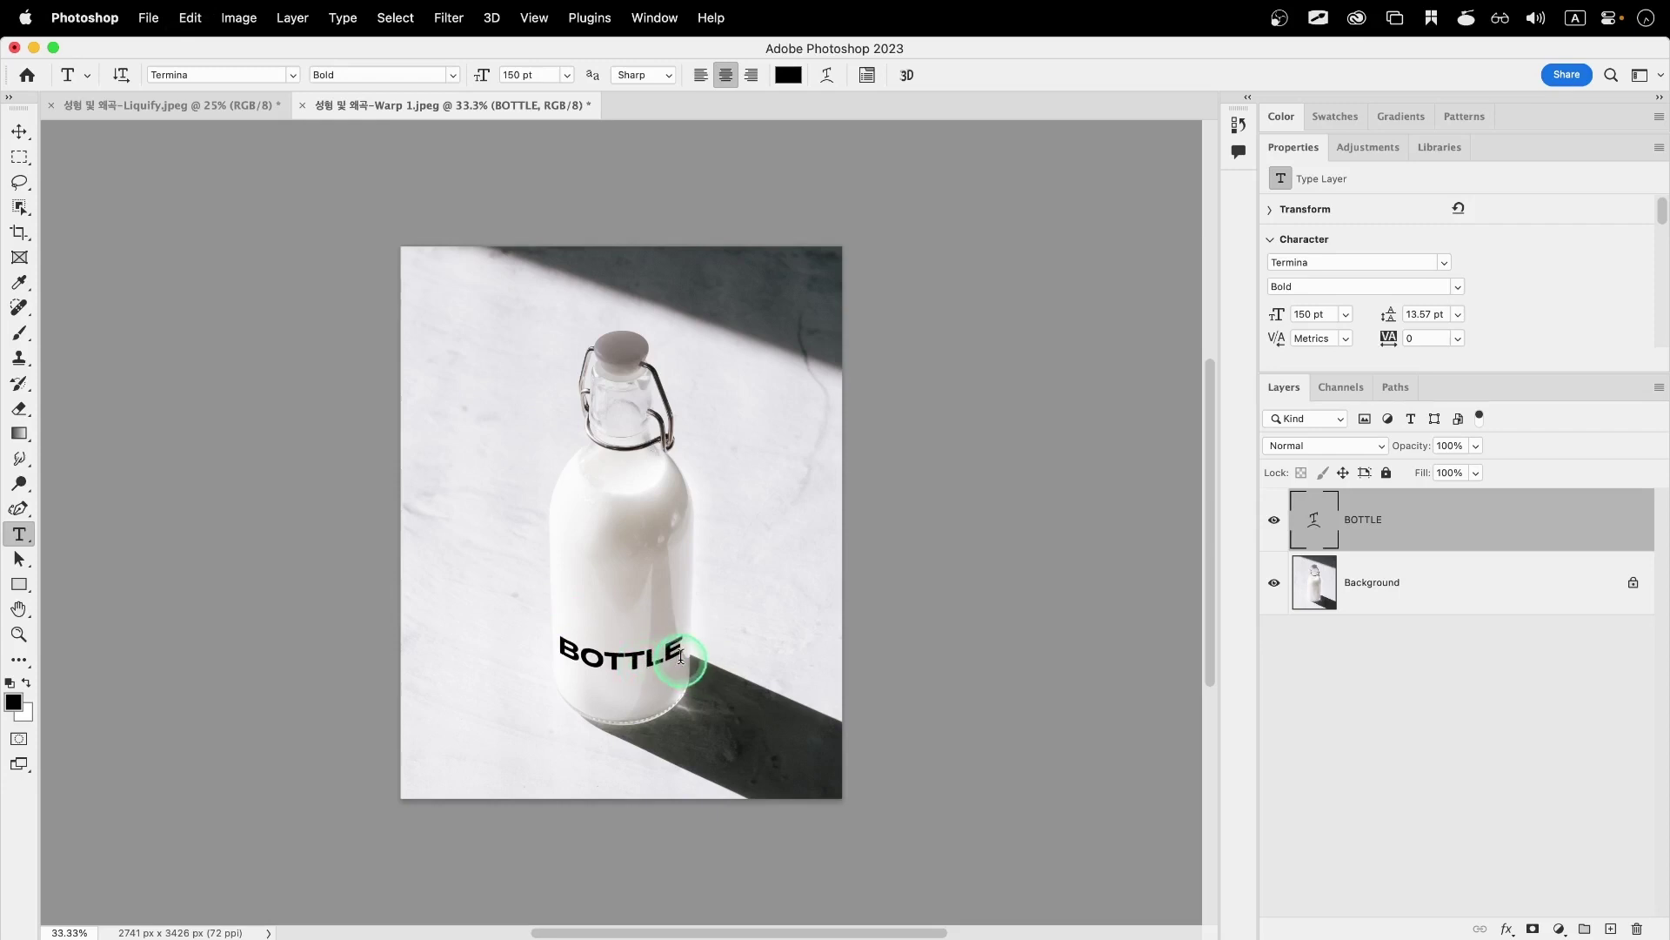
Step: Place the heart image 성형 및 왜곡-Warp 2.png into the bottle photo as an embedded object
{"action": "left_click", "coordinate": [148, 17]}
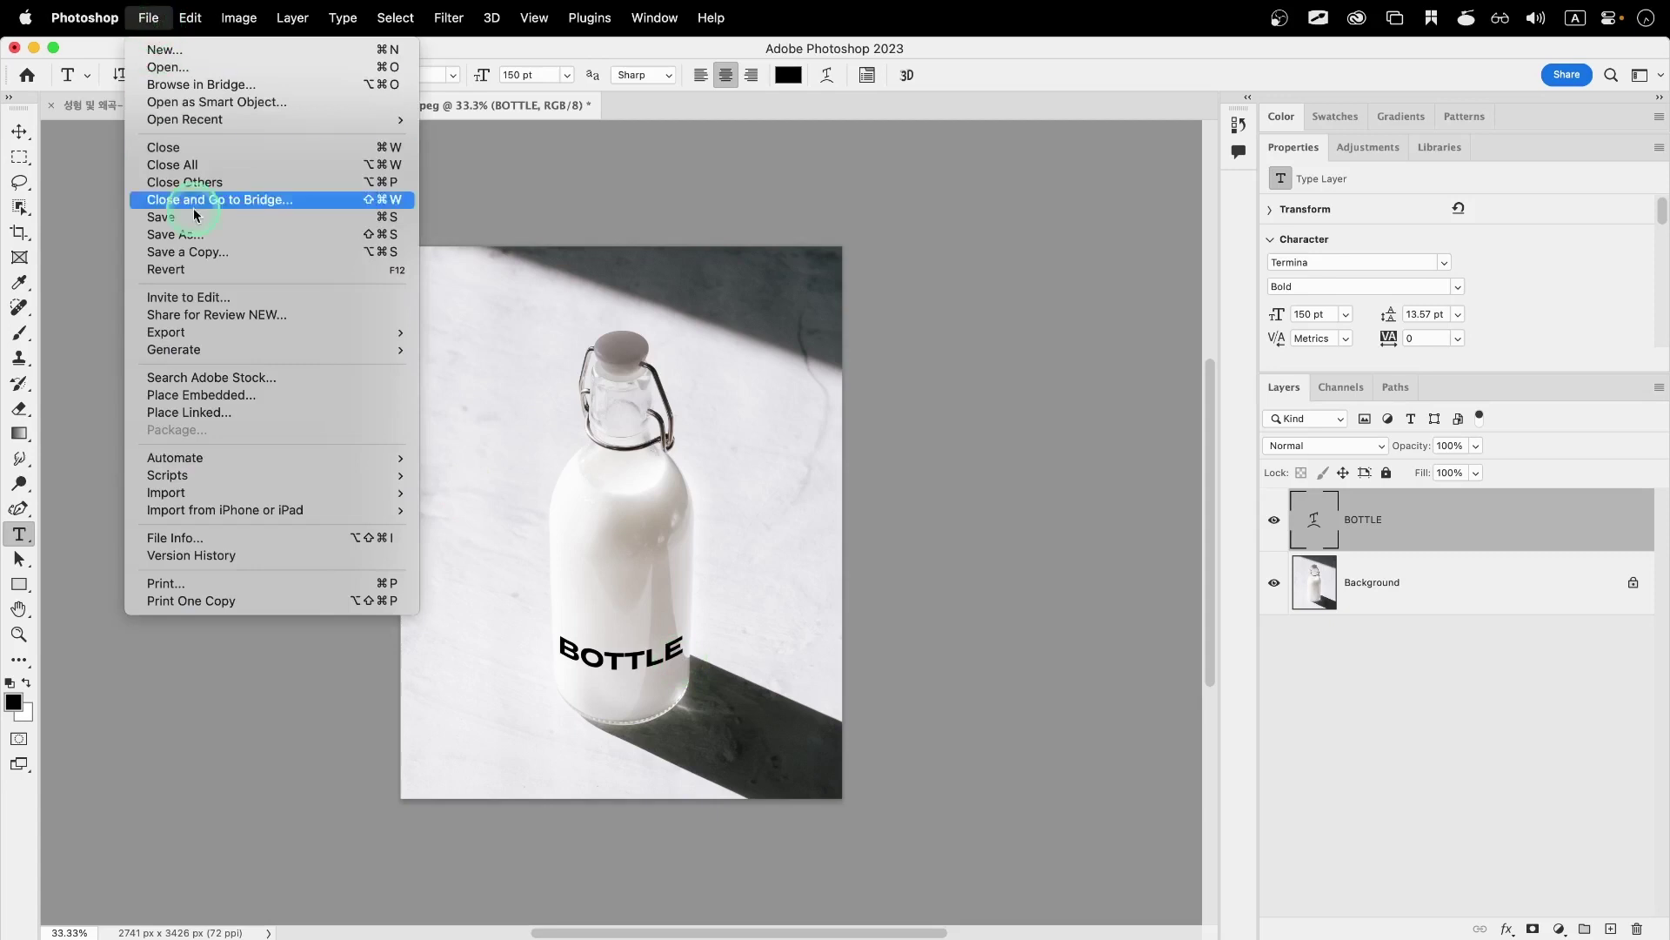
{"action": "left_click", "coordinate": [215, 396]}
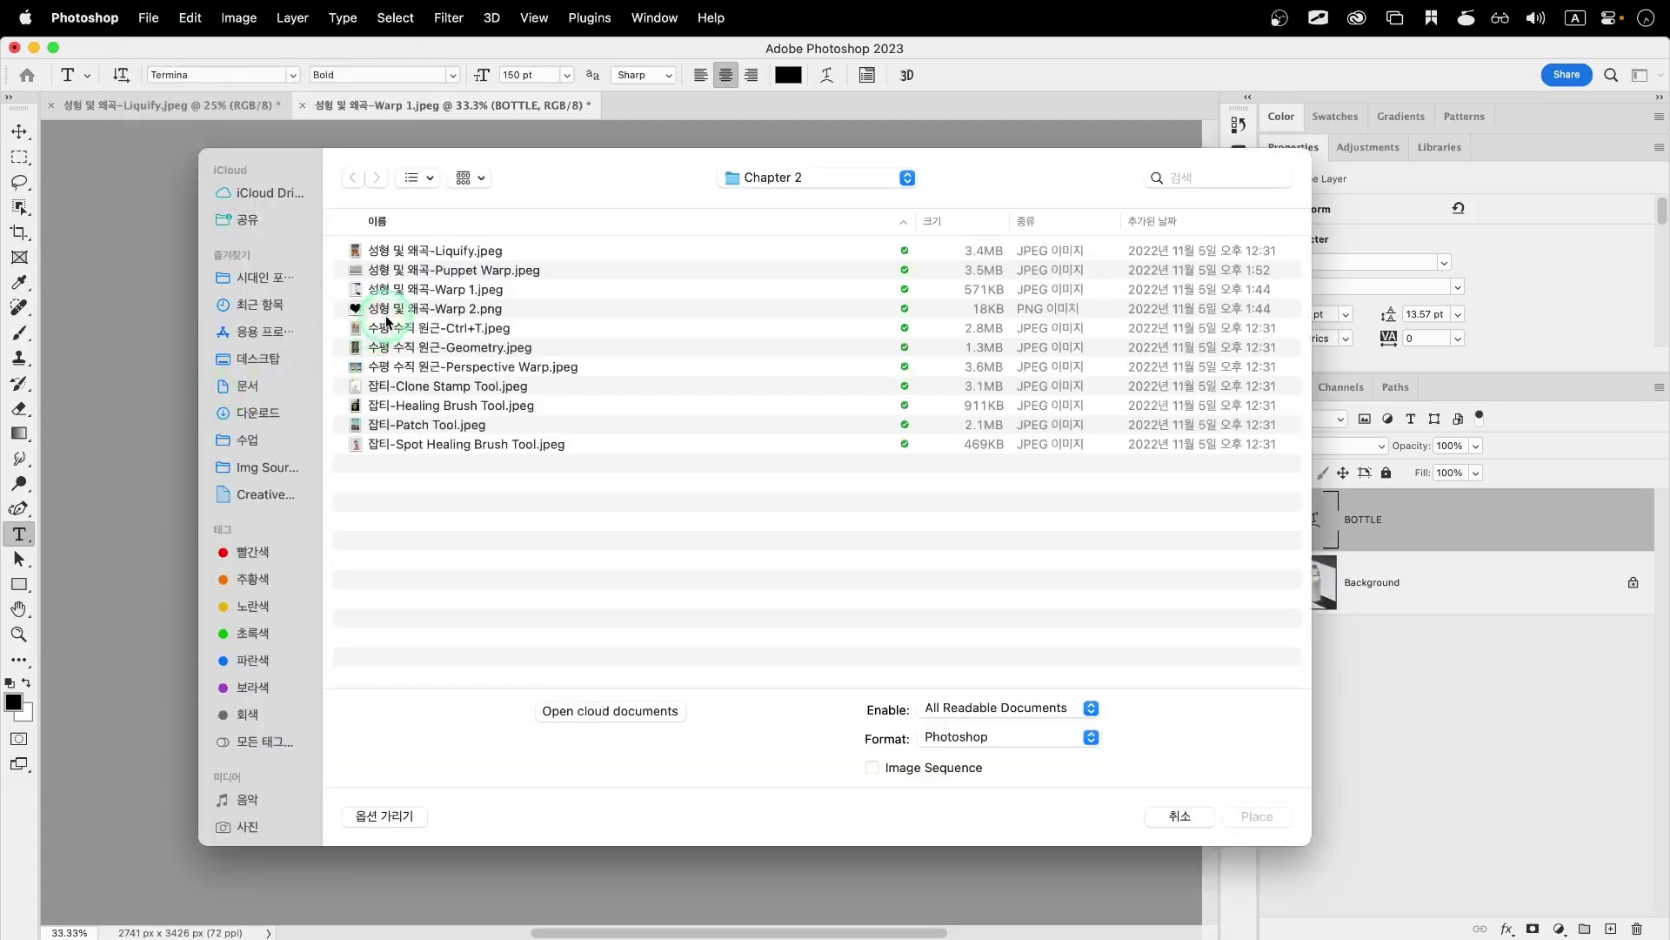
{"action": "left_click", "coordinate": [389, 311]}
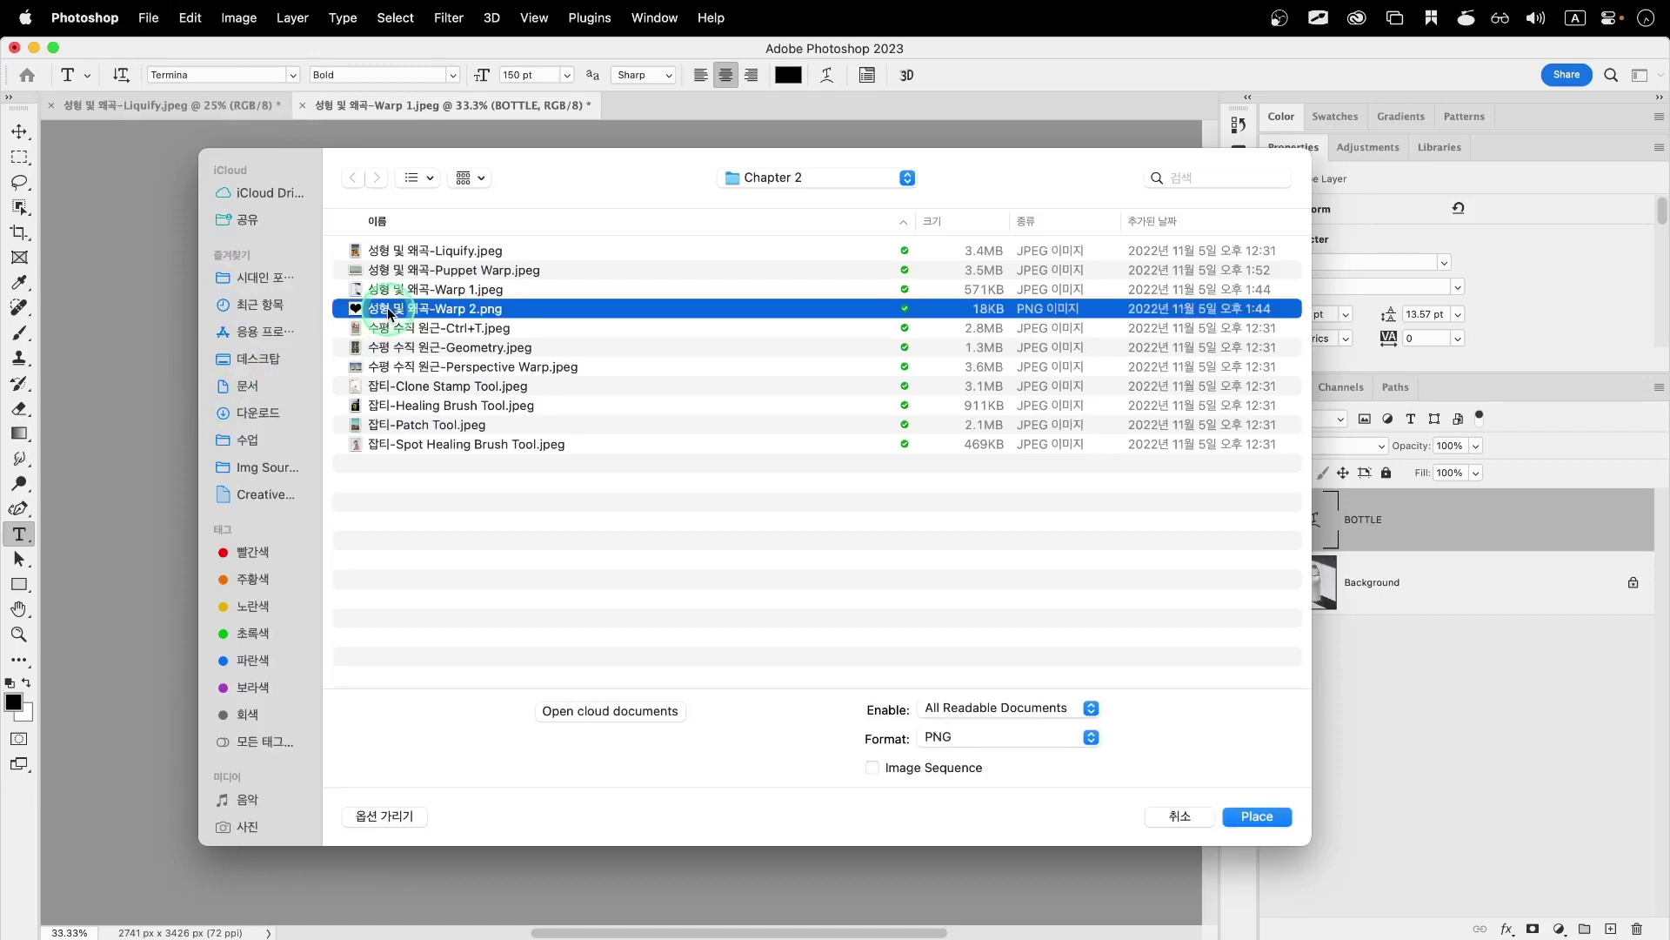
{"action": "double_click", "coordinate": [390, 311]}
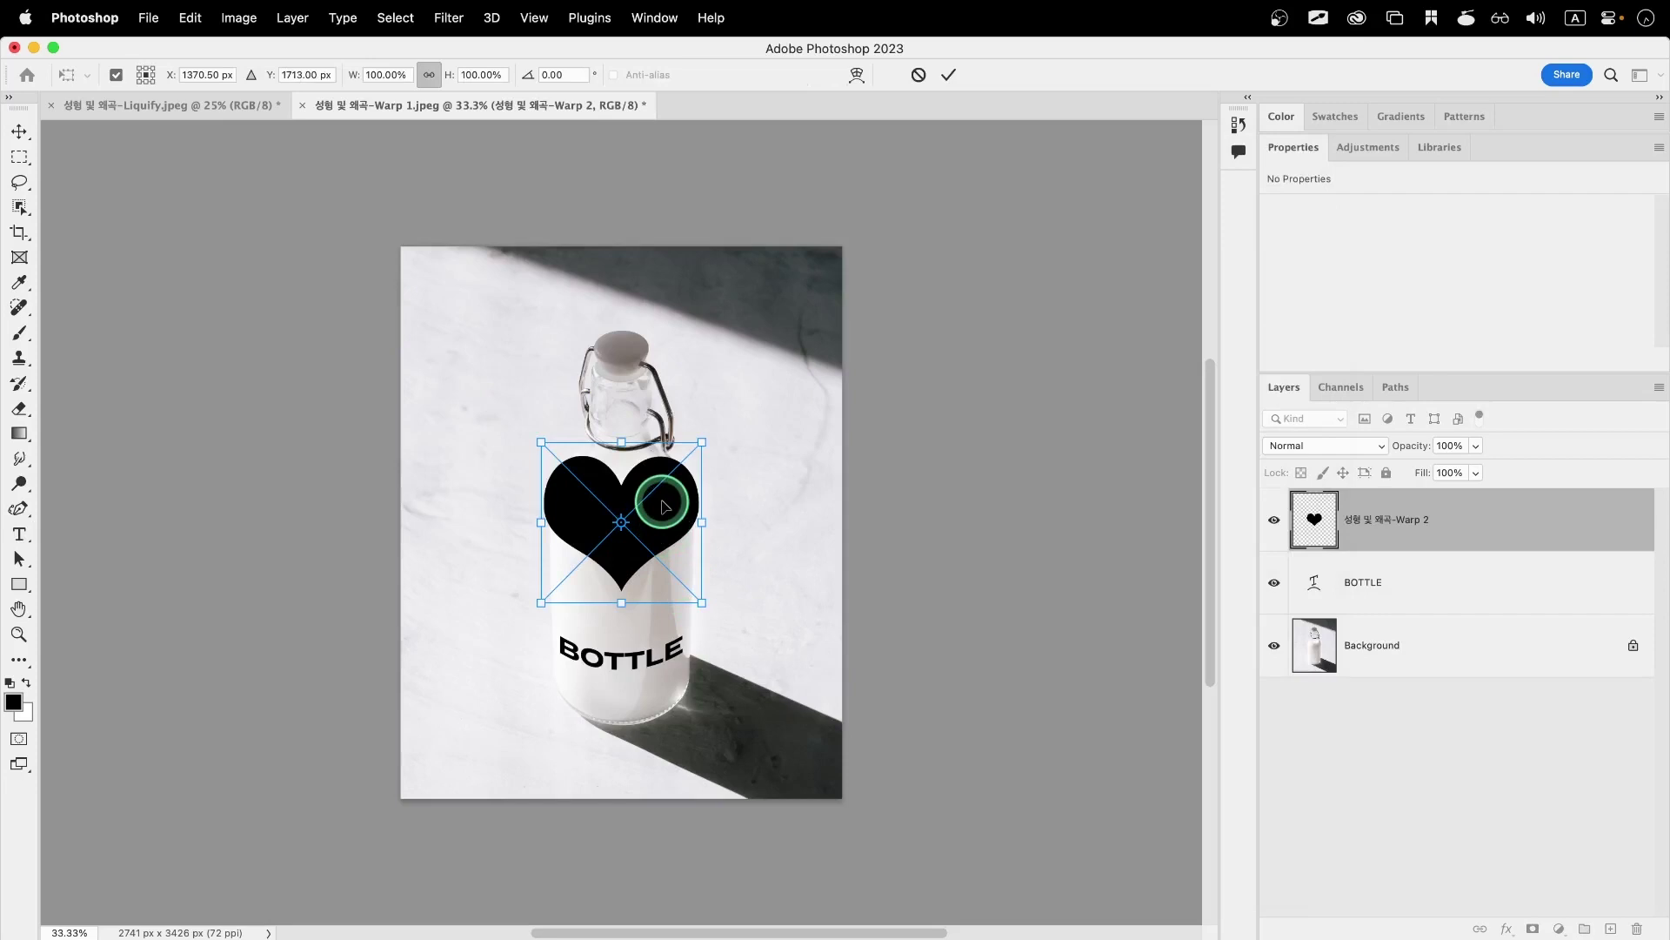
Step: Warp the heart by raising its four corners and pulling the upper and lower edges downward to follow the bottle's curve
{"action": "right_click", "coordinate": [663, 507]}
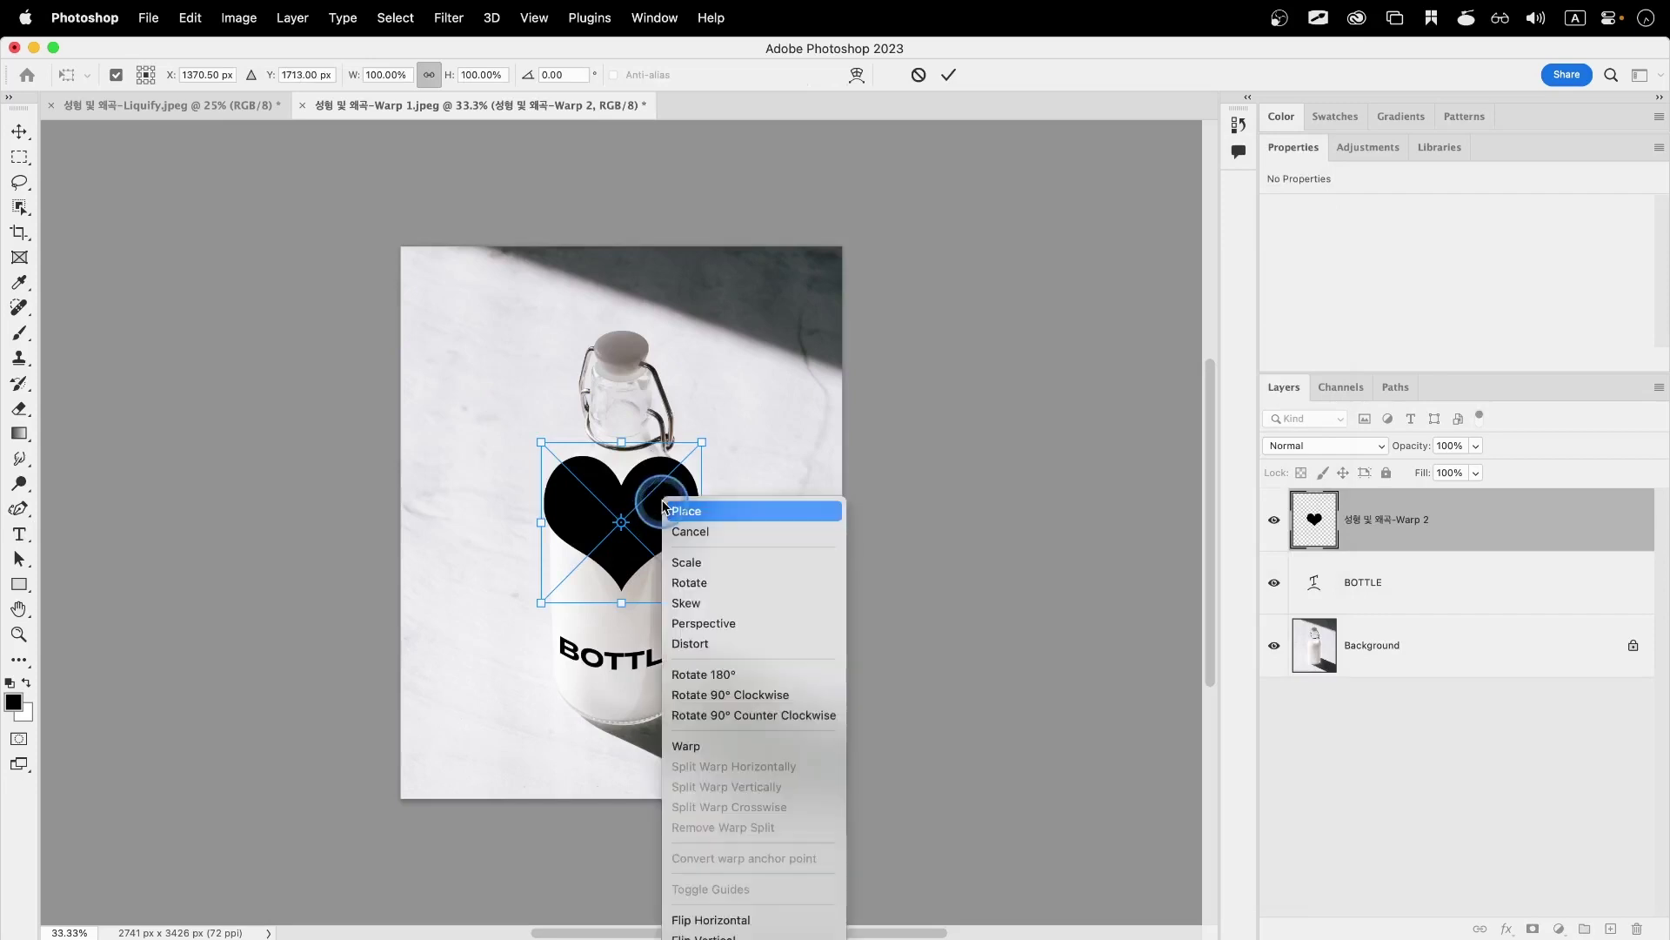
{"action": "left_click", "coordinate": [745, 746]}
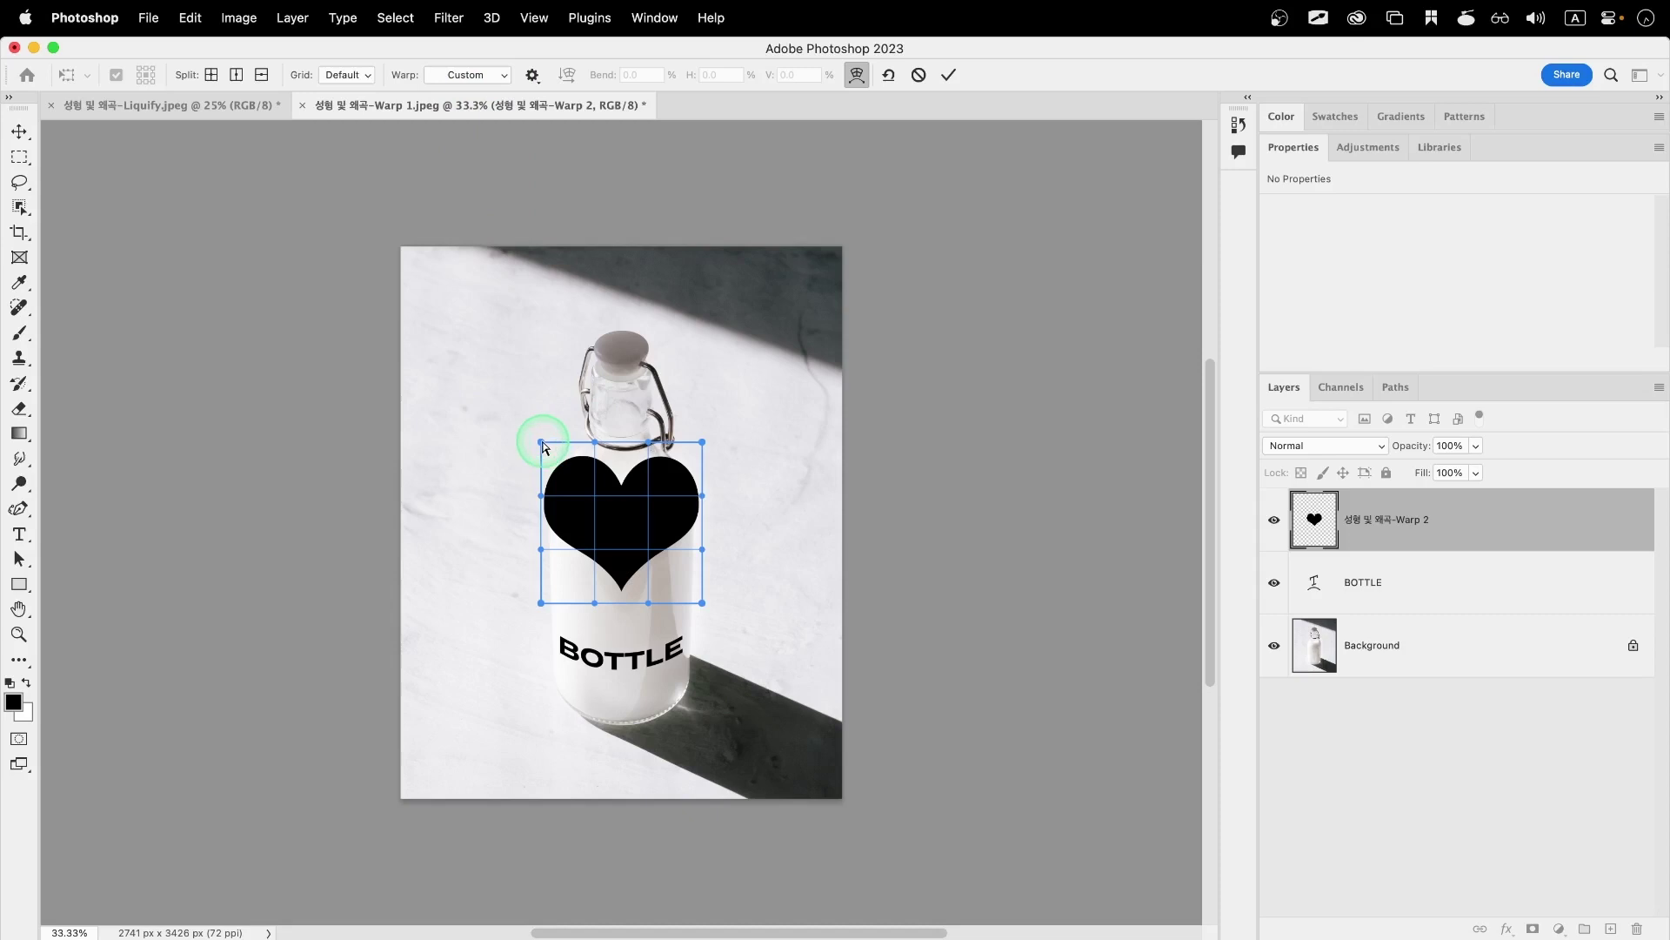
{"action": "left_click_drag", "start_coordinate": [541, 444], "coordinate": [541, 428]}
{"action": "left_click_drag", "start_coordinate": [702, 442], "coordinate": [702, 425]}
{"action": "left_click_drag", "start_coordinate": [595, 603], "coordinate": [541, 589]}
{"action": "left_click_drag", "start_coordinate": [702, 600], "coordinate": [703, 582]}
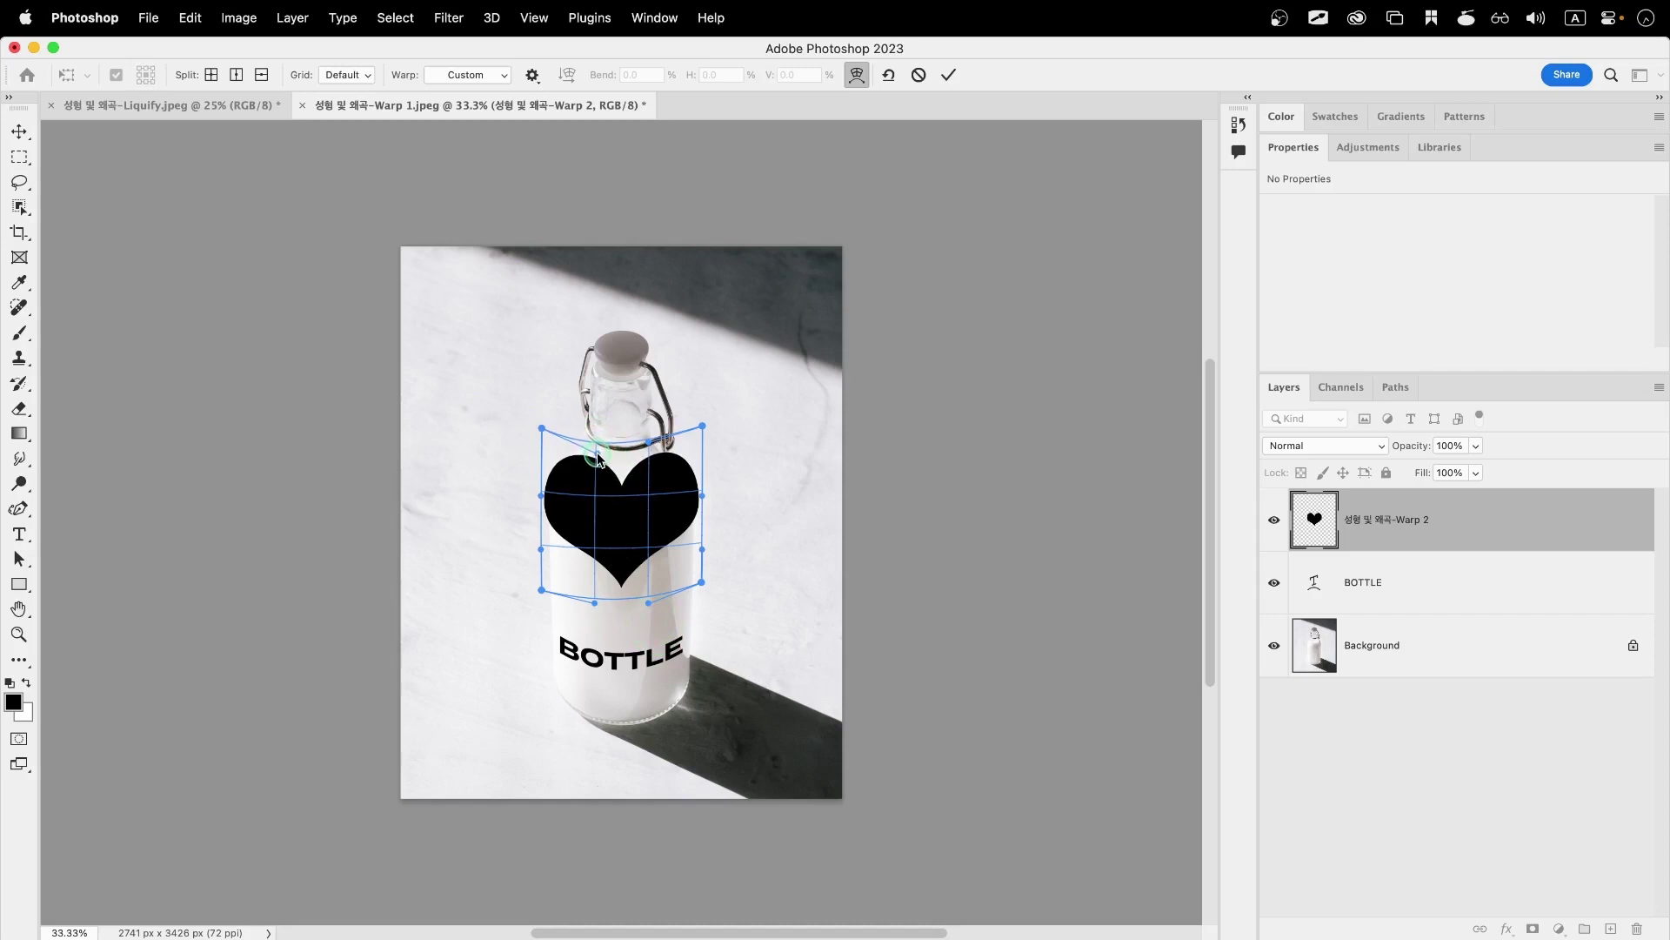
{"action": "left_click_drag", "start_coordinate": [597, 458], "coordinate": [650, 454]}
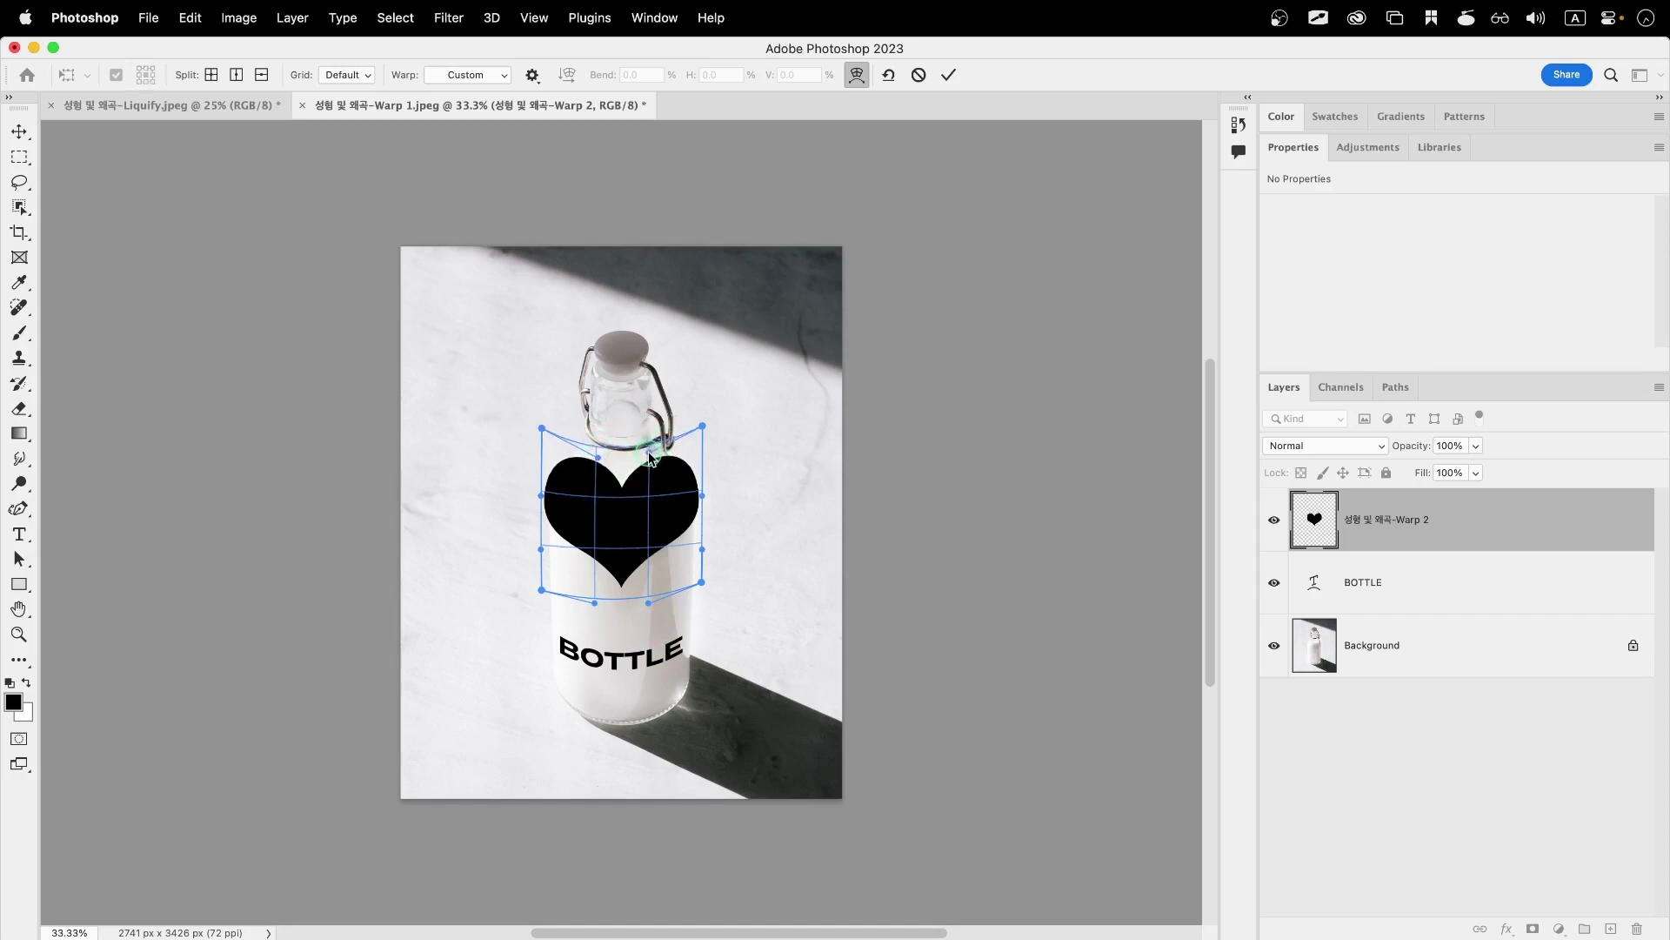
{"action": "left_click_drag", "start_coordinate": [594, 606], "coordinate": [648, 621]}
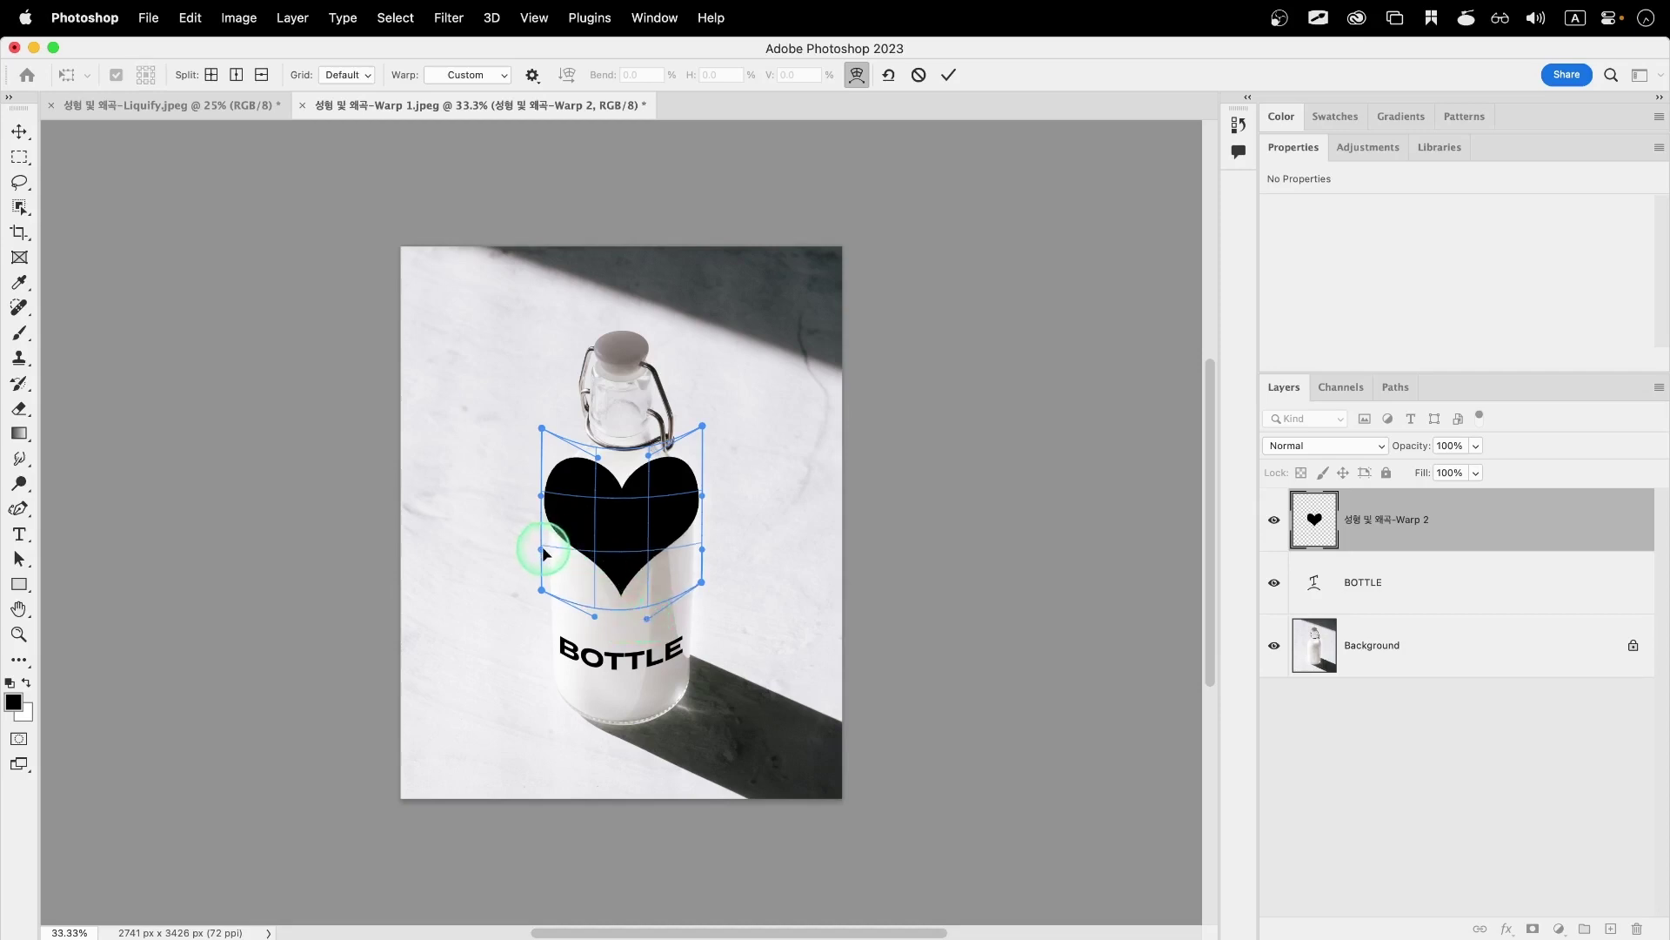
Step: Bulge both sides of the heart slightly outward with the warp handles and commit the placement
{"action": "left_click_drag", "start_coordinate": [539, 551], "coordinate": [530, 548]}
{"action": "left_click_drag", "start_coordinate": [713, 550], "coordinate": [723, 548]}
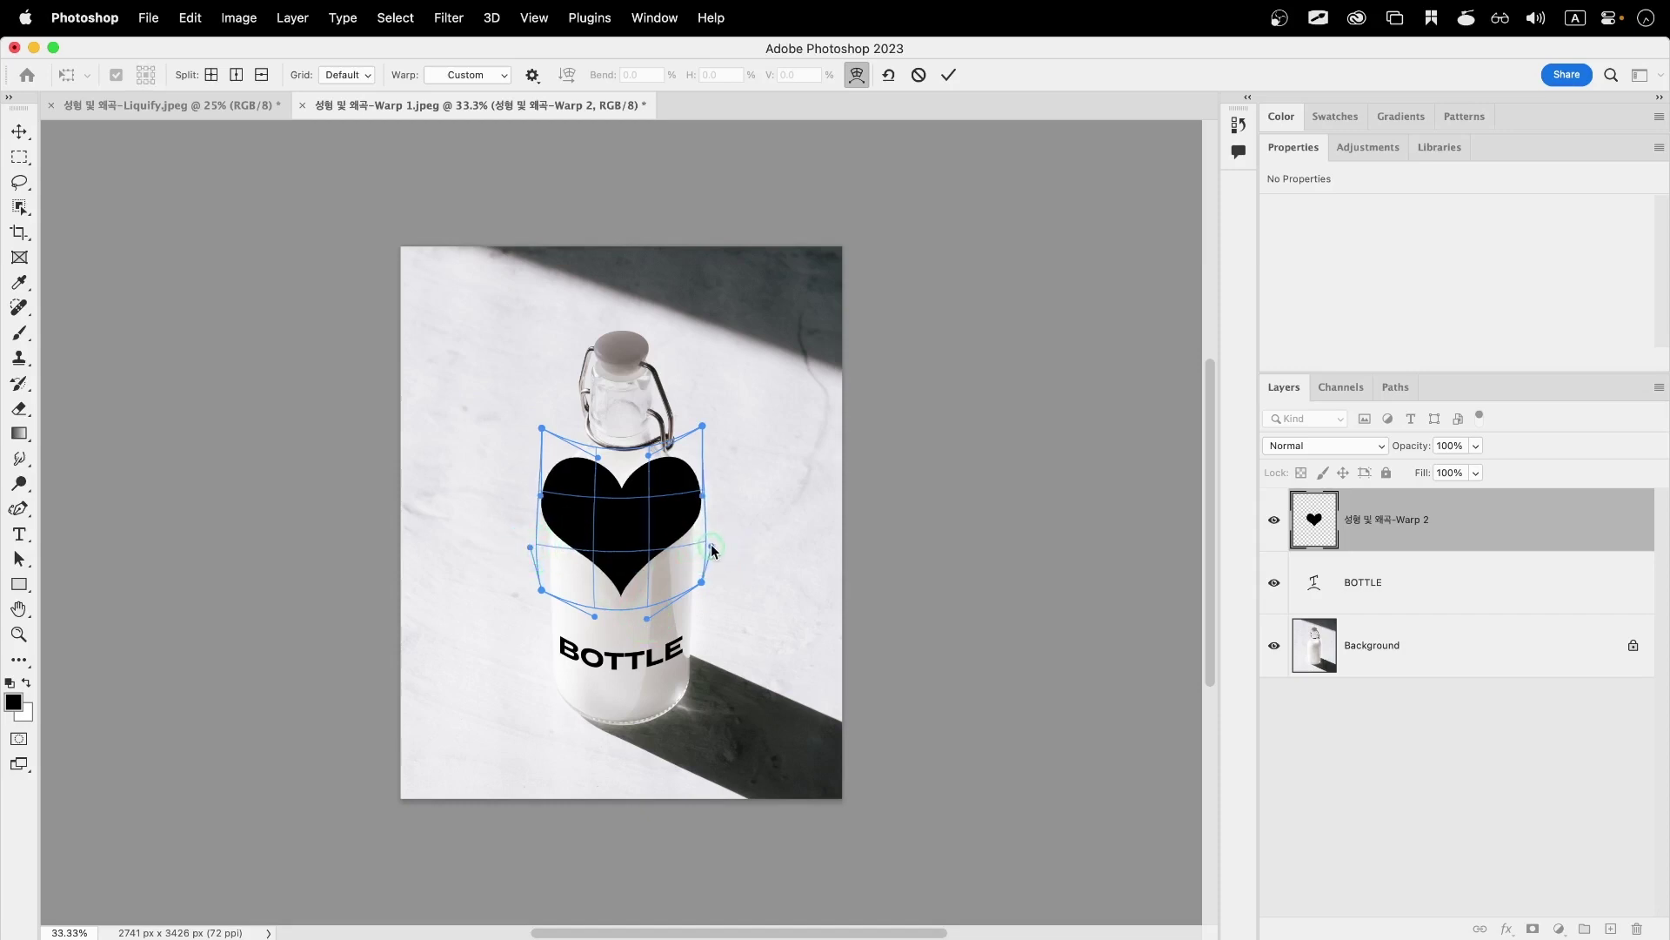
{"action": "left_click_drag", "start_coordinate": [552, 500], "coordinate": [539, 498]}
{"action": "left_click_drag", "start_coordinate": [720, 496], "coordinate": [719, 495]}
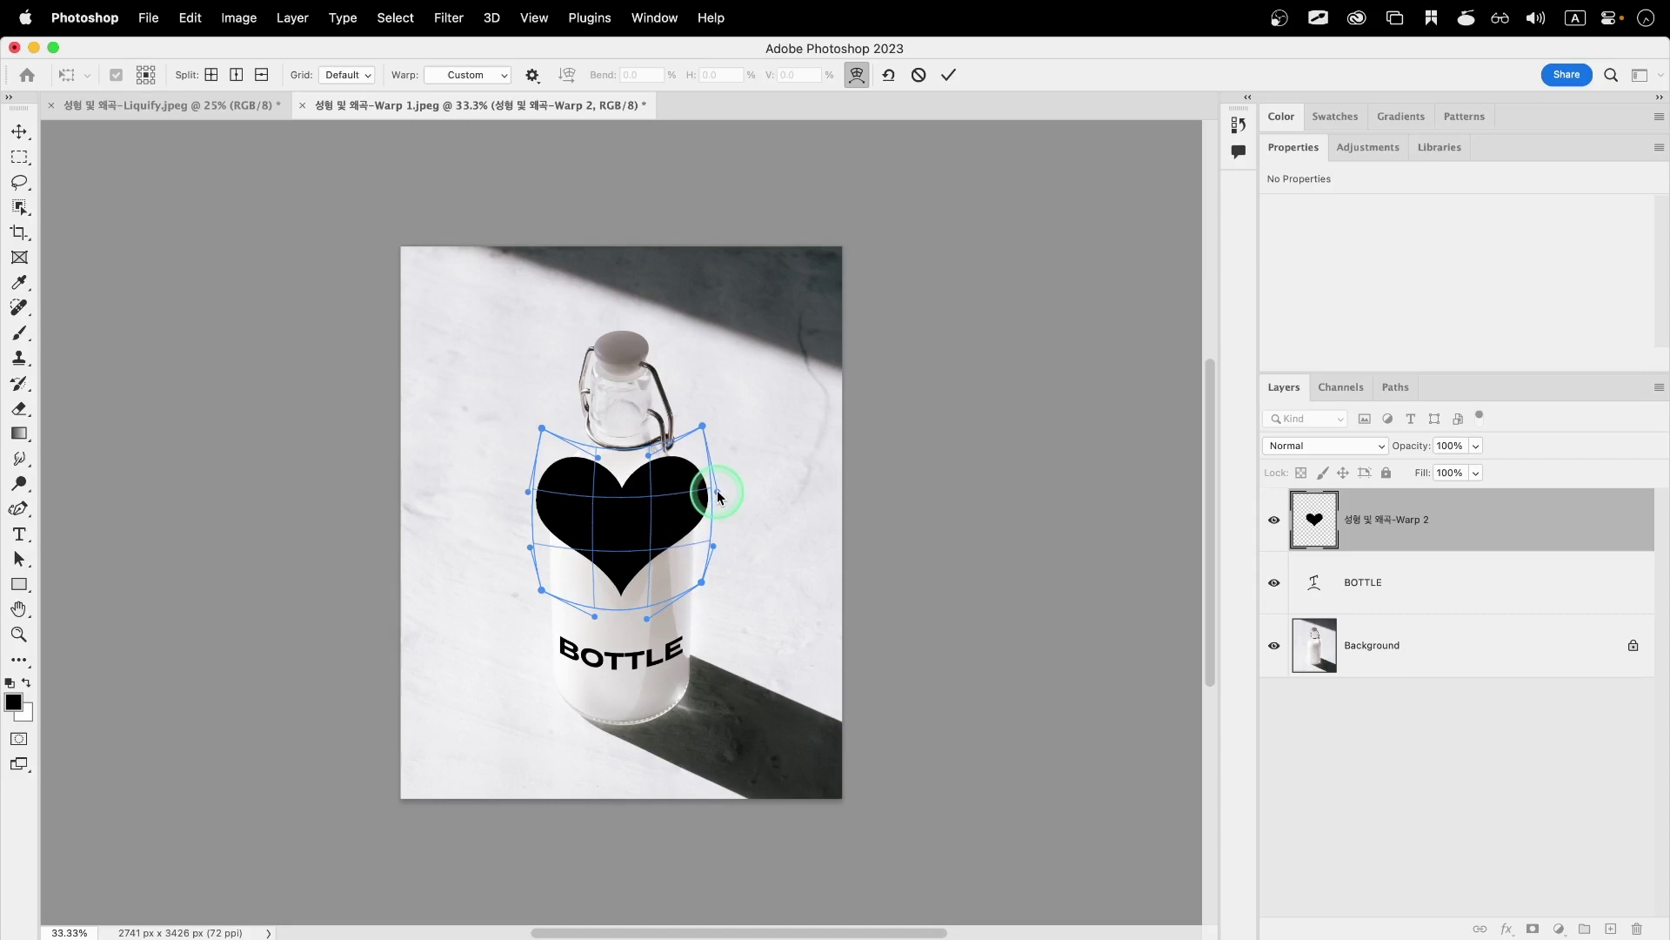
{"action": "key", "text": "Return"}
{"action": "key", "text": "t"}
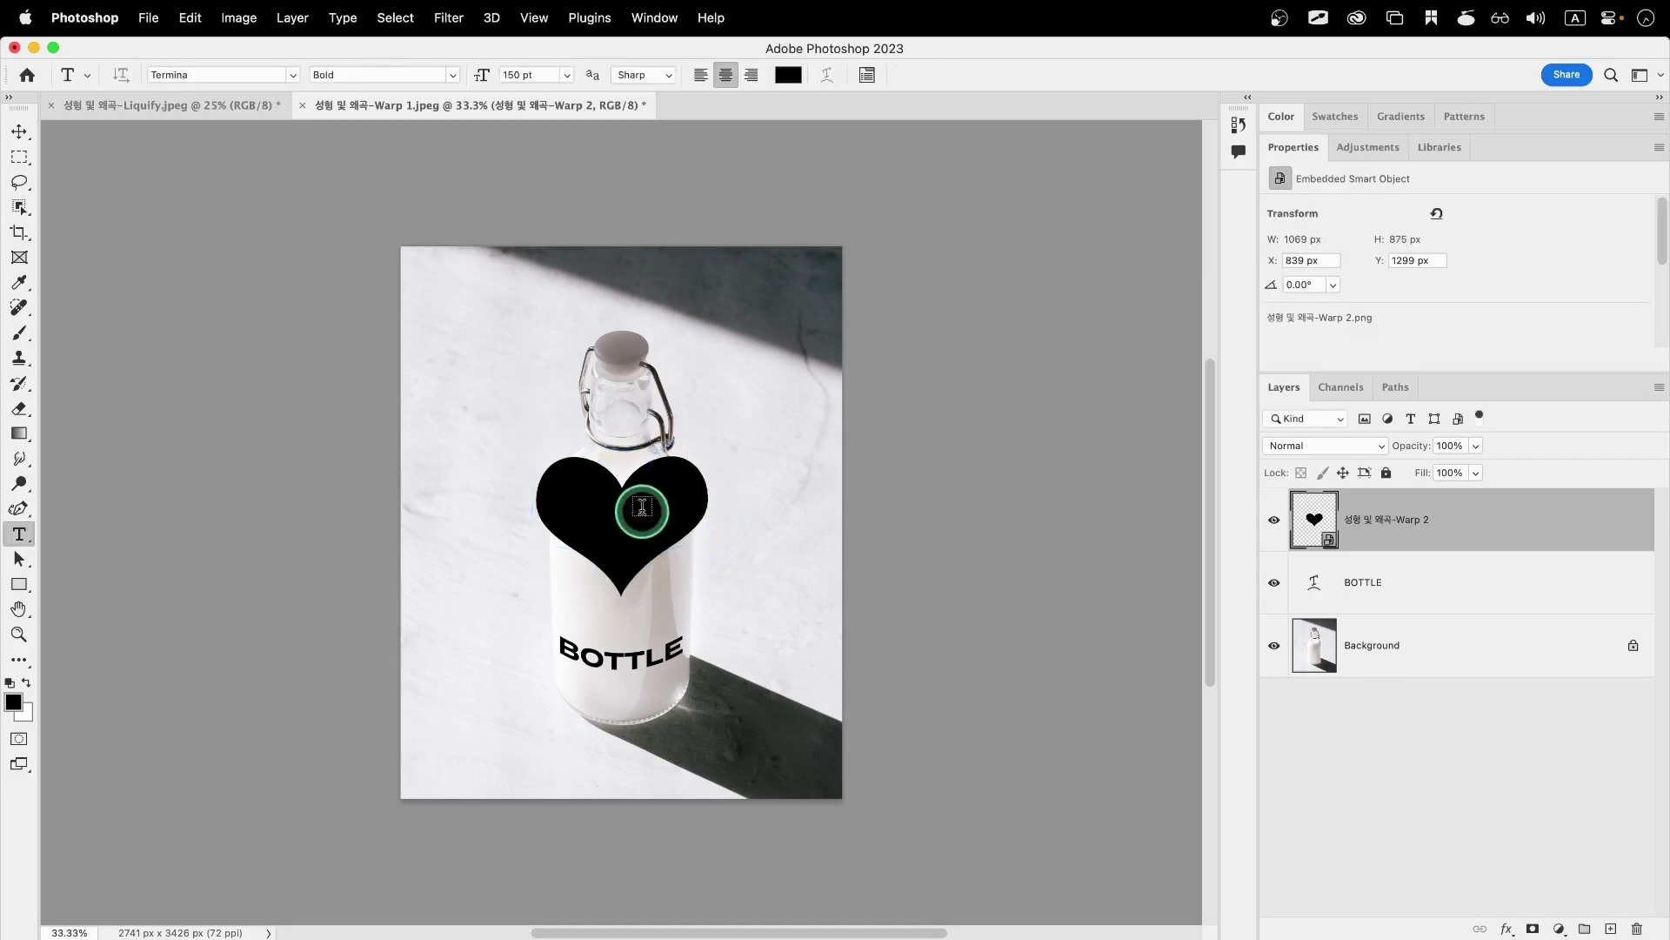
Step: Move the heart down above the BOTTLE text, scale it to about 762 by 623 px to fit the bottle, and commit the transform
{"action": "left_click_drag", "start_coordinate": [639, 513], "coordinate": [635, 548]}
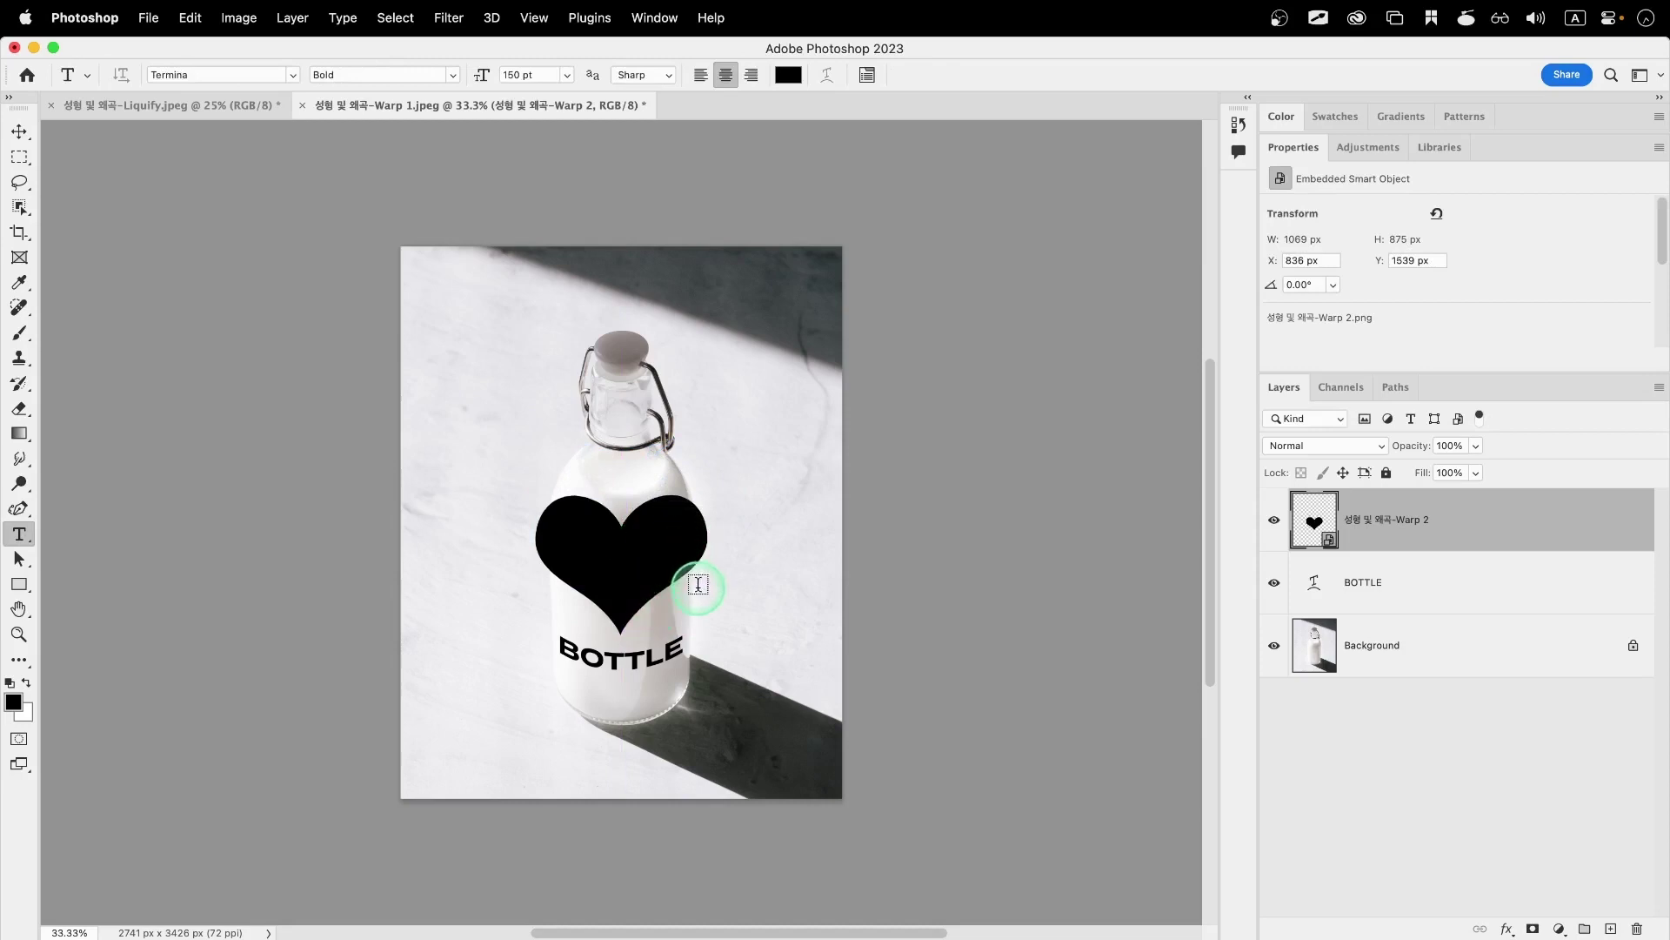
{"action": "key", "text": "super+t"}
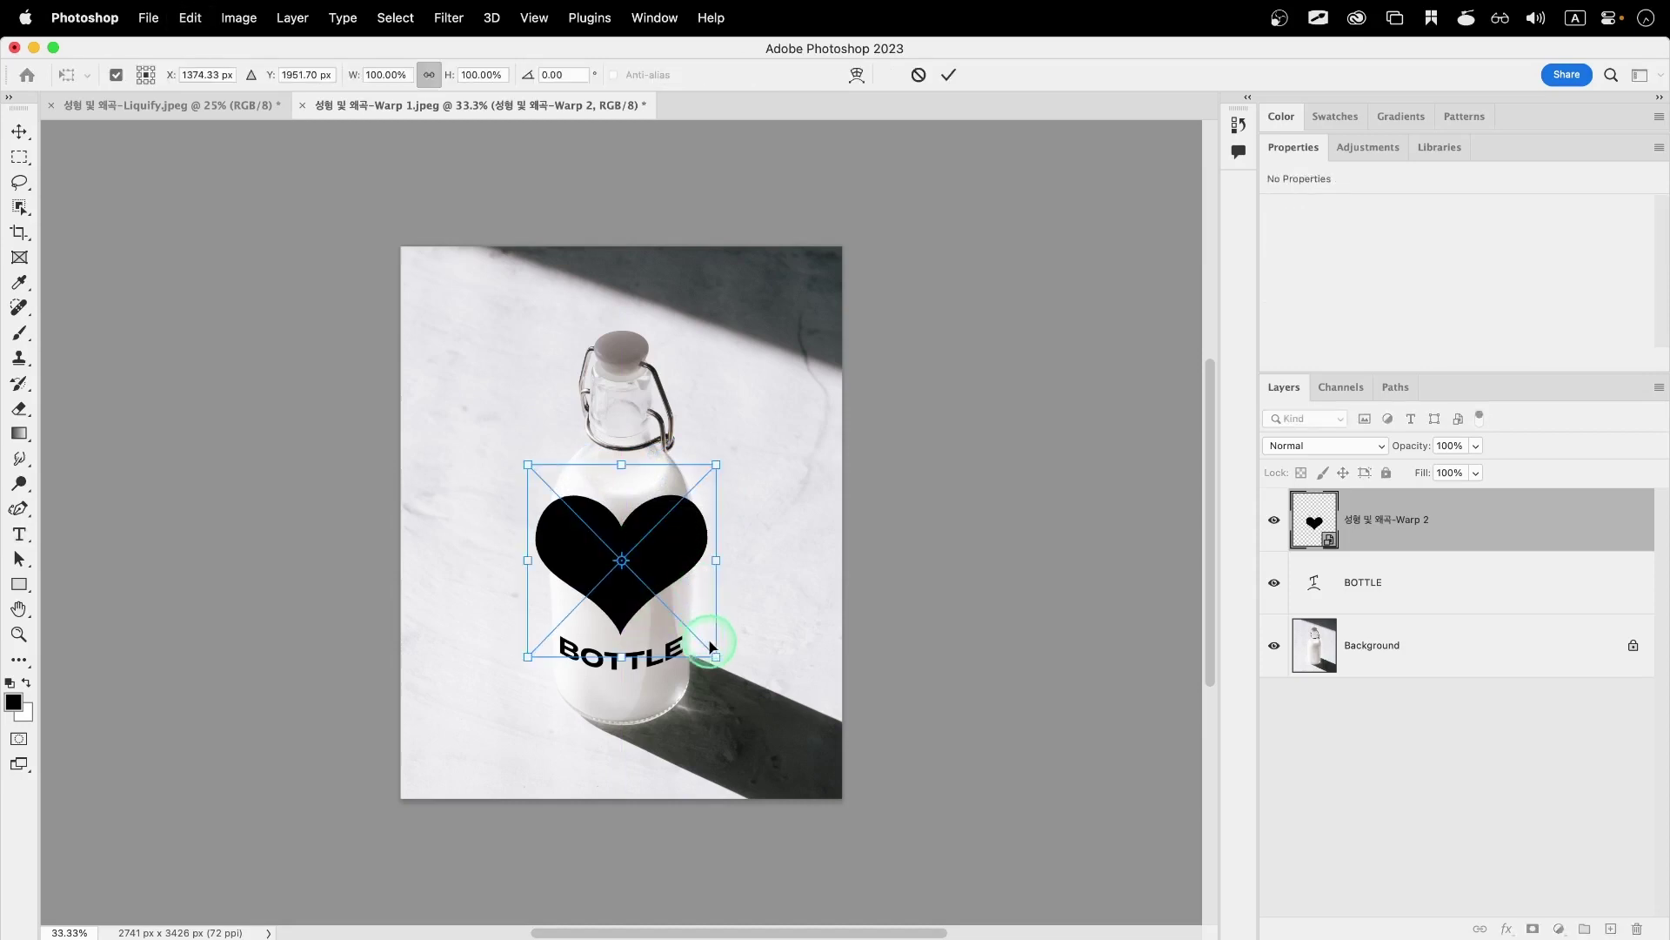
{"action": "left_click_drag", "start_coordinate": [716, 655], "coordinate": [691, 627]}
{"action": "left_click_drag", "start_coordinate": [662, 566], "coordinate": [661, 567]}
{"action": "key", "text": "Return"}
{"action": "key", "text": "t"}
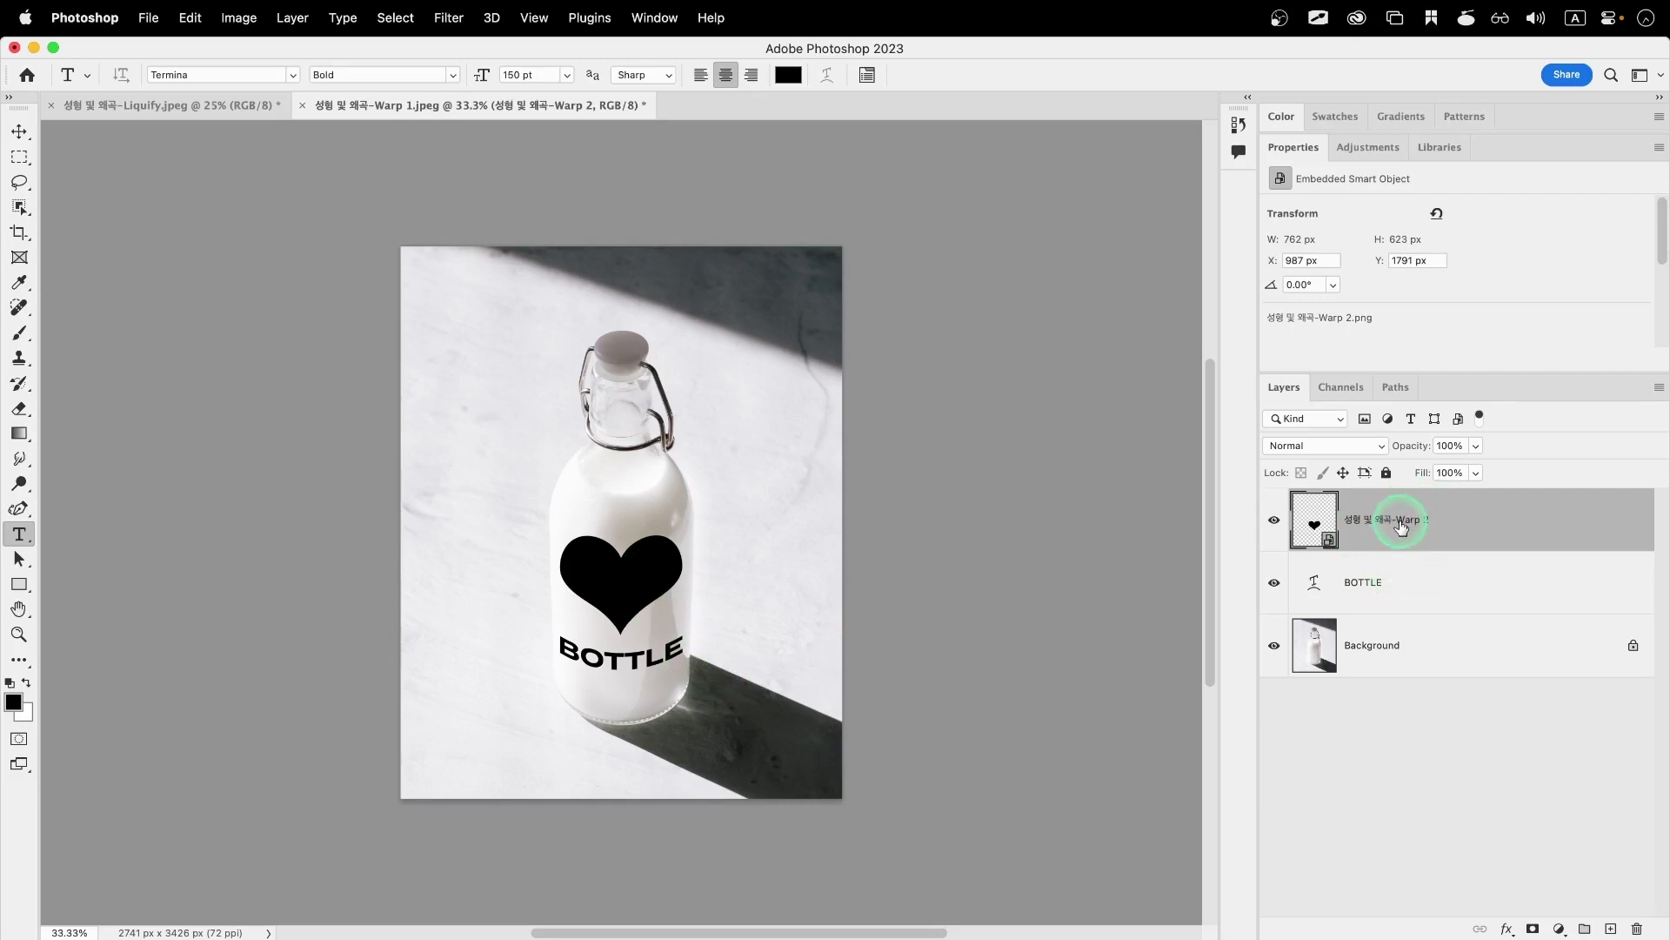
Step: Set the blend mode of both the heart layer and the BOTTLE layer to Color Burn
{"action": "left_click", "coordinate": [1430, 596], "text": "shift"}
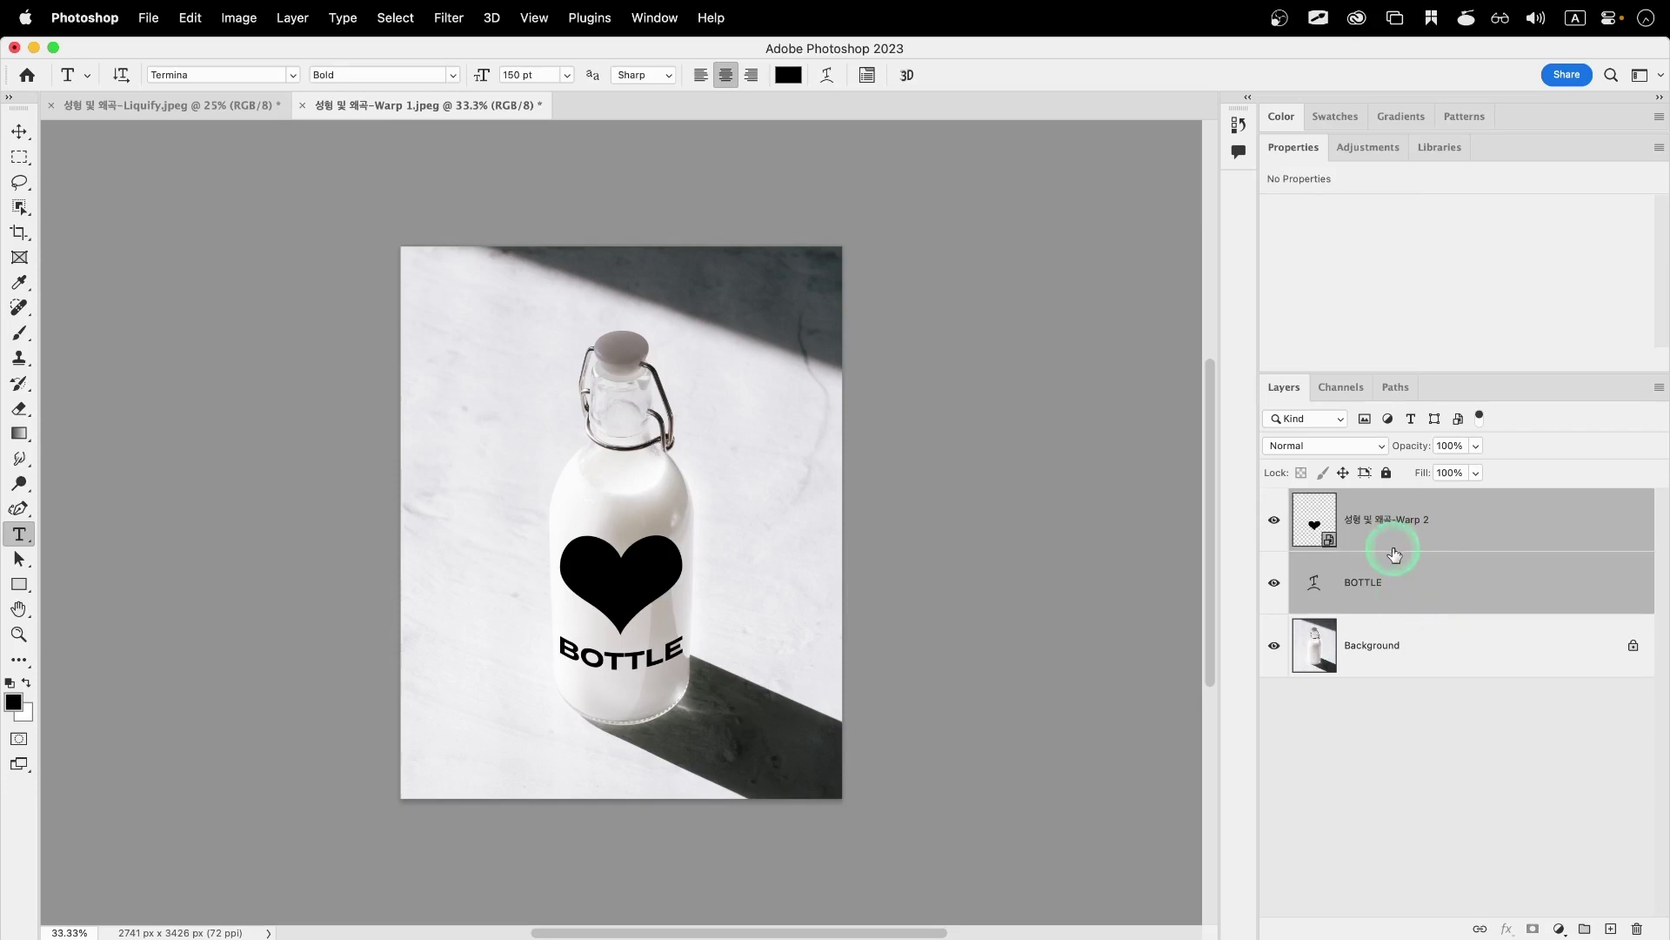
{"action": "left_click", "coordinate": [1307, 445]}
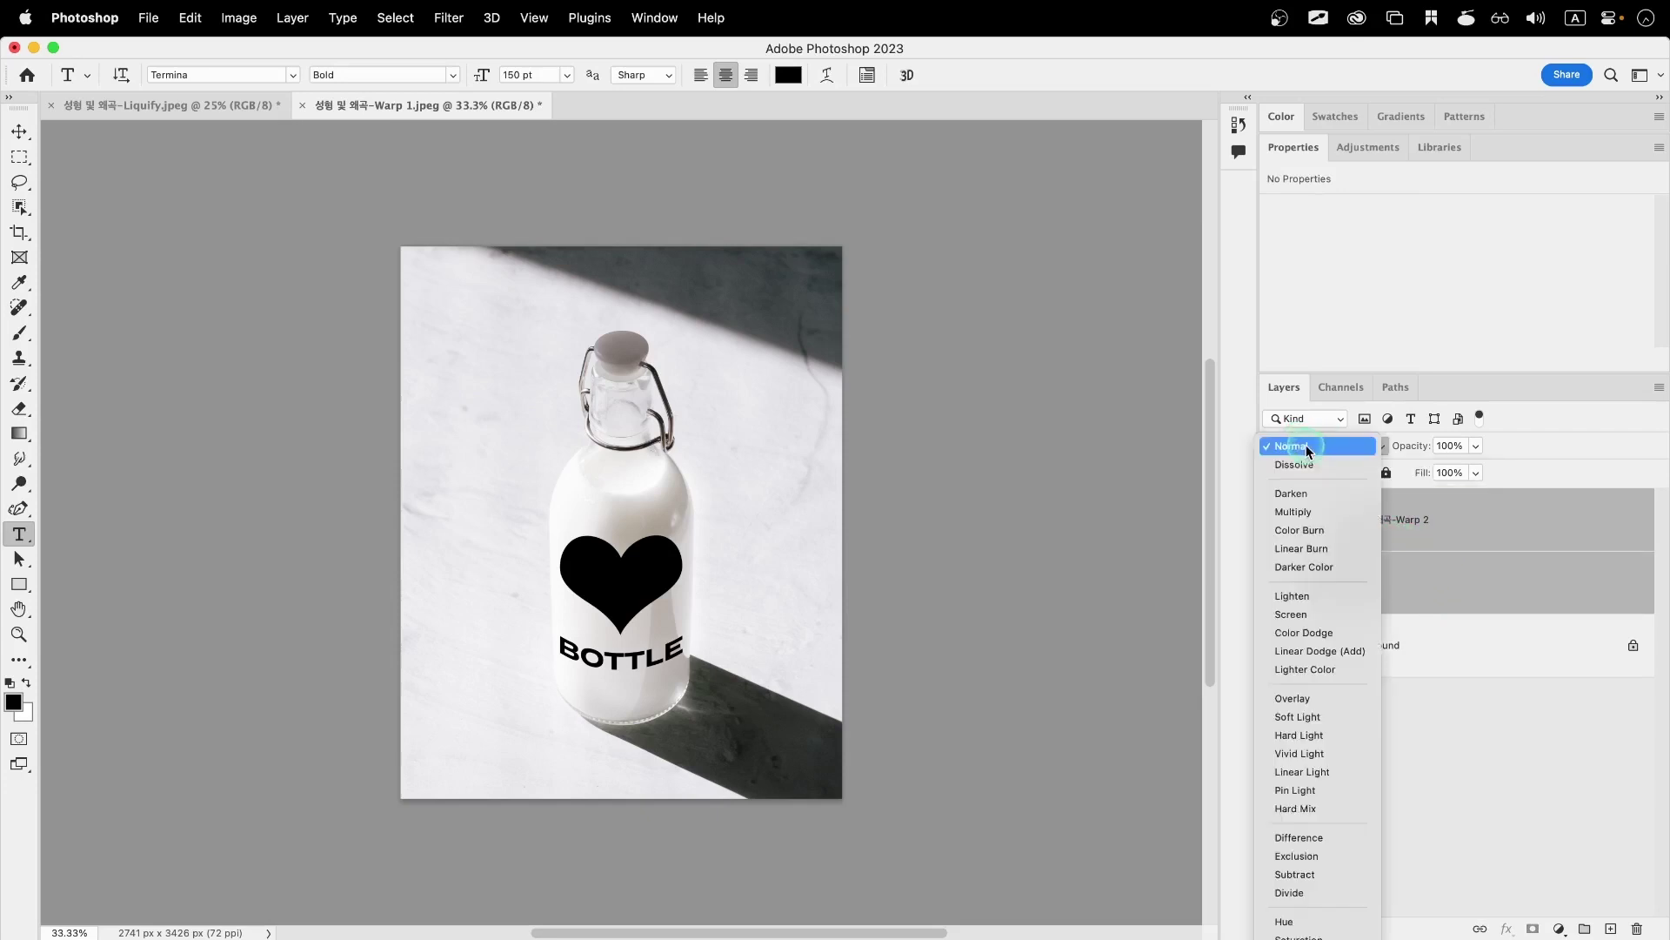
{"action": "left_click", "coordinate": [1326, 530]}
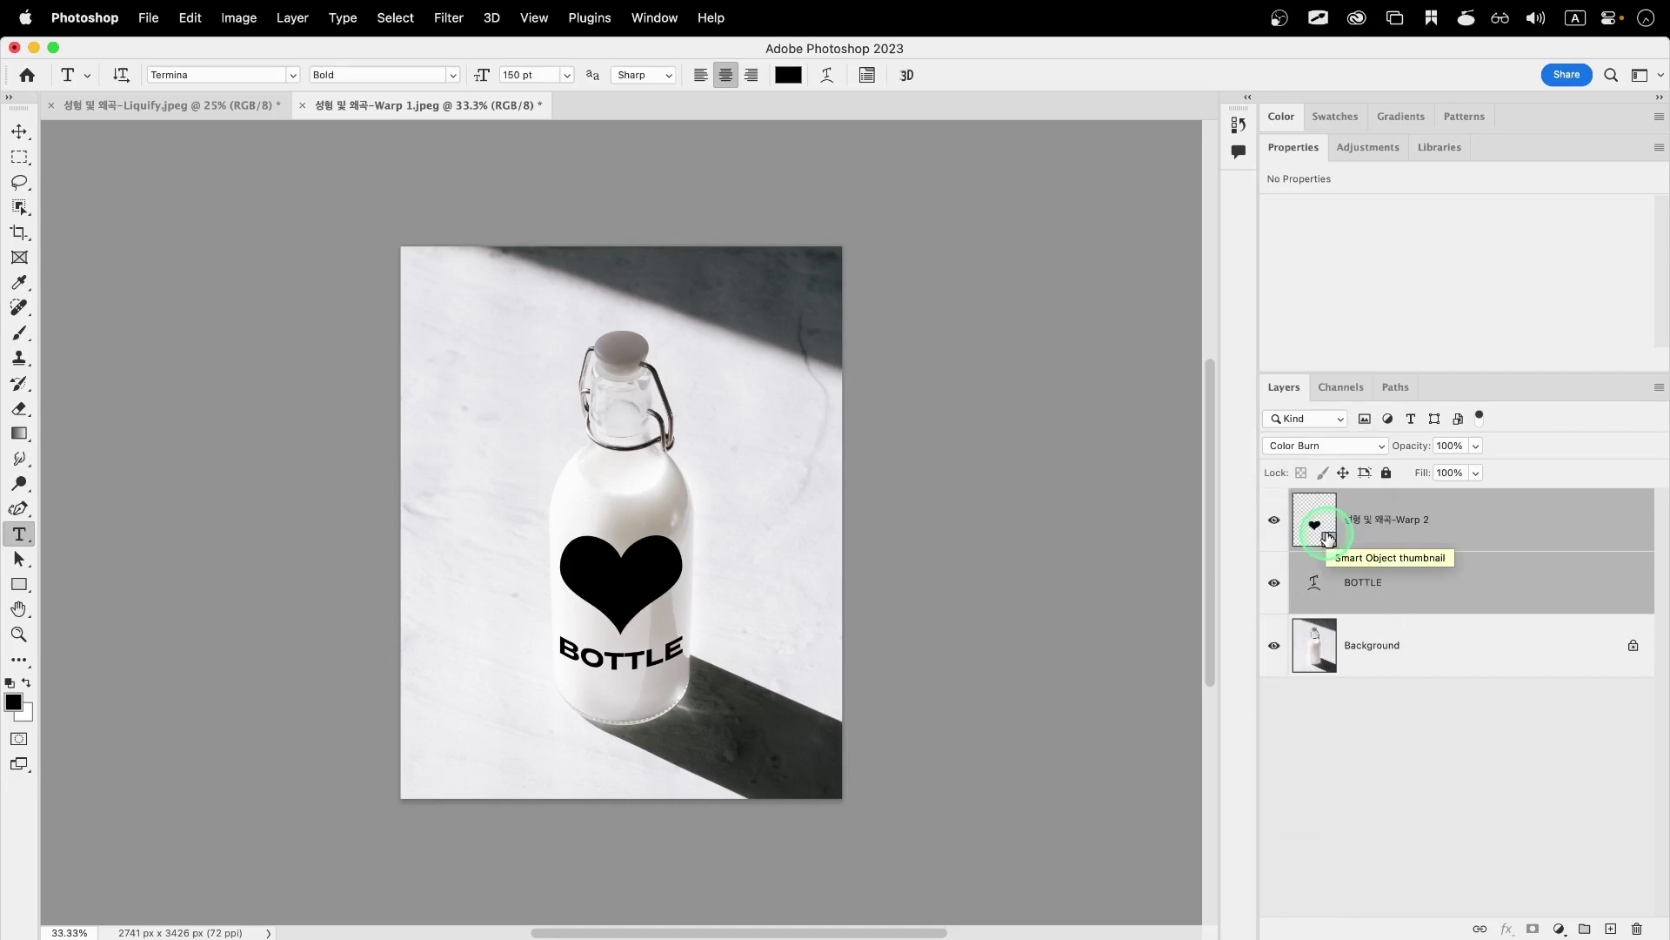
Step: Try a Fill of 75% on the heart and BOTTLE layers
{"action": "left_click", "coordinate": [1457, 472]}
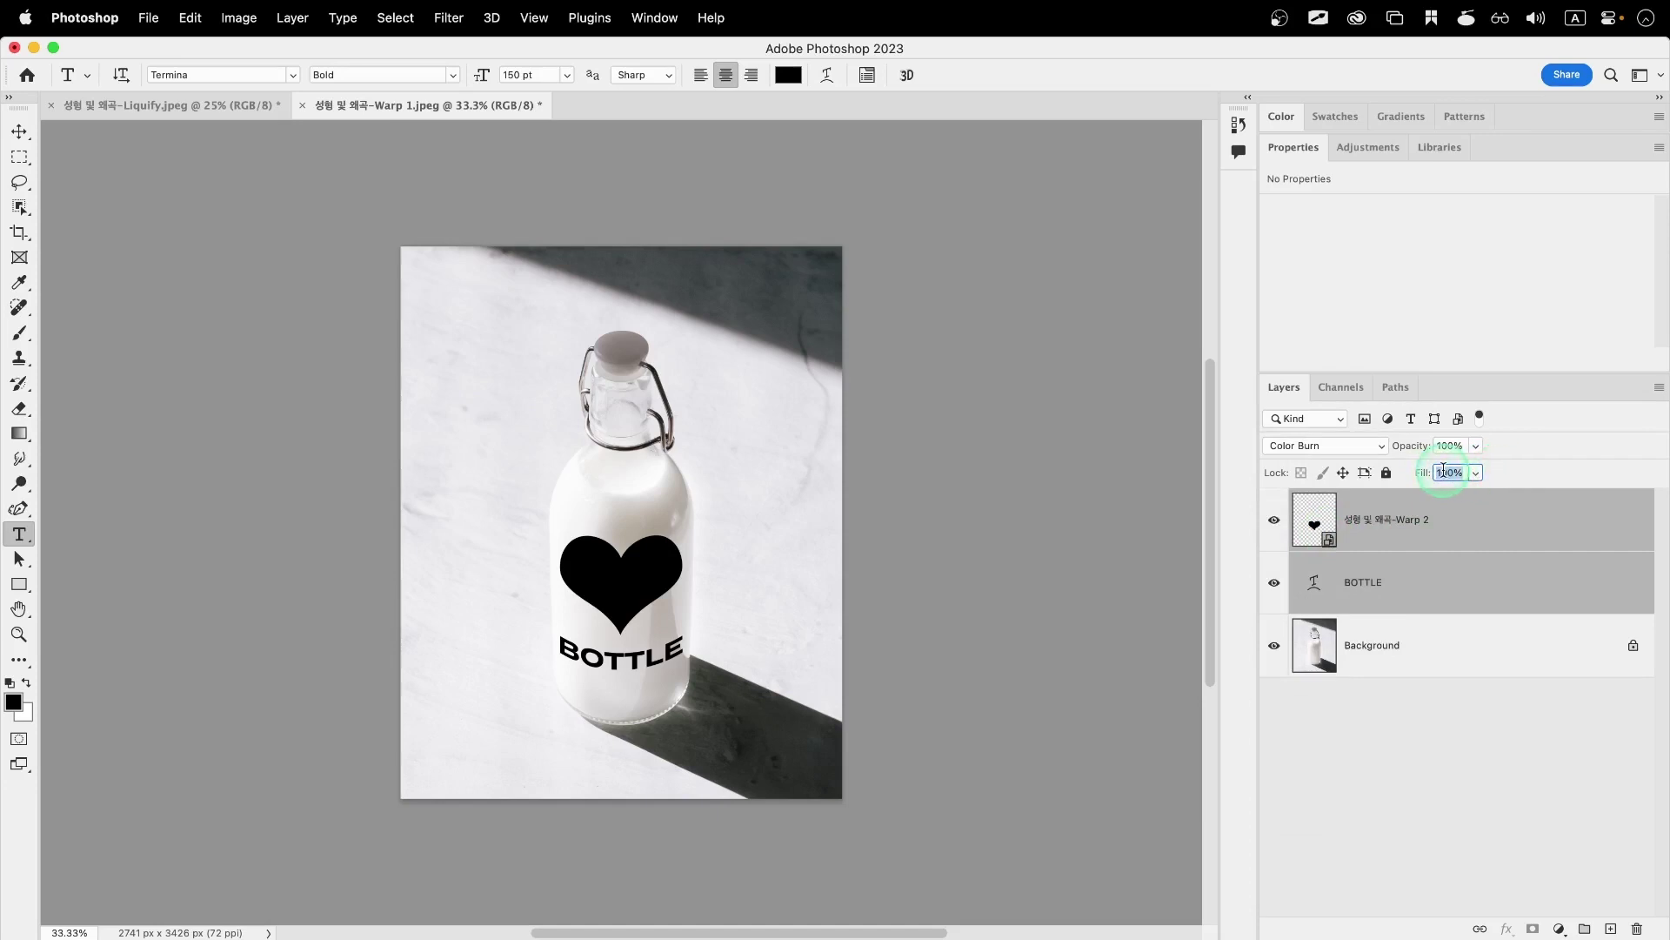
{"action": "left_click", "coordinate": [1445, 471]}
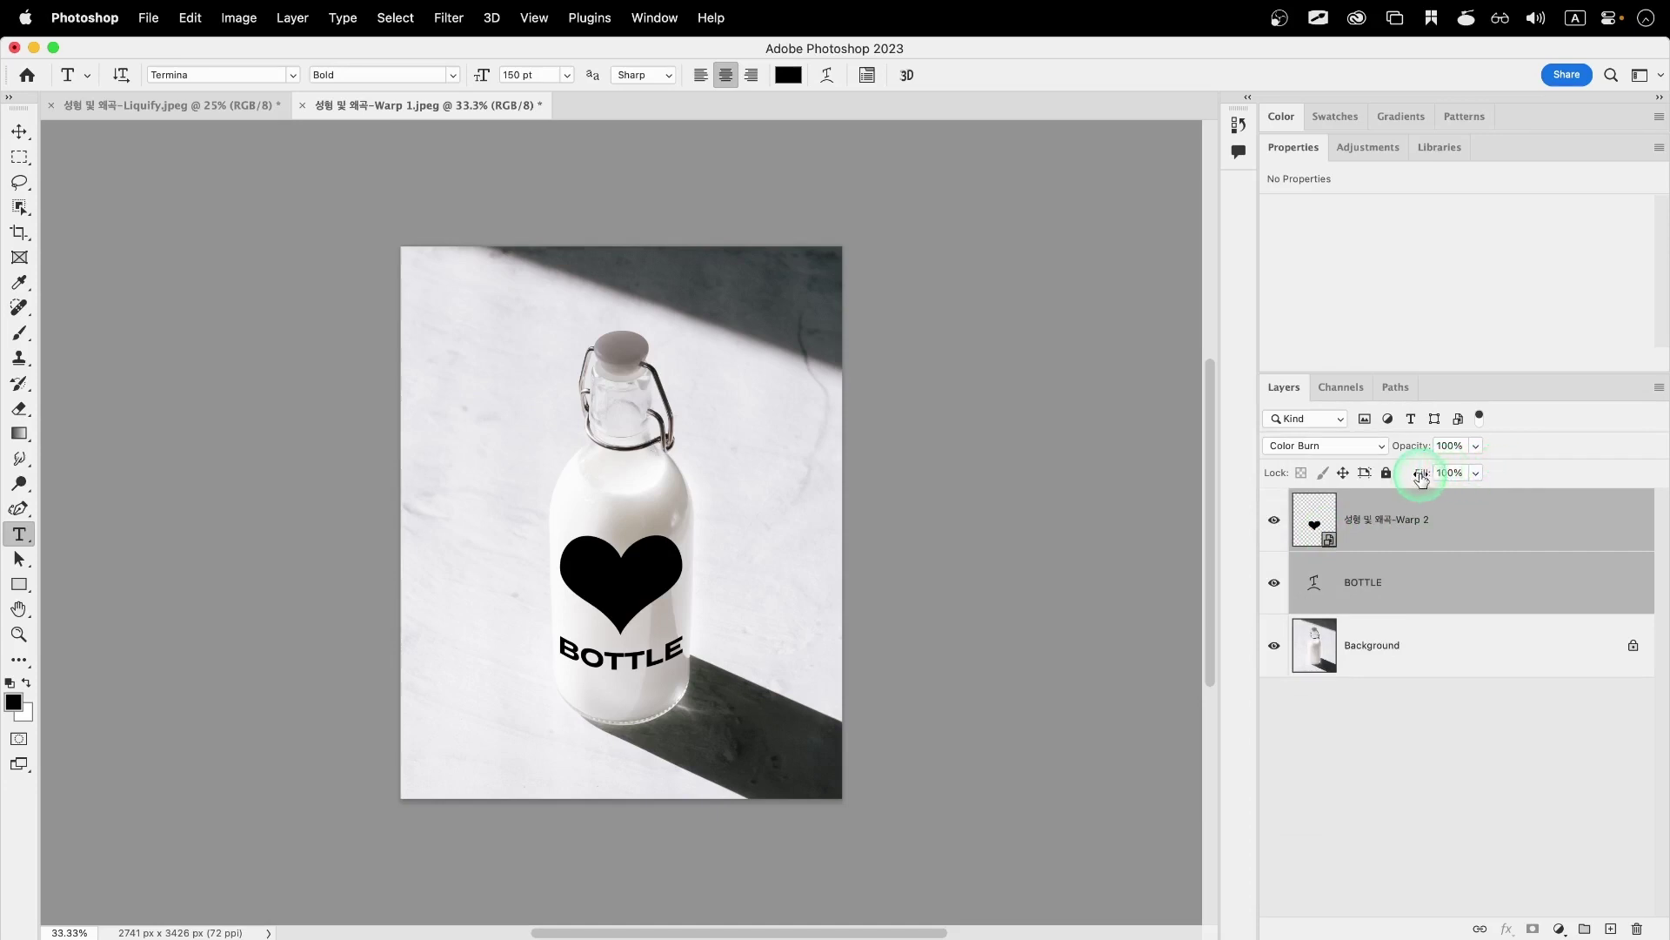
{"action": "mouse_move", "coordinate": [1420, 480]}
{"action": "left_mouse_down"}
{"action": "mouse_move", "coordinate": [1383, 477]}
{"action": "mouse_move", "coordinate": [1420, 477]}
{"action": "left_mouse_up"}
{"action": "left_click", "coordinate": [1382, 555]}
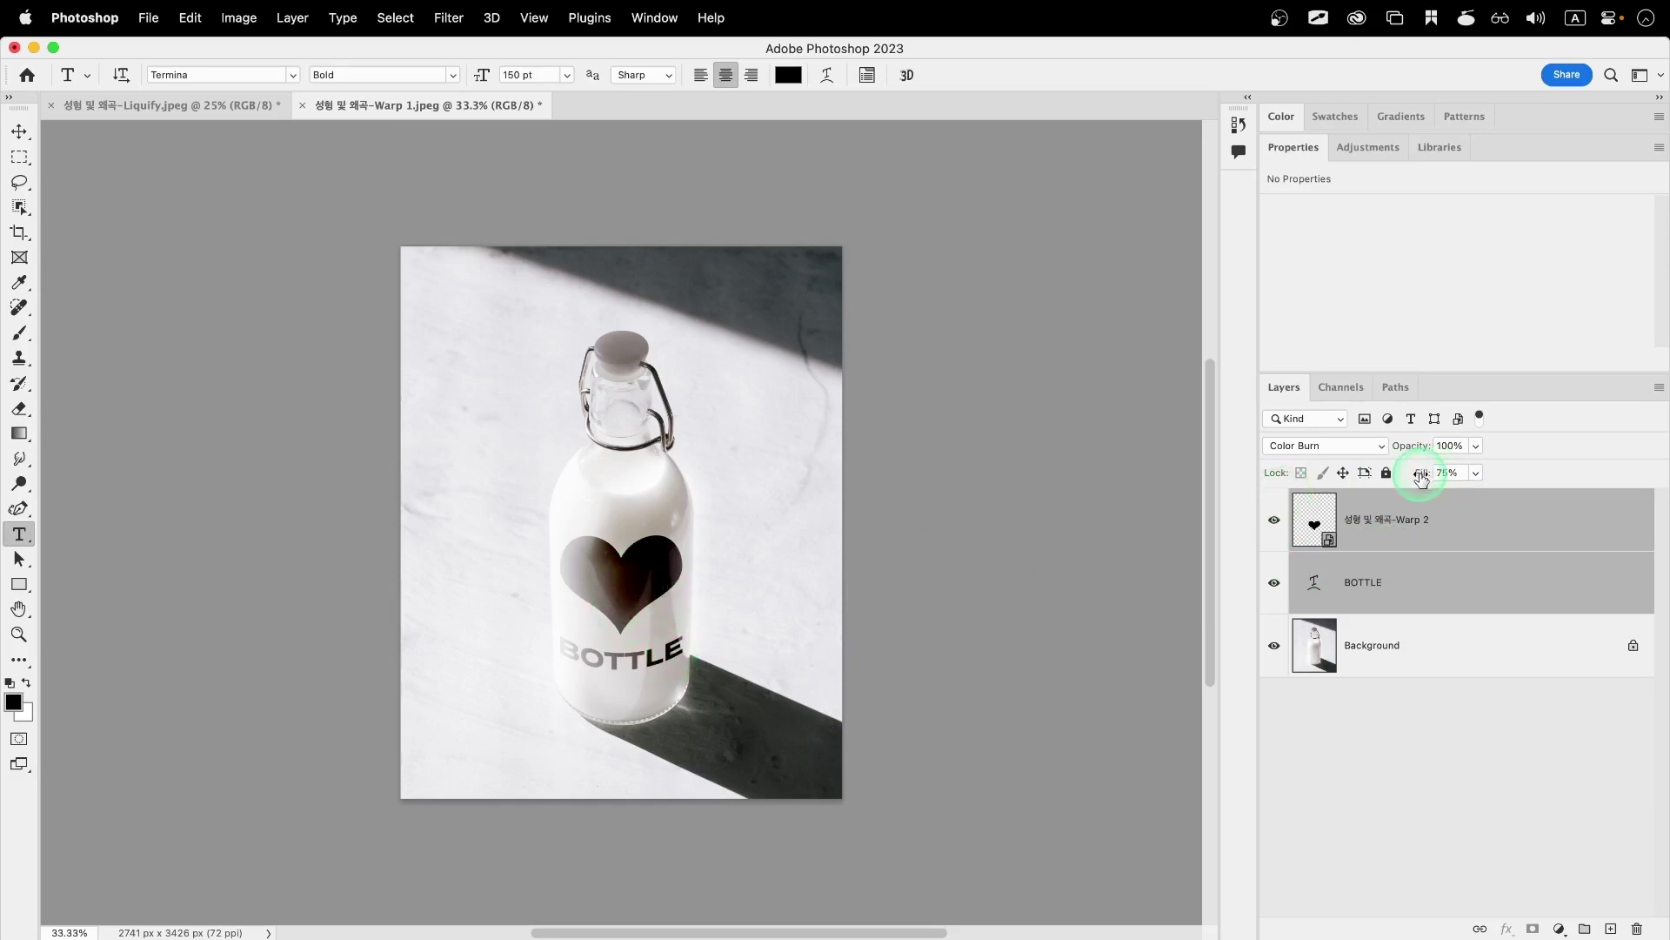
Step: Try an Opacity of 52% on both layers with Fill at 100% for comparison, and restore the Opacity to 100%
{"action": "left_click_drag", "start_coordinate": [1420, 479], "coordinate": [1398, 453]}
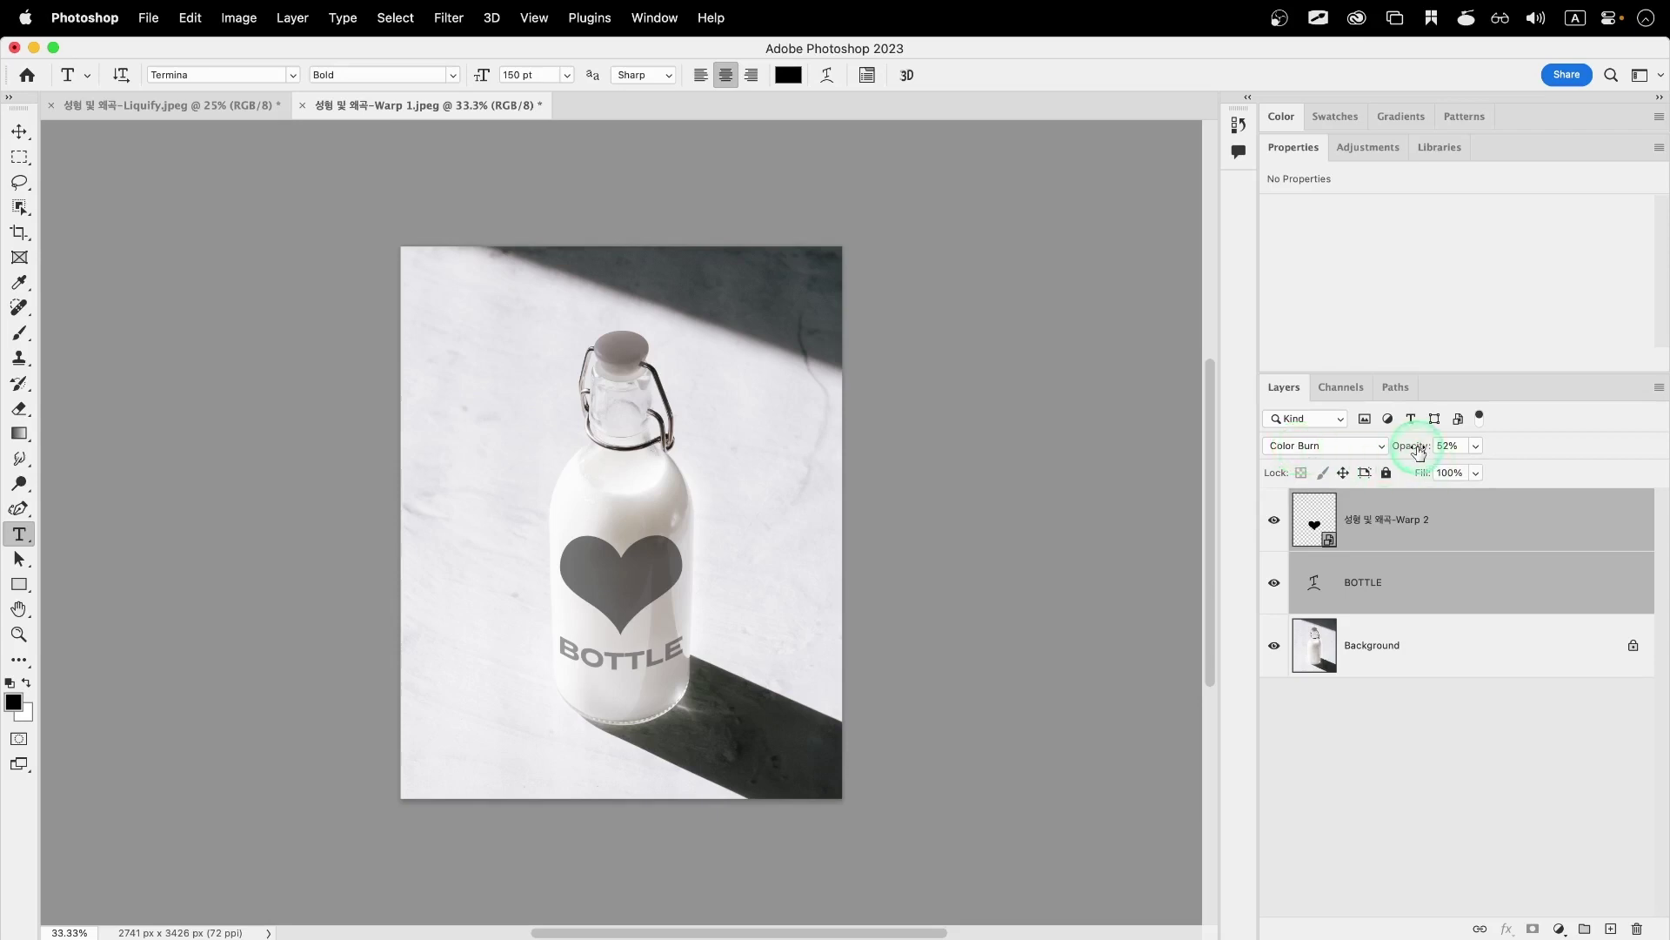
{"action": "left_click", "coordinate": [1447, 446]}
{"action": "type", "text": "100"}
{"action": "key", "text": "Return"}
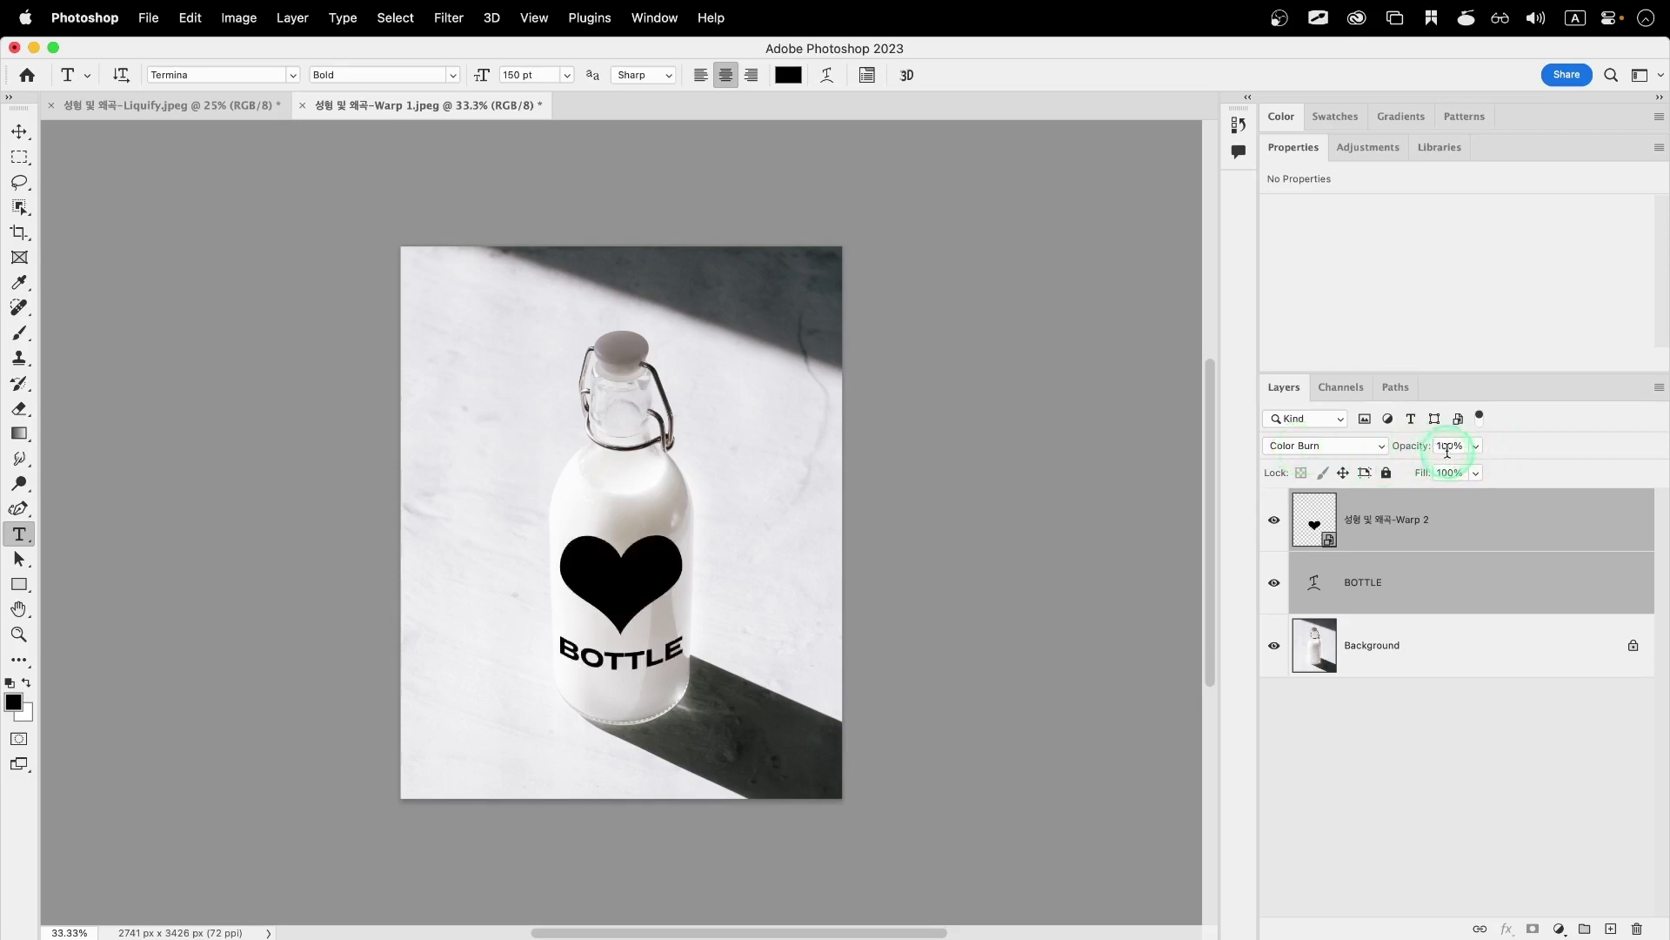
Step: Lower the Fill of the heart and BOTTLE layers to 76% to blend them into the bottle
{"action": "left_click_drag", "start_coordinate": [1422, 472], "coordinate": [1398, 480]}
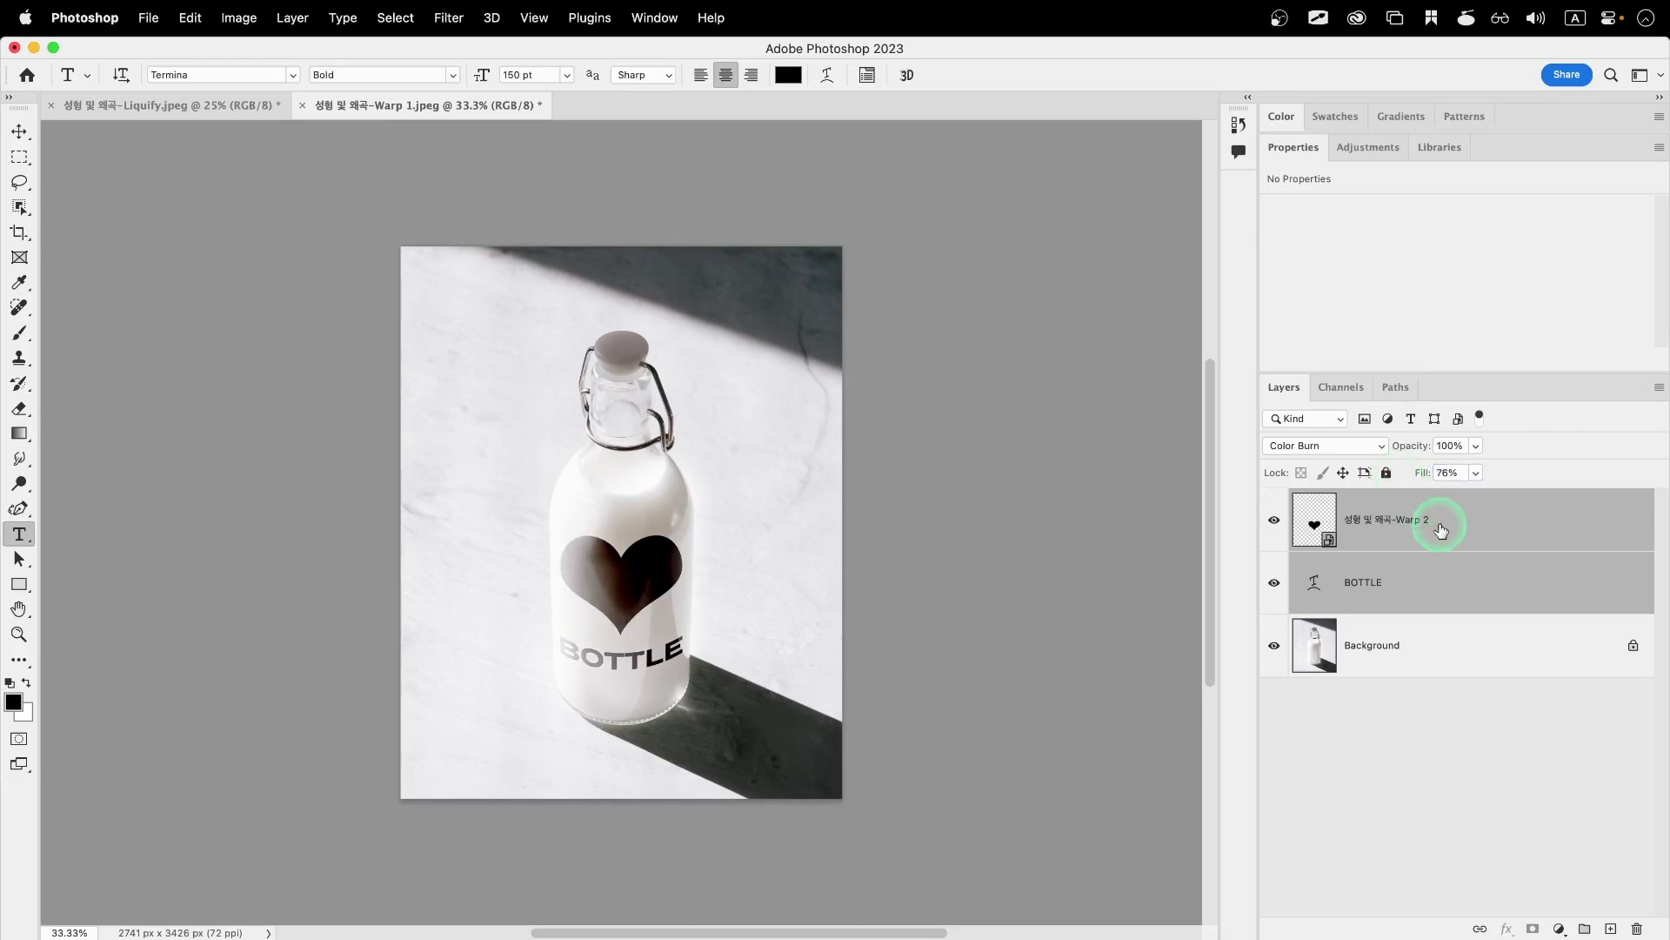